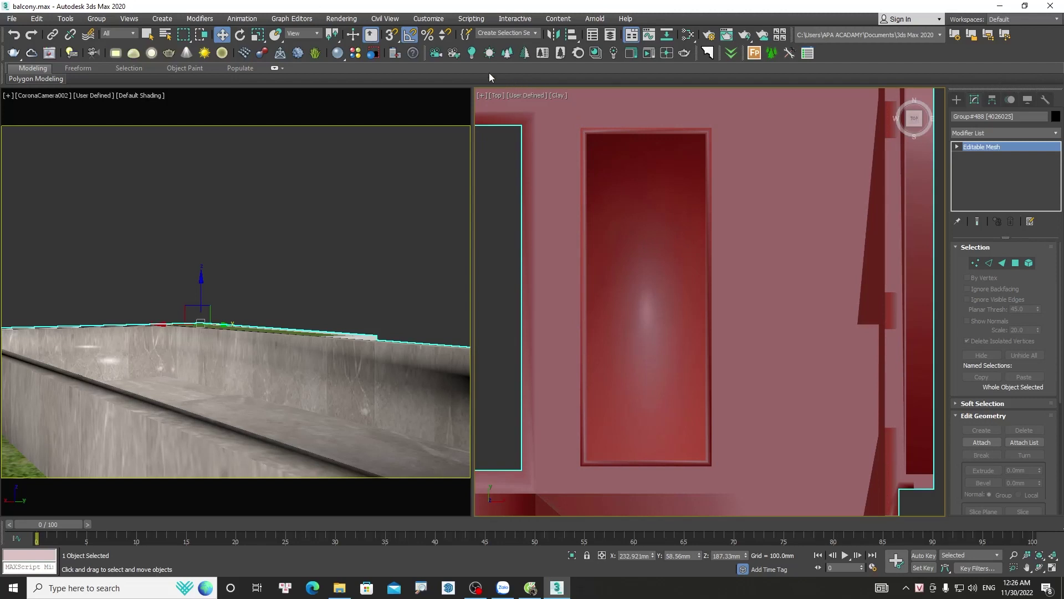
# Create a plane of about 5438 by 2071 mm over the rectangular pool basin in the top view
pyautogui.click(956, 100)
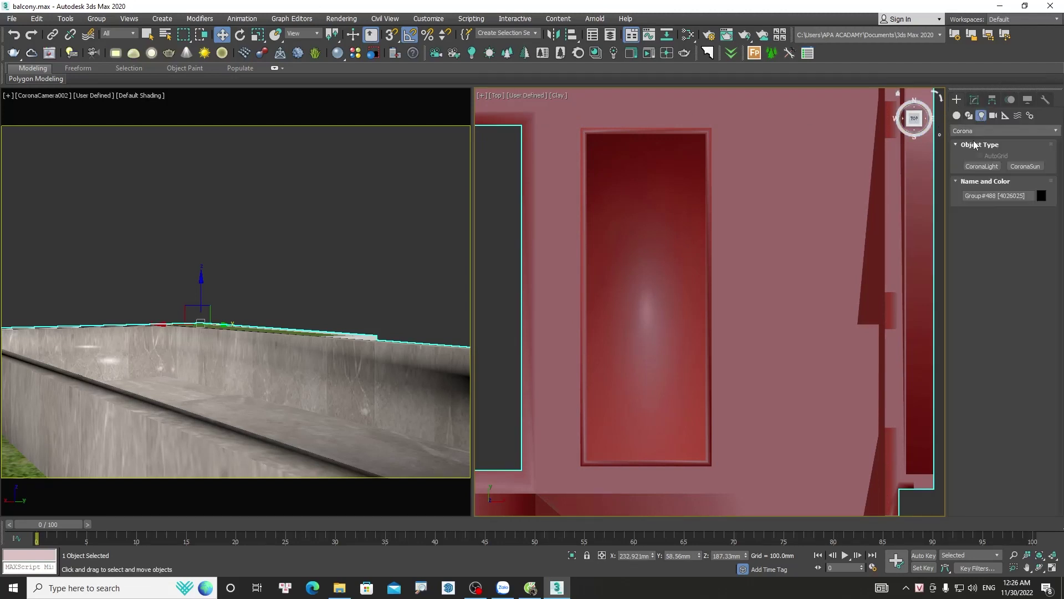
pyautogui.click(958, 115)
pyautogui.click(1024, 213)
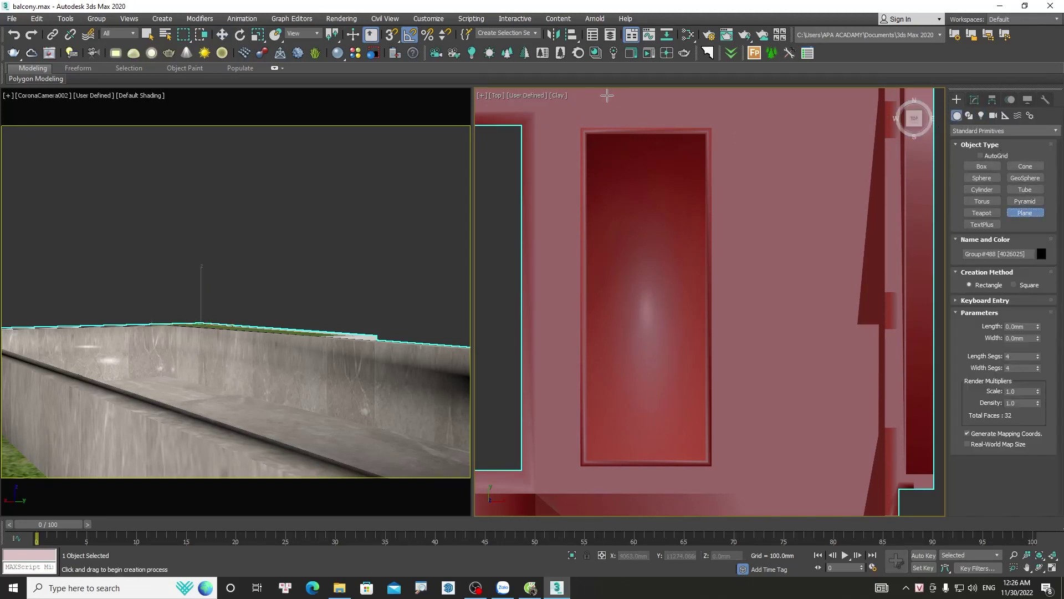
pyautogui.moveTo(581, 129); pyautogui.dragTo(709, 465)
pyautogui.press('w')
# Raise the plane to about 340 mm in Z, close to the rim of the pool basin
pyautogui.keyDown('alt'); pyautogui.moveTo(707, 463); pyautogui.dragTo(609, 310, button='middle'); pyautogui.keyUp('alt')
pyautogui.scroll(6, 610, 311)
pyautogui.press('F4')
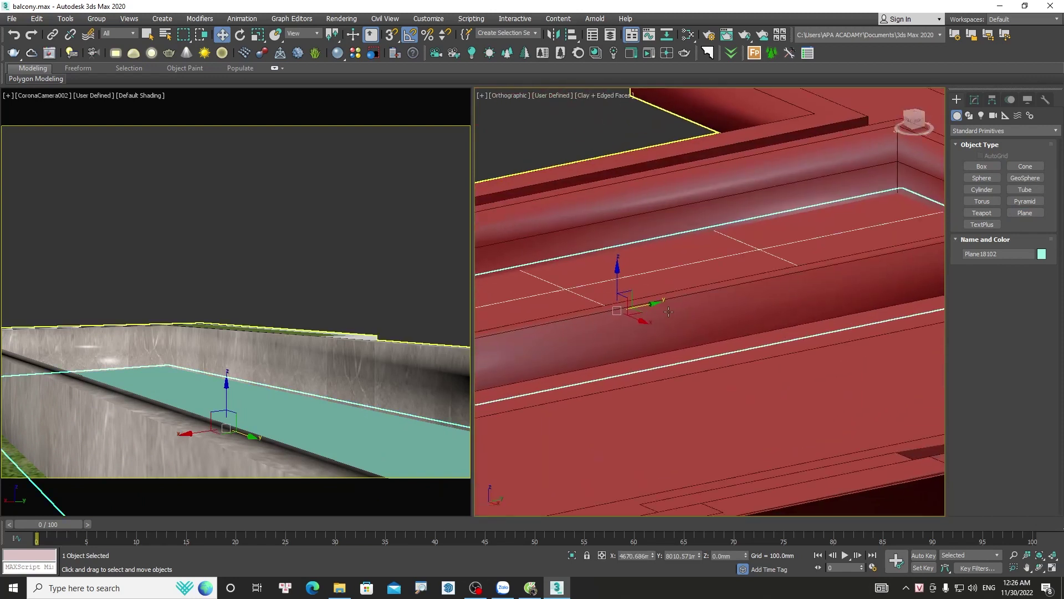
pyautogui.moveTo(617, 280); pyautogui.dragTo(614, 221)
pyautogui.keyDown('alt'); pyautogui.moveTo(614, 221); pyautogui.dragTo(627, 261, button='middle'); pyautogui.keyUp('alt')
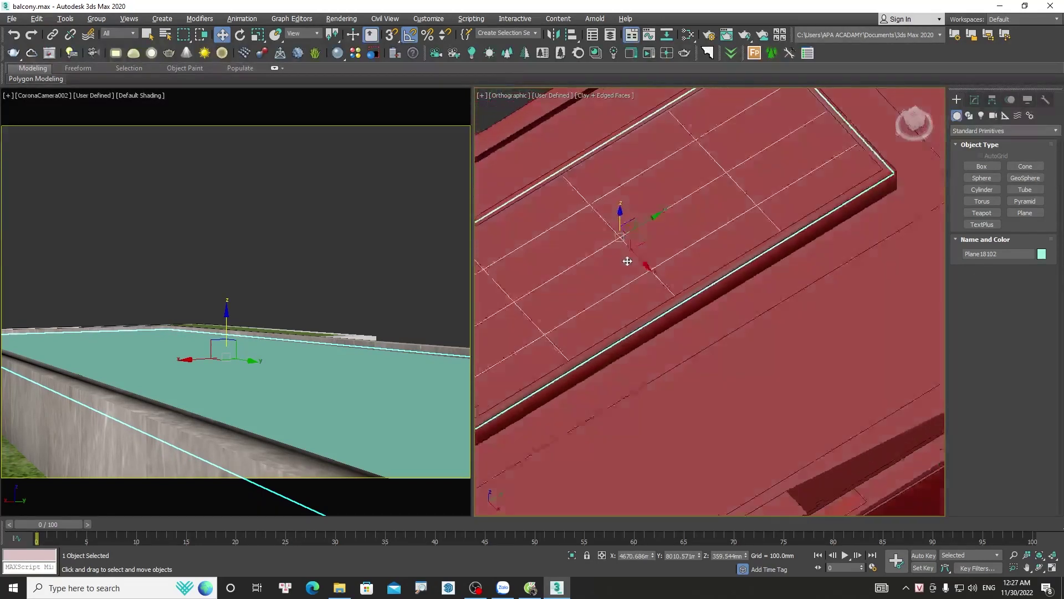
# Hide everything except the plane and reduce its length and width segments to 1
pyautogui.scroll(-5, 627, 261)
pyautogui.rightClick(653, 238)
pyautogui.click(700, 192)
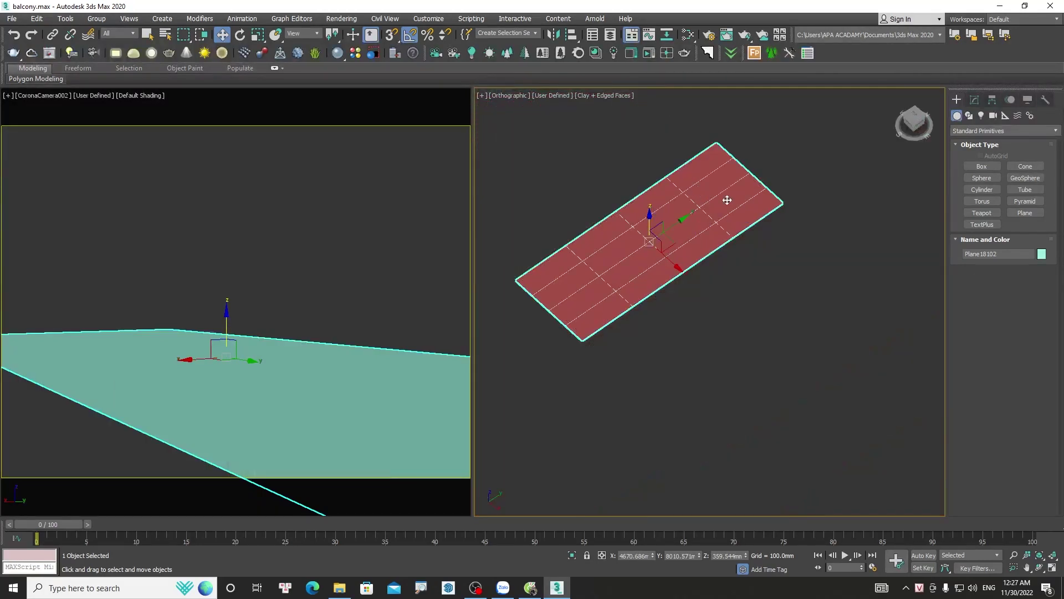
pyautogui.press('m')
pyautogui.rightClick(1038, 304)
pyautogui.click(677, 281)
pyautogui.click(602, 257)
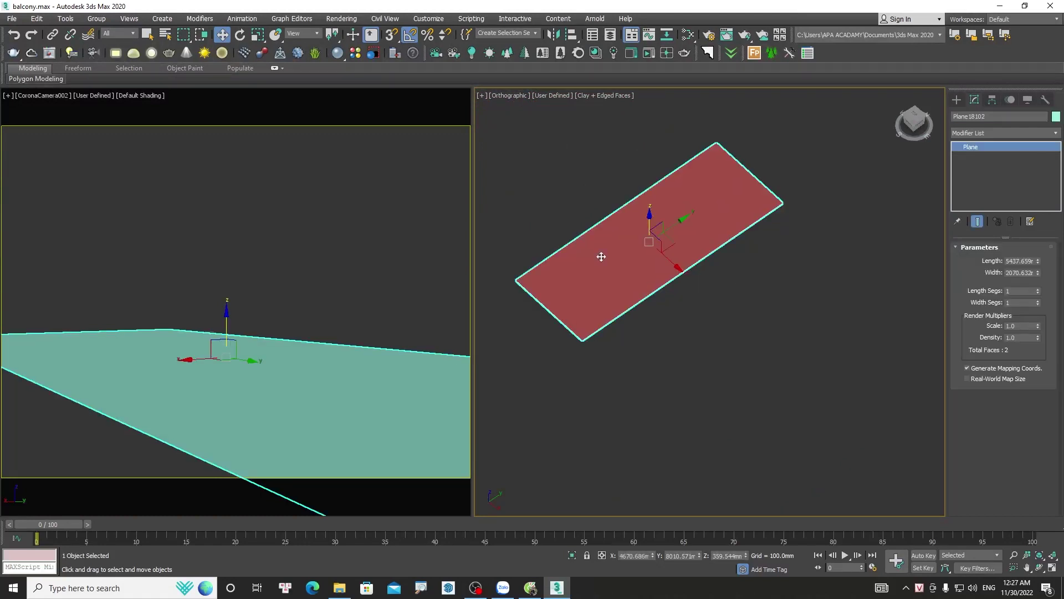
pyautogui.click(646, 336)
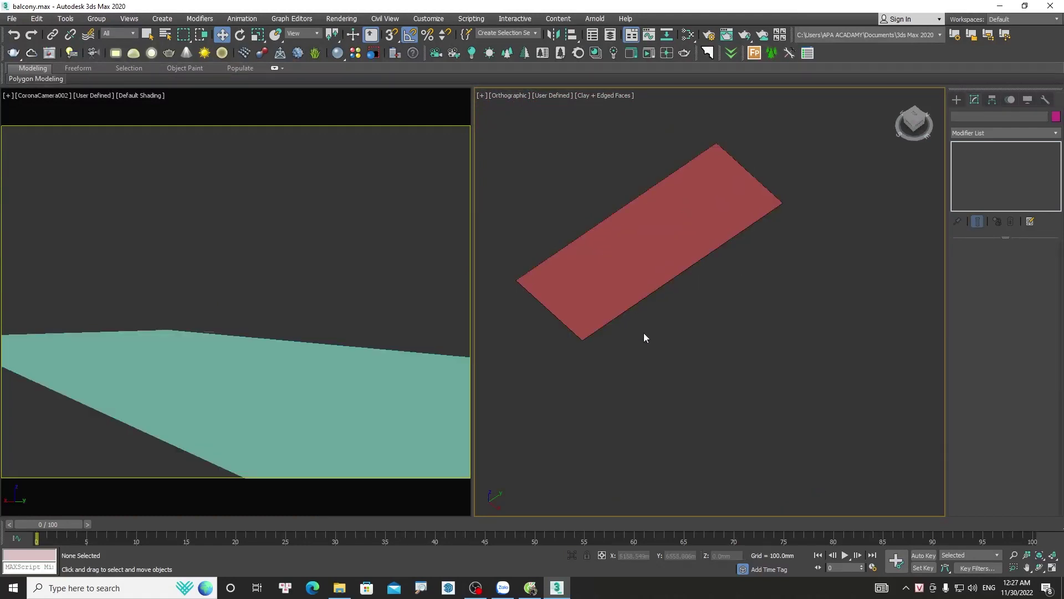
pyautogui.click(638, 277)
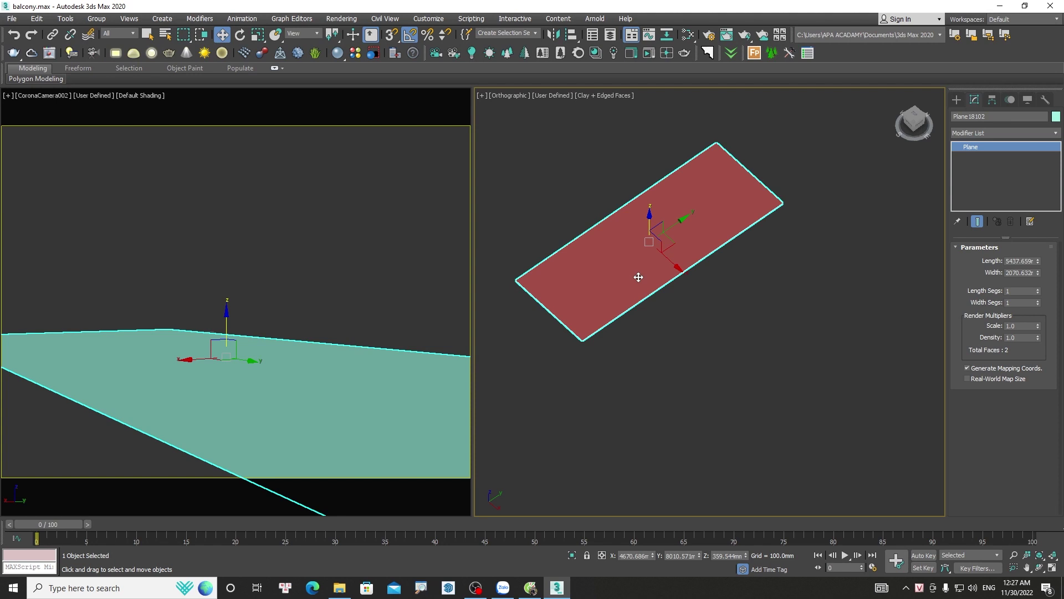
# Remove the existing CoronaLegacyMtl node from the Slate Material Editor and add a CoronaPhysicalMtl
pyautogui.press('m')
pyautogui.click(982, 115)
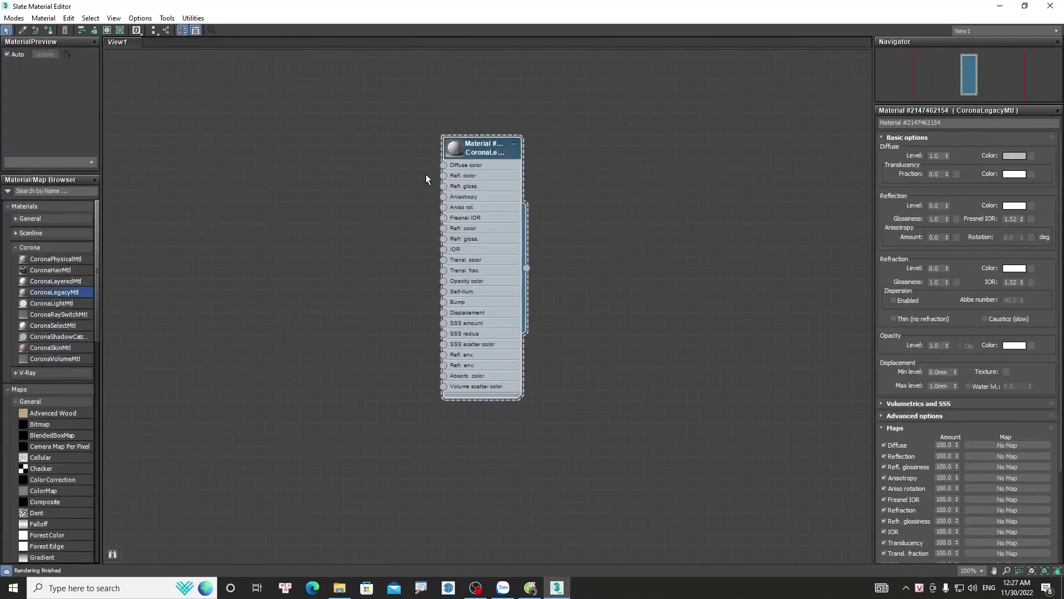
pyautogui.press('Delete')
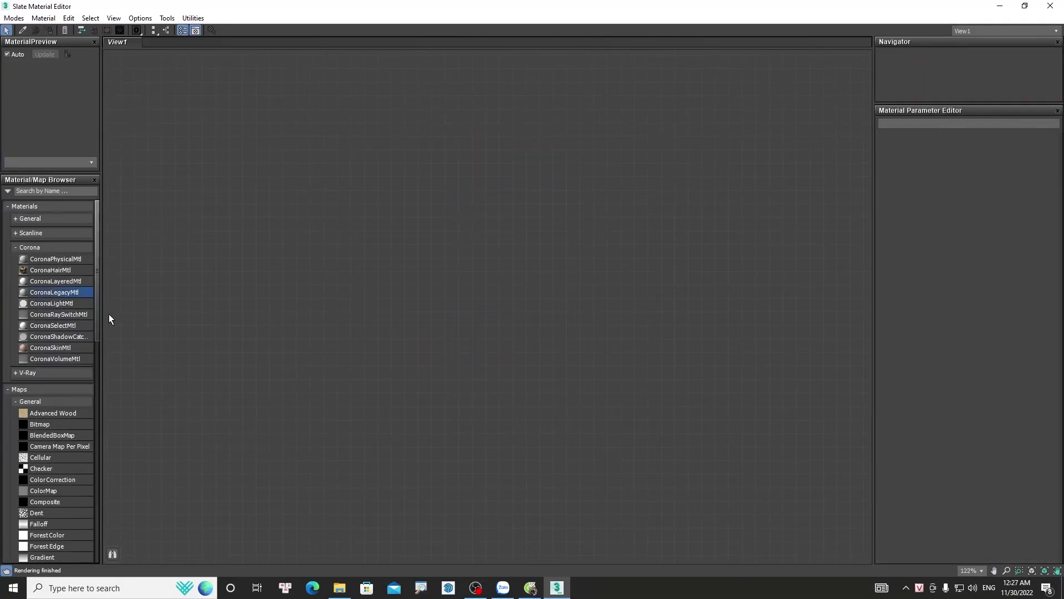
pyautogui.moveTo(49, 262); pyautogui.dragTo(600, 227)
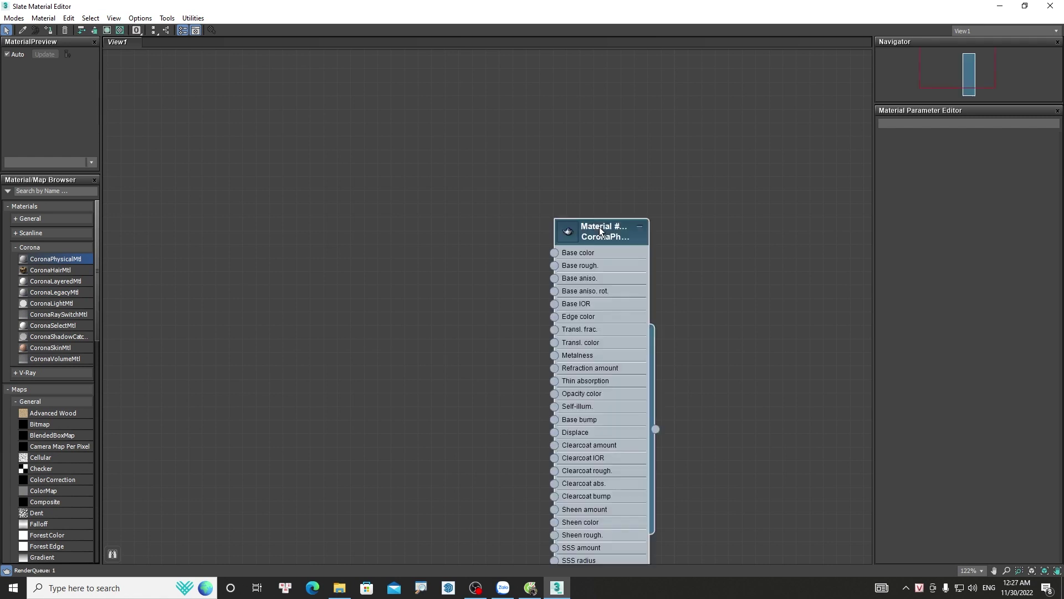
pyautogui.moveTo(603, 235); pyautogui.dragTo(550, 91, button='middle')
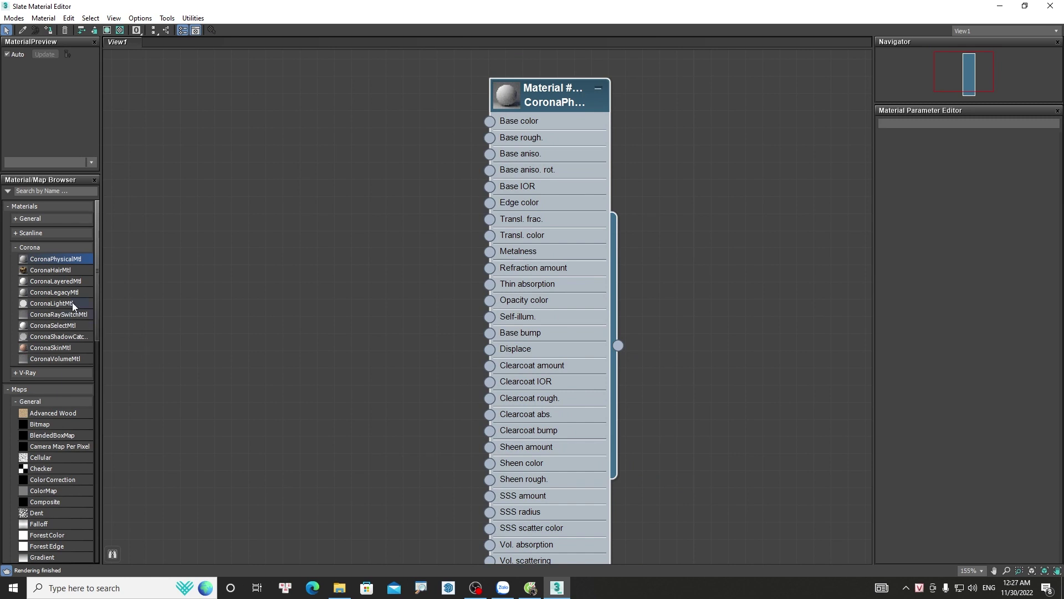
pyautogui.moveTo(43, 291); pyautogui.dragTo(310, 207)
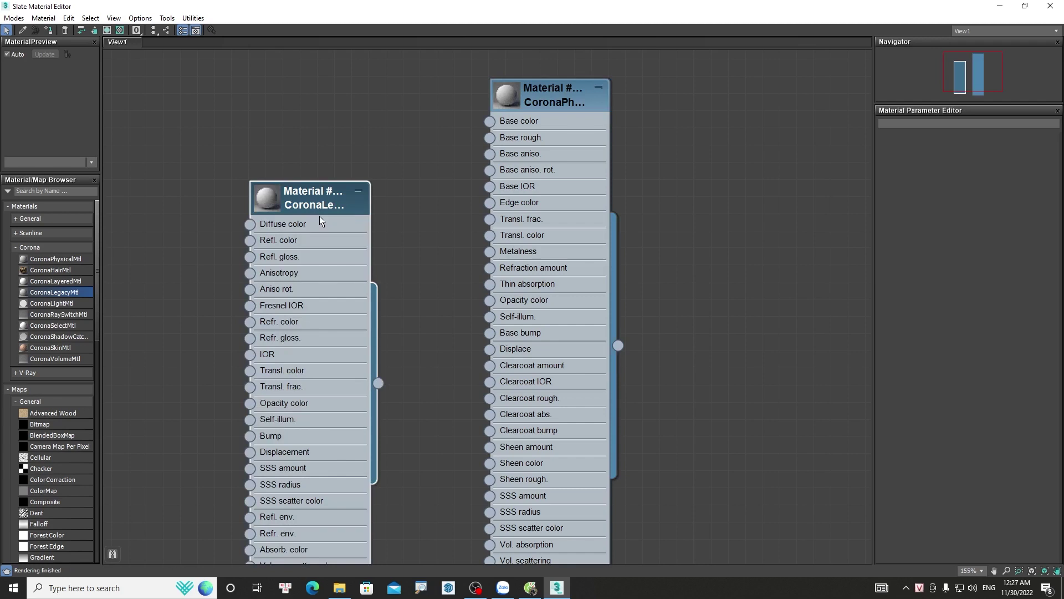
pyautogui.scroll(-2, 340, 230)
pyautogui.moveTo(340, 231); pyautogui.dragTo(319, 181)
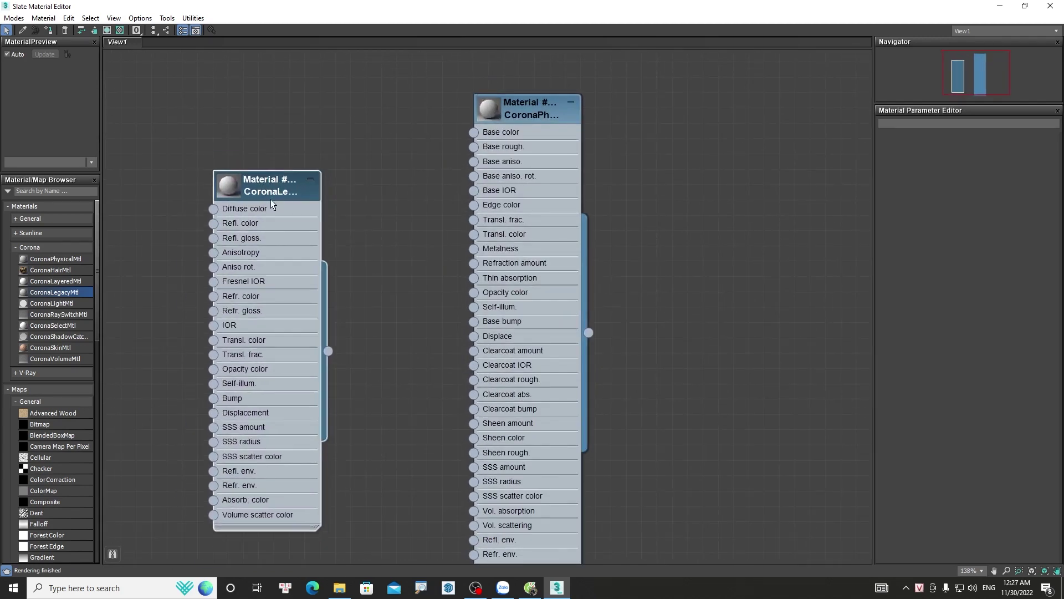
pyautogui.moveTo(208, 158); pyautogui.dragTo(417, 211)
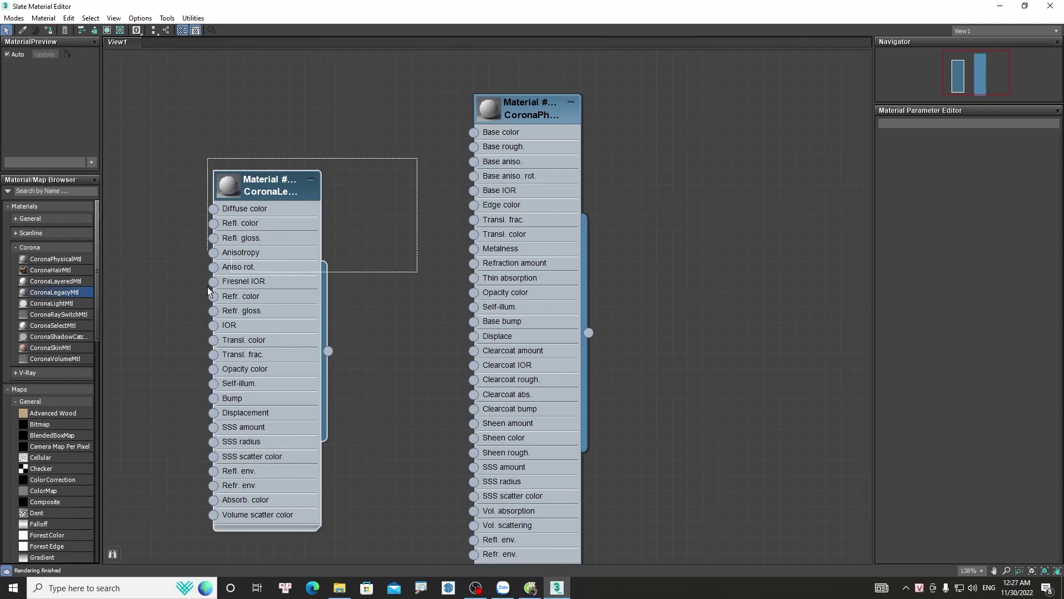
pyautogui.press('Delete')
# Open the CoronaPhysicalMtl parameters, enlarge the material preview and reposition the node in the view
pyautogui.moveTo(531, 108); pyautogui.dragTo(577, 94)
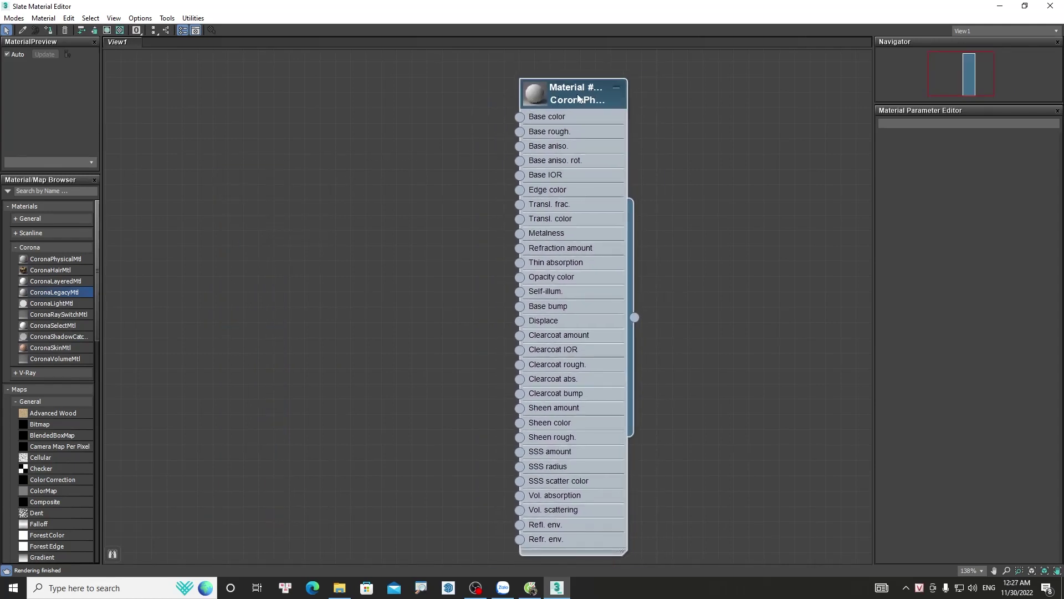
pyautogui.doubleClick(577, 94)
pyautogui.moveTo(634, 319); pyautogui.dragTo(336, 166)
pyautogui.click(507, 326)
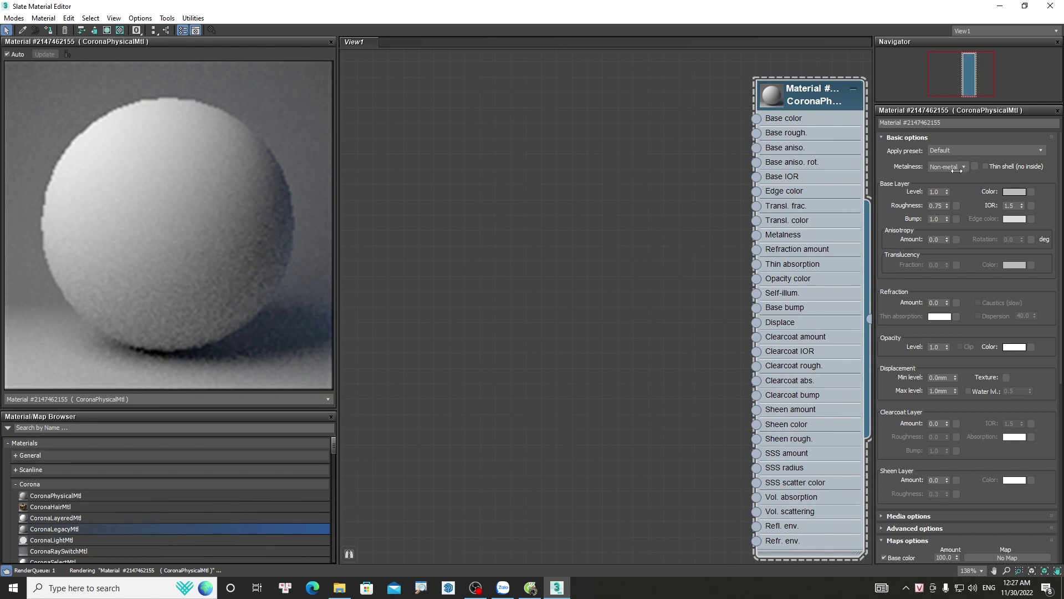
pyautogui.moveTo(809, 106); pyautogui.dragTo(590, 88)
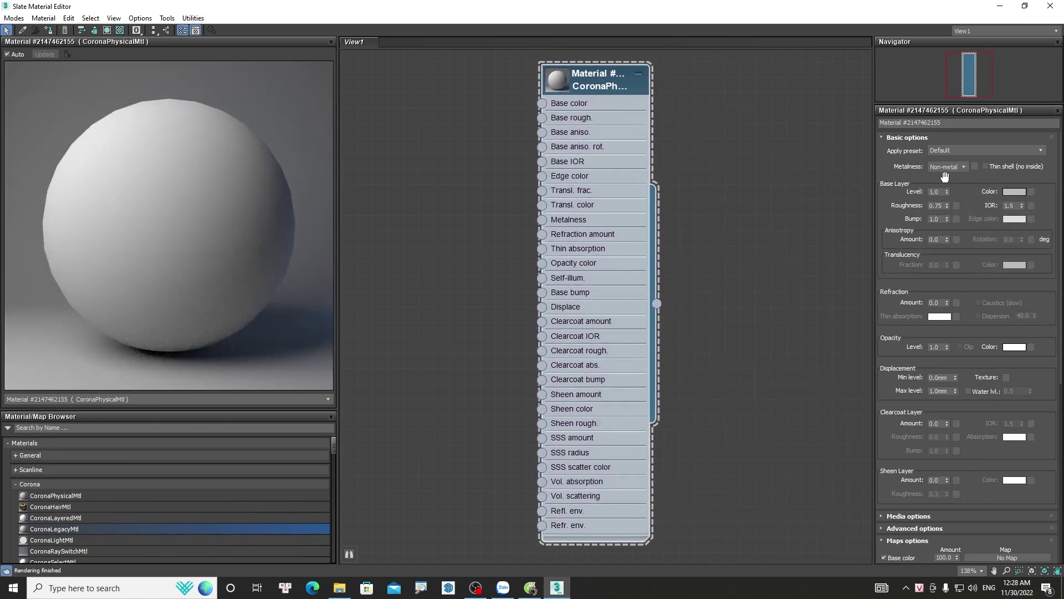
# Set the physical material's base roughness to 0.07 and its IOR to 1.3
pyautogui.doubleClick(936, 205)
pyautogui.write('.07')
pyautogui.press('Return')
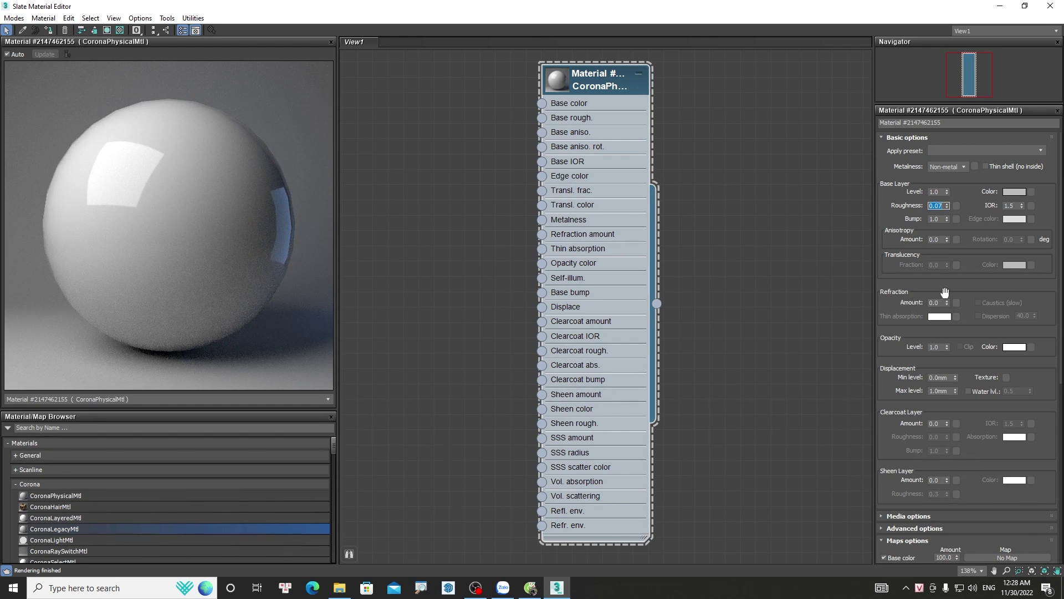
pyautogui.doubleClick(1013, 206)
pyautogui.write('1')
pyautogui.press('Return')
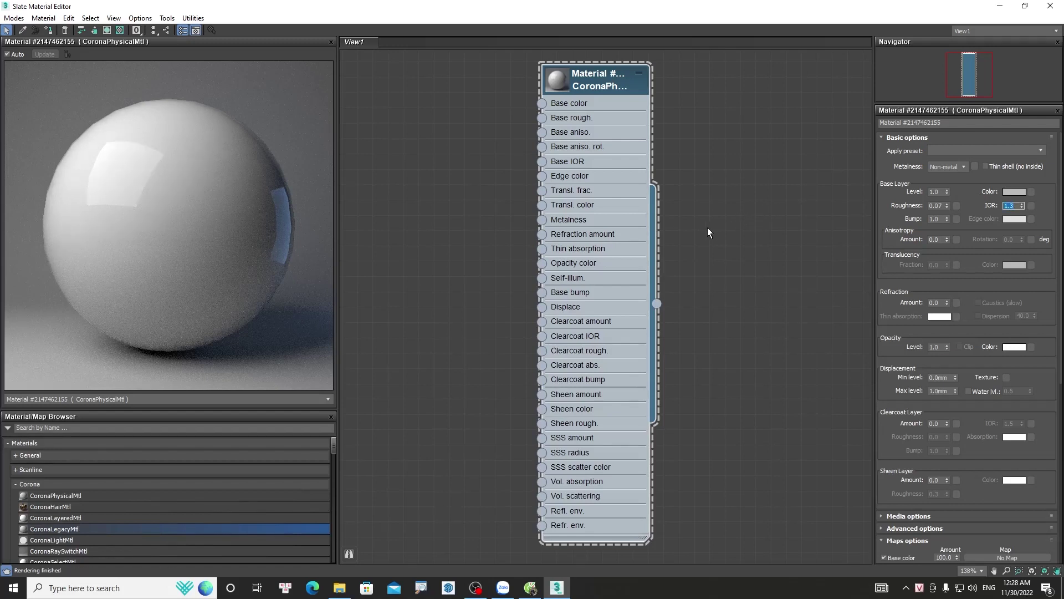
# Set the refraction amount to 1.0, and enable the shaded viewport display and checkered preview background for the material
pyautogui.doubleClick(941, 303)
pyautogui.write('1')
pyautogui.press('Return')
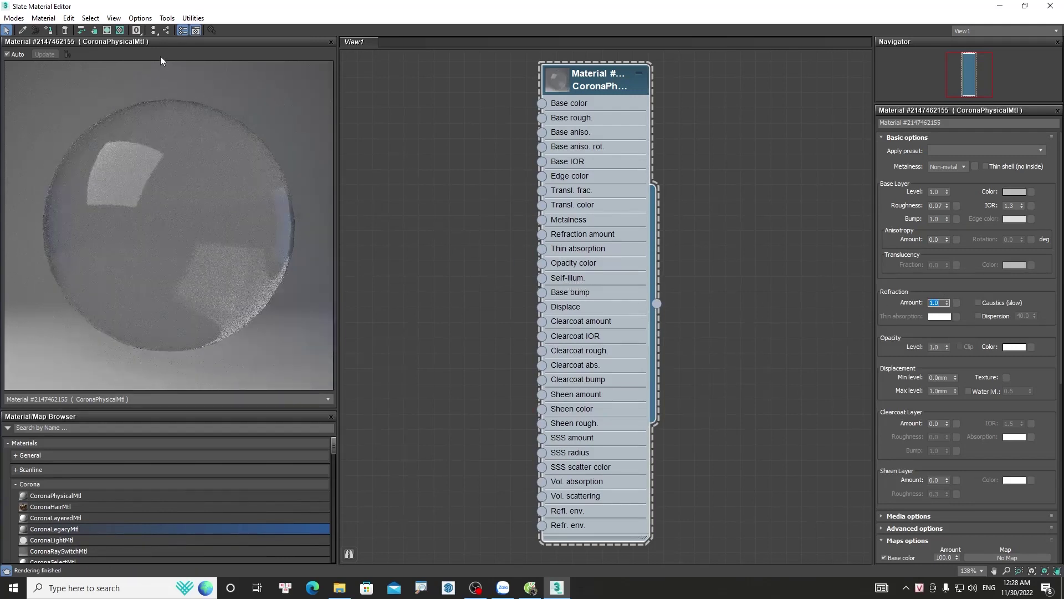
pyautogui.click(107, 31)
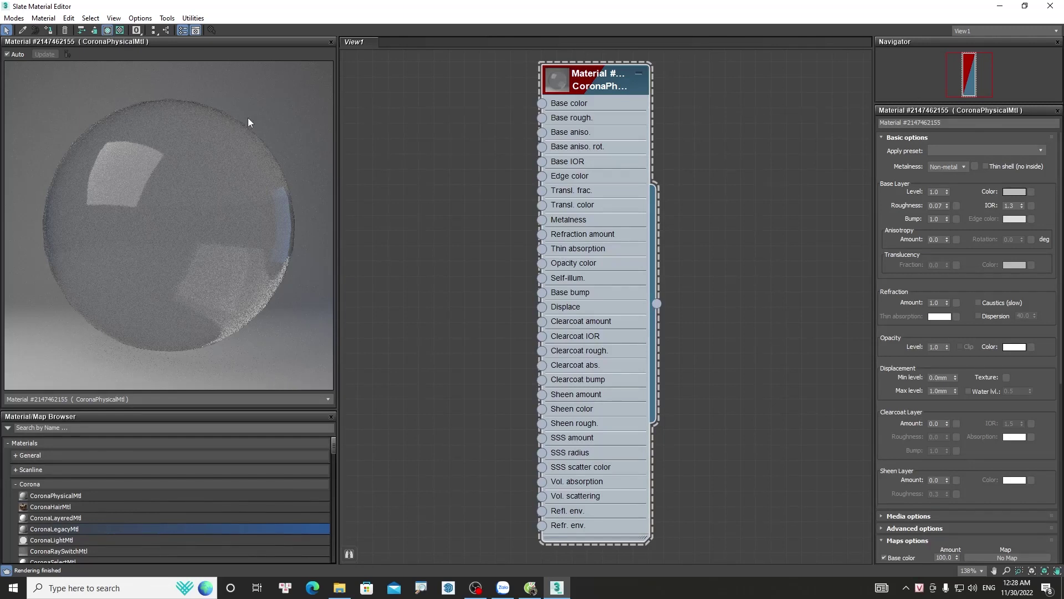
pyautogui.click(122, 33)
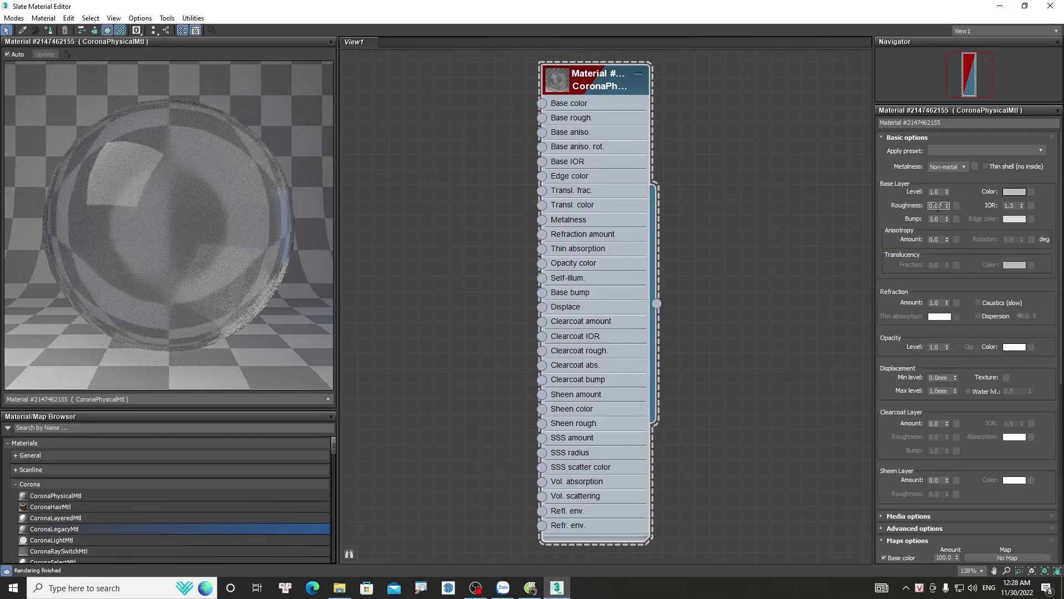
# Try a base roughness of 0 for the material and settle on 0.03
pyautogui.write('0')
pyautogui.press('Return')
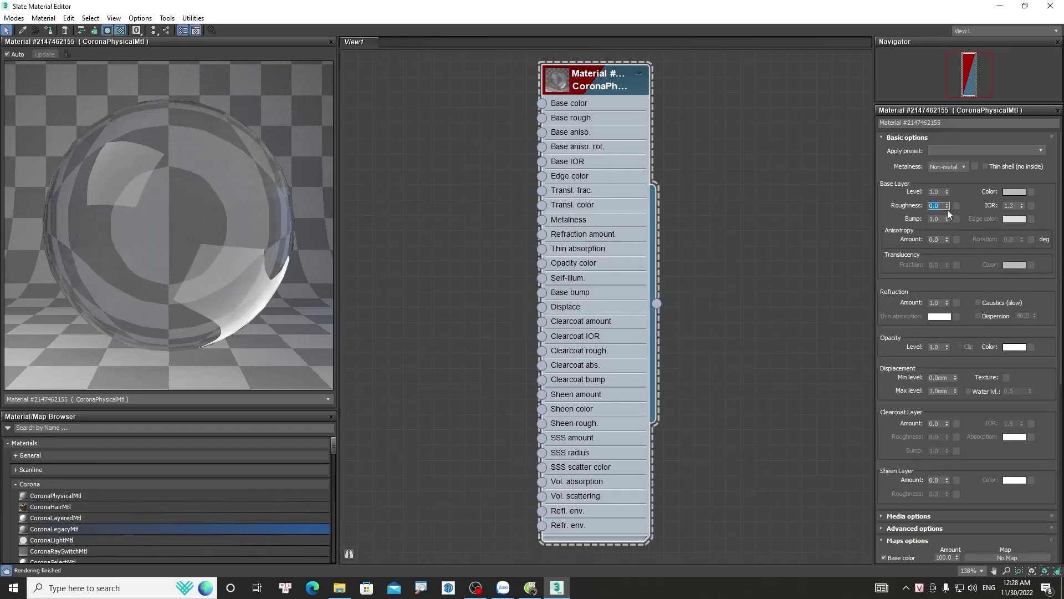
pyautogui.write('0.03')
pyautogui.press('Return')
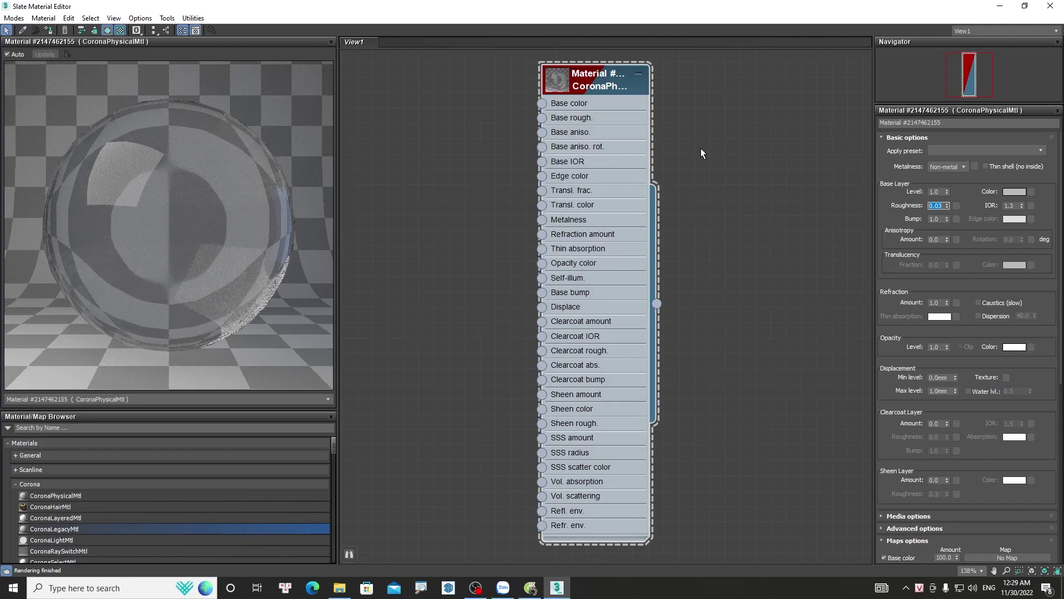
# Assign the transparent physical material to the selected plane and close the Slate Material Editor
pyautogui.scroll(-2, 701, 148)
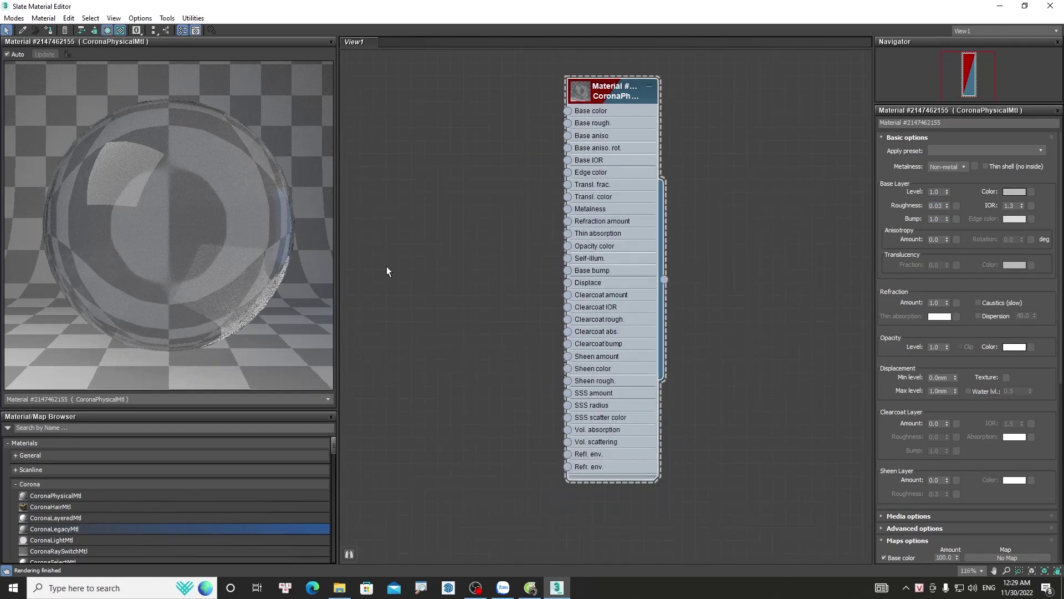
pyautogui.moveTo(524, 7); pyautogui.dragTo(597, 308)
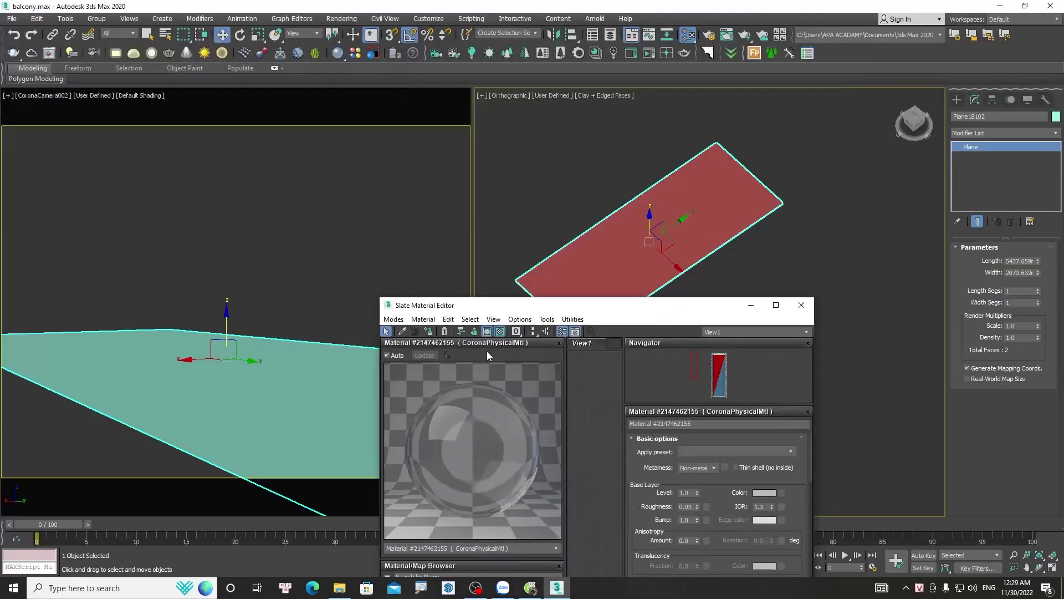
pyautogui.click(431, 332)
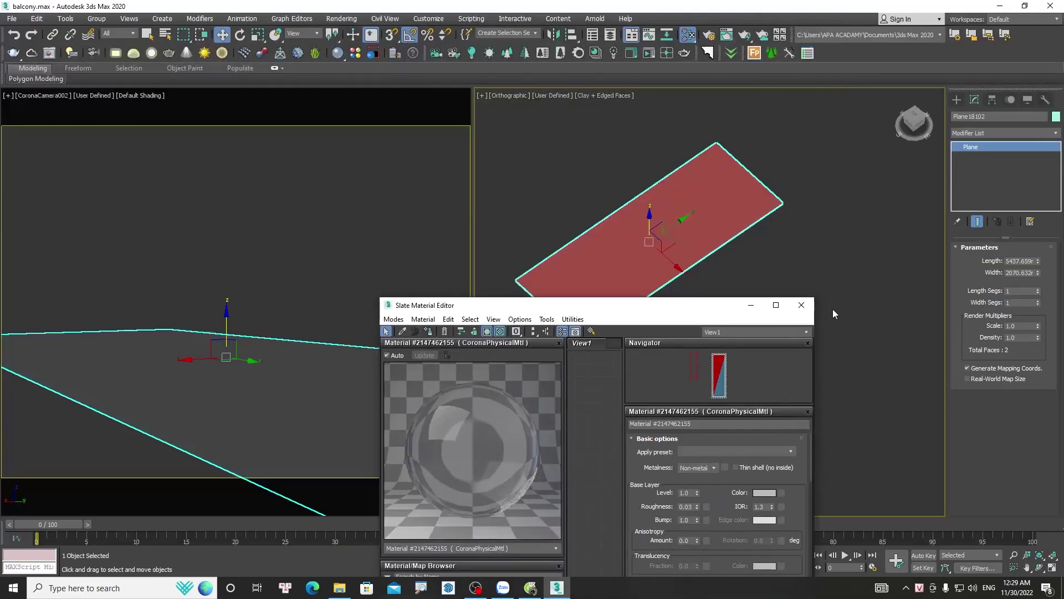
pyautogui.click(801, 305)
# Deselect the plane and unhide all scene objects
pyautogui.click(241, 268)
pyautogui.rightClick(241, 268)
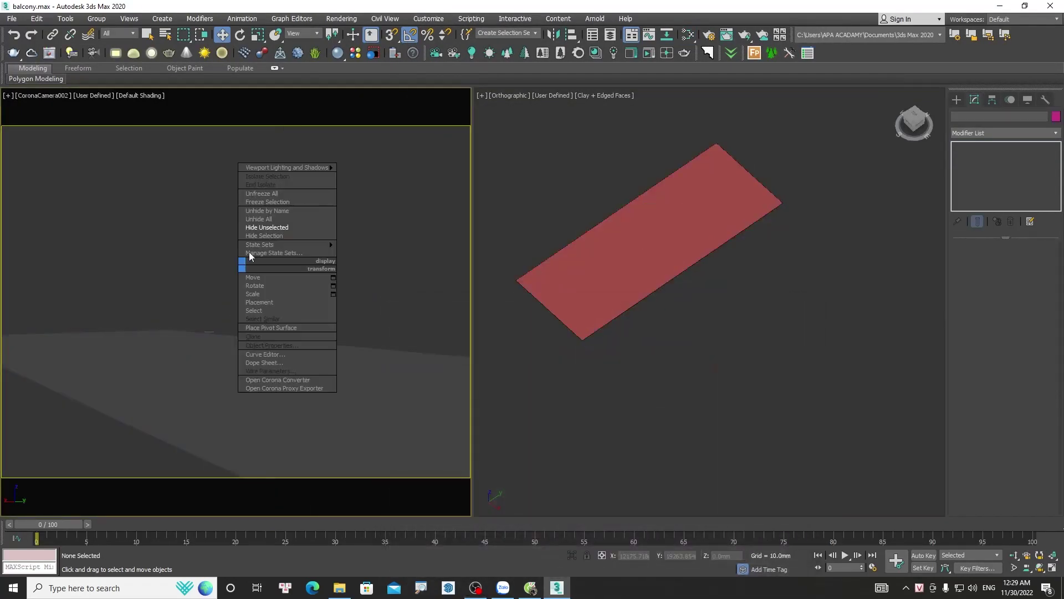
pyautogui.click(273, 218)
# Render the CoronaCamera002 view with a render region around the pool, and maximize the frame buffer
pyautogui.hotkey('shift', 'q')
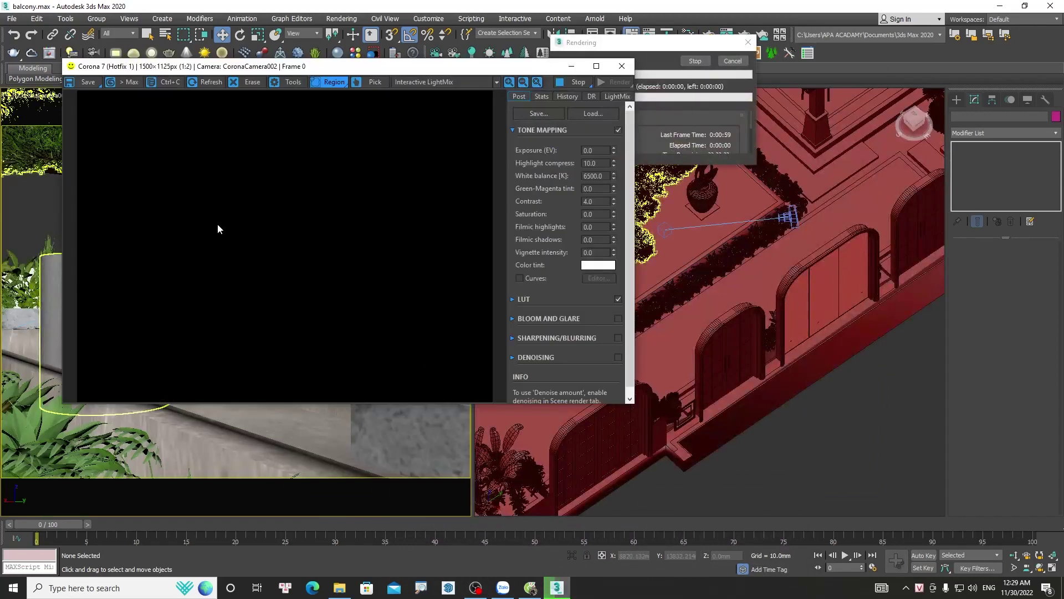
pyautogui.moveTo(143, 288); pyautogui.dragTo(459, 401)
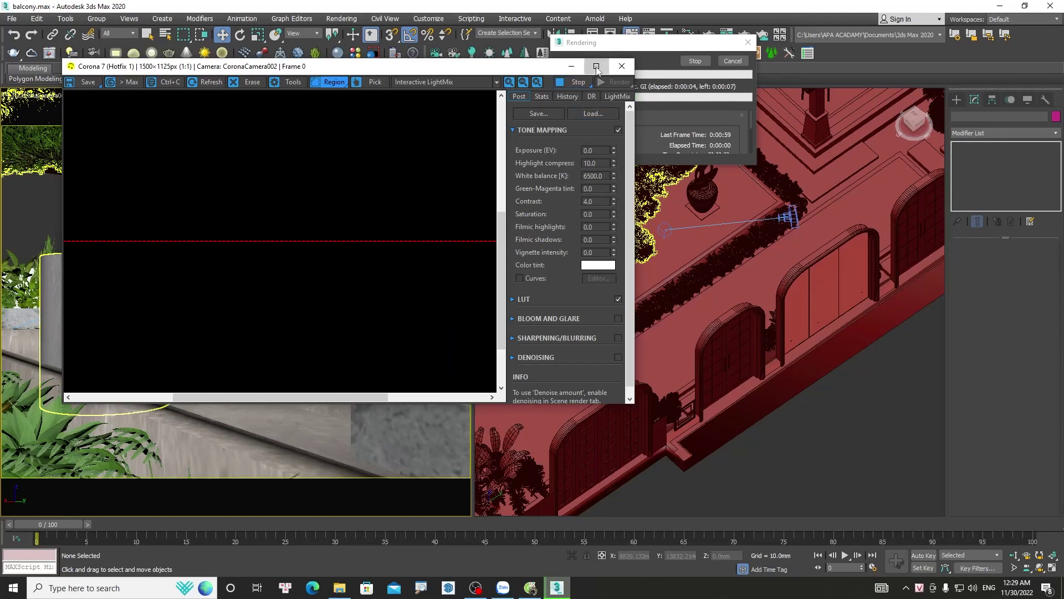
pyautogui.click(596, 66)
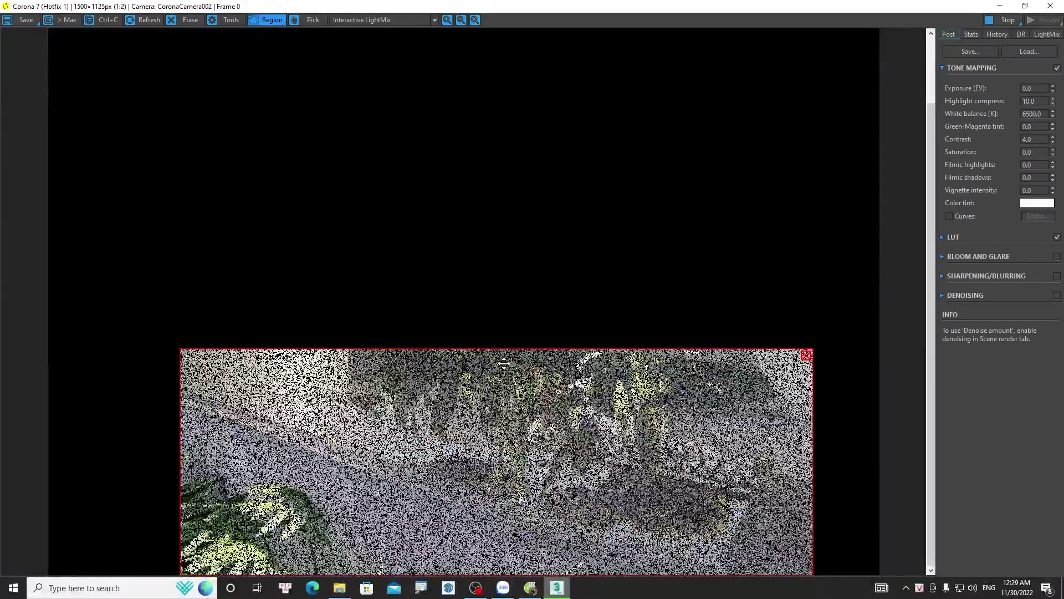
# Extend the render region upward to include the plants behind the pool, check the water reflections and stop the render
pyautogui.scroll(-1, 516, 358)
pyautogui.moveTo(518, 342); pyautogui.dragTo(513, 270)
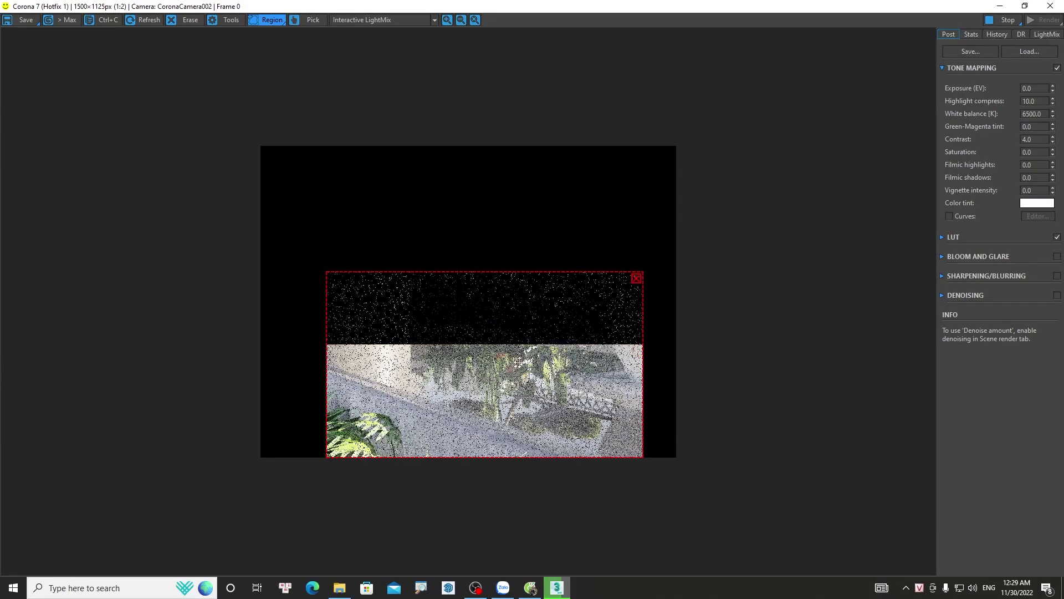
pyautogui.scroll(2, 513, 269)
pyautogui.scroll(-1, 508, 334)
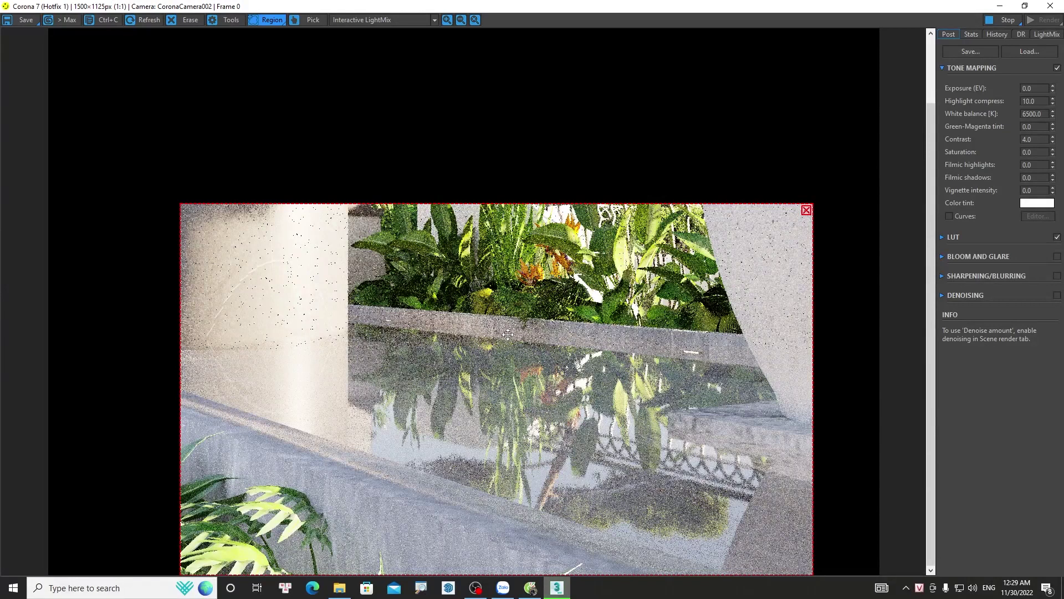
pyautogui.click(1000, 19)
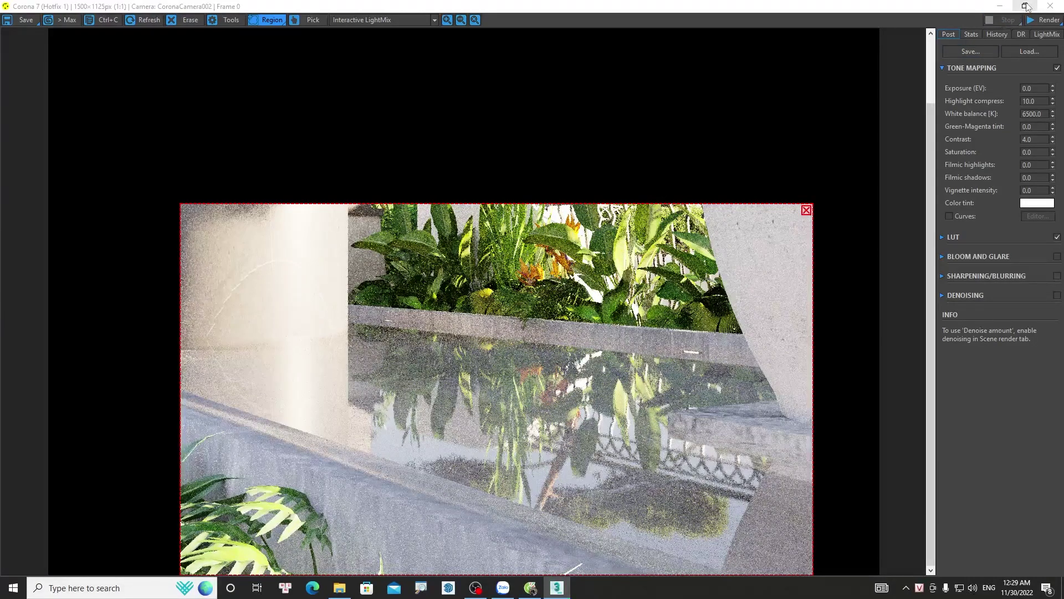
# Close the frame buffer, select the pool's water plane and open its material in the Slate Material Editor
pyautogui.click(1050, 5)
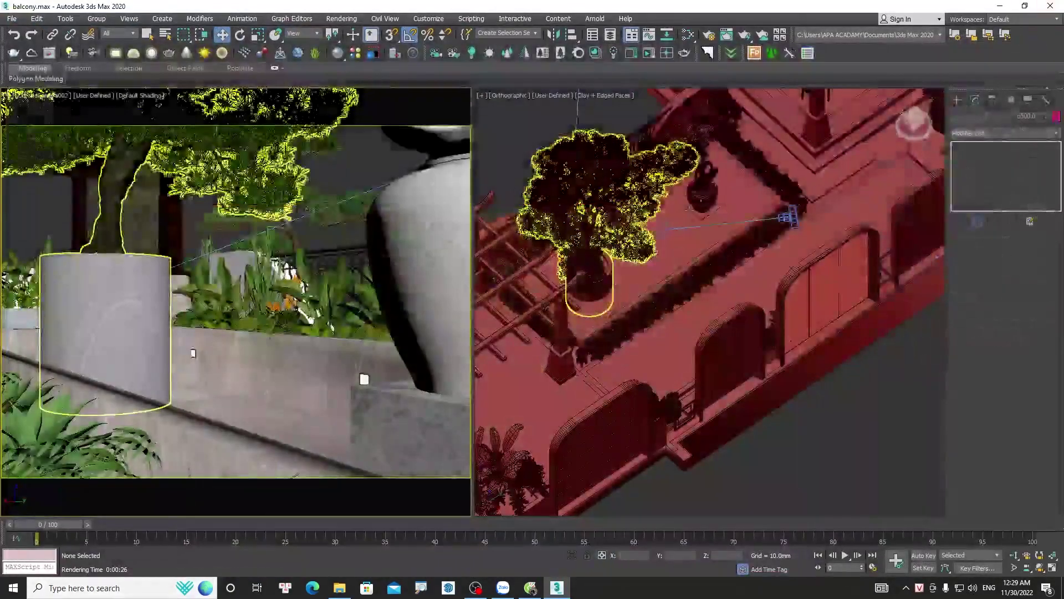
pyautogui.click(304, 395)
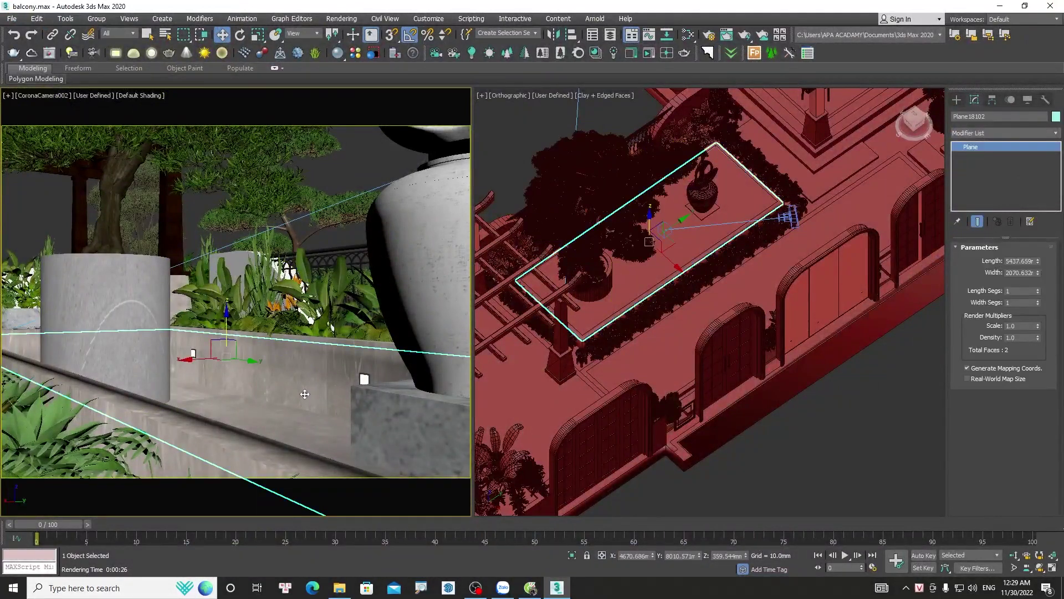
pyautogui.press('m')
pyautogui.click(777, 307)
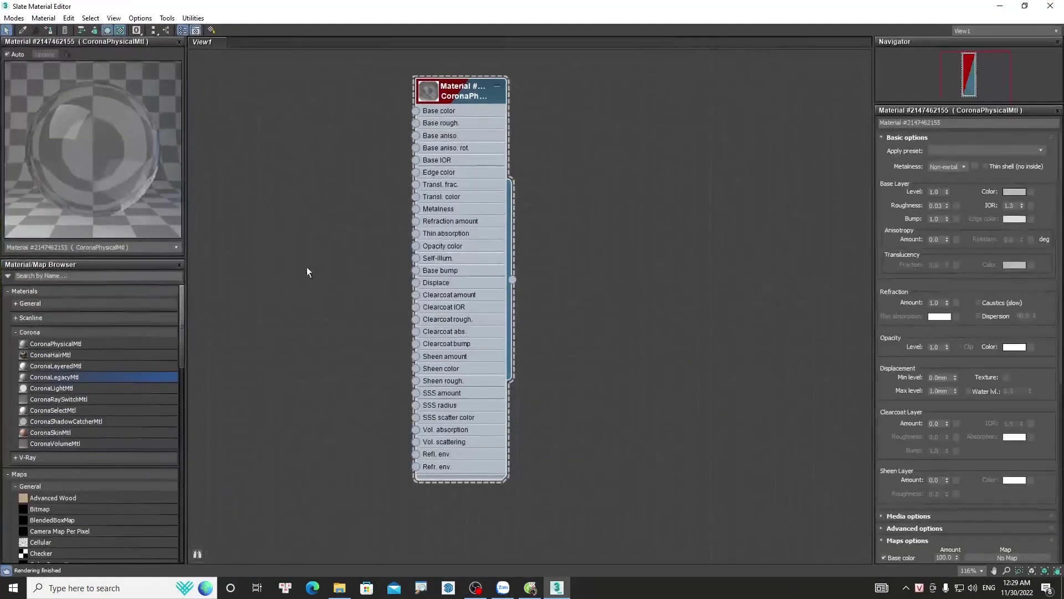
# Add a second CoronaPhysicalMtl beside the existing material and apply the Water preset to it
pyautogui.moveTo(73, 344); pyautogui.dragTo(280, 142)
pyautogui.scroll(2, 478, 143)
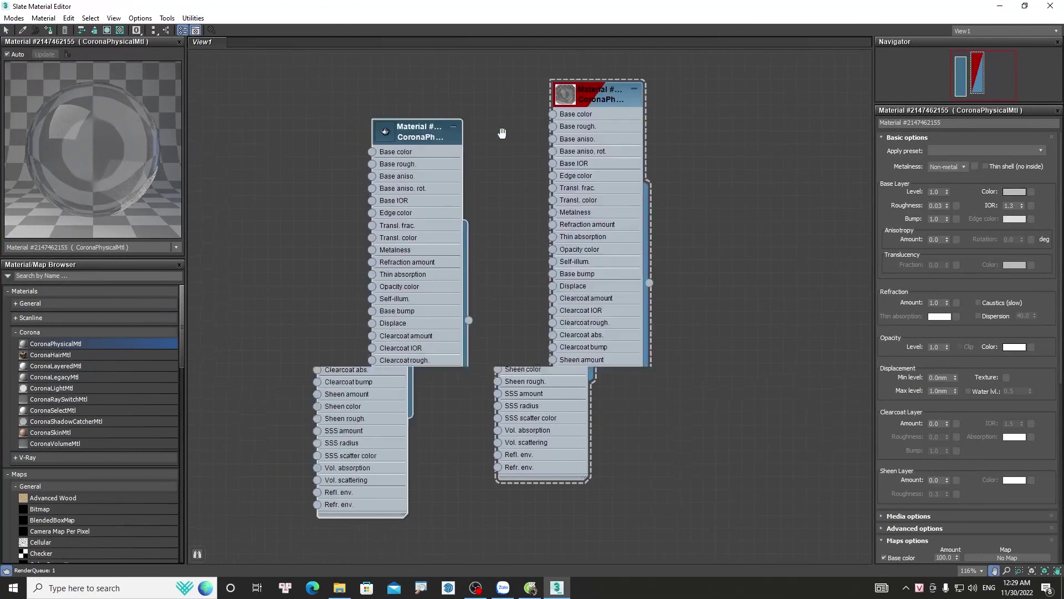
pyautogui.click(480, 148)
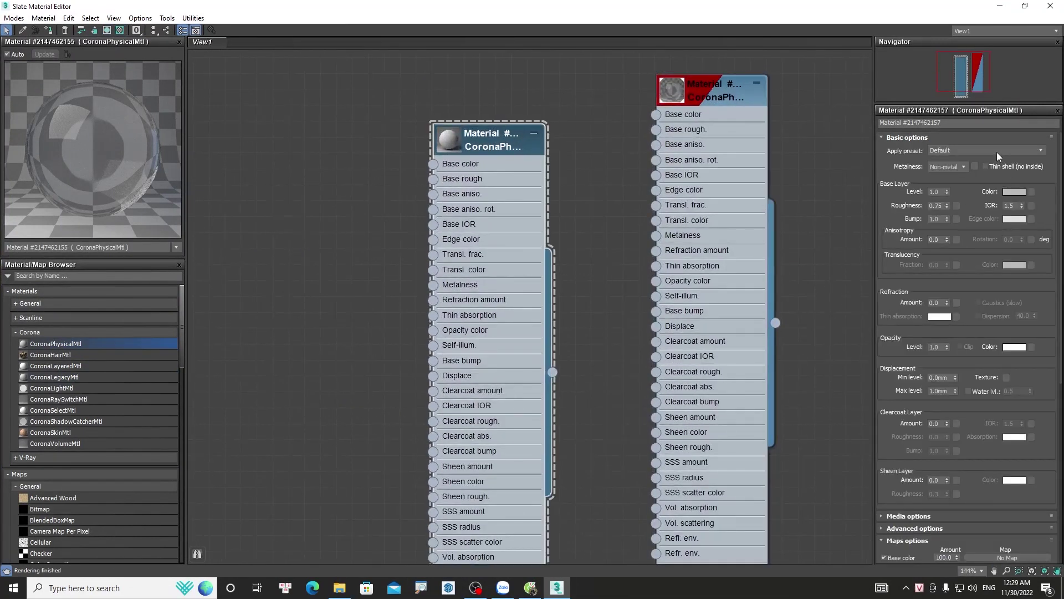
pyautogui.click(997, 151)
pyautogui.scroll(-2, 1005, 319)
pyautogui.click(942, 369)
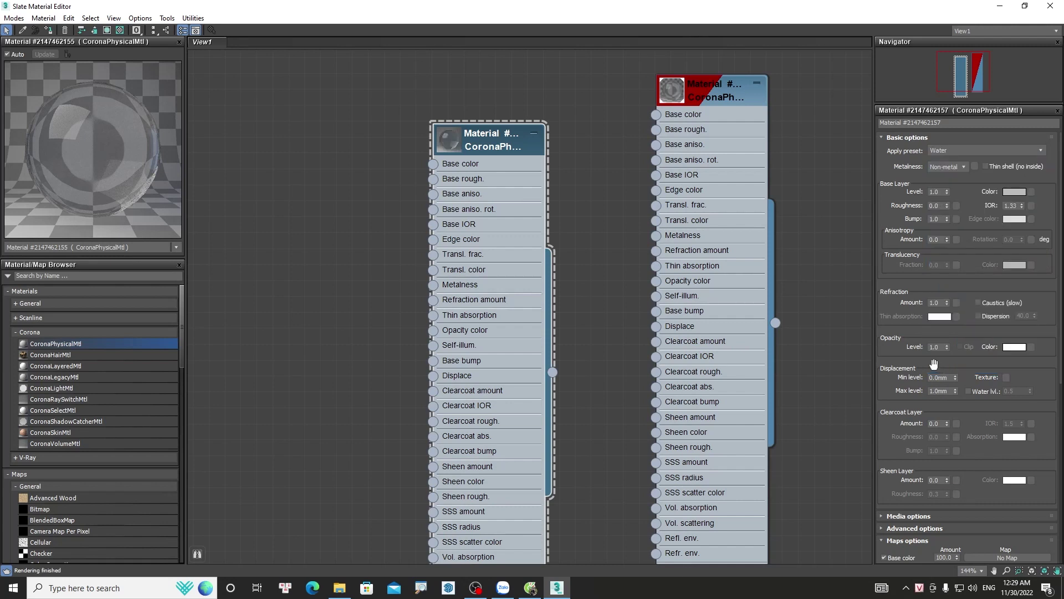
# Enlarge the Water preset material's thumbnail and show the material as an instance in the large preview with a checkered background
pyautogui.doubleClick(448, 142)
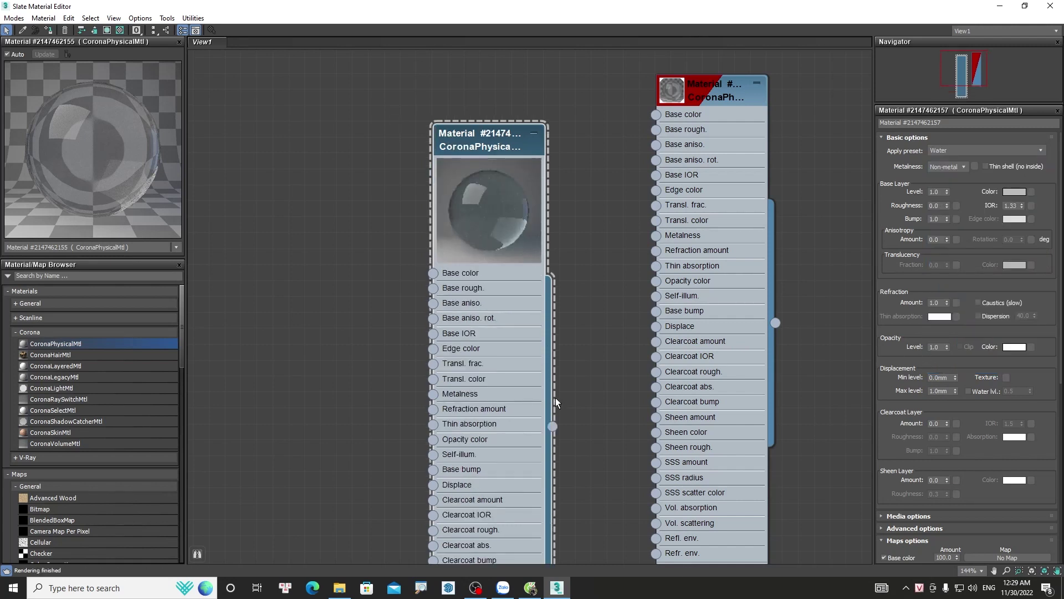
pyautogui.moveTo(553, 426); pyautogui.dragTo(156, 113)
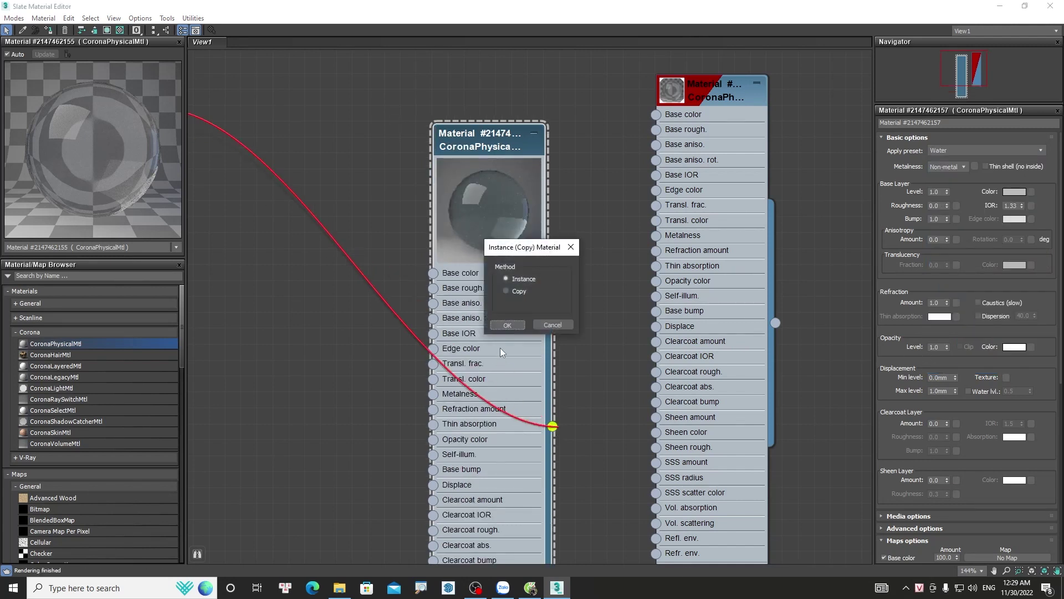
pyautogui.click(507, 327)
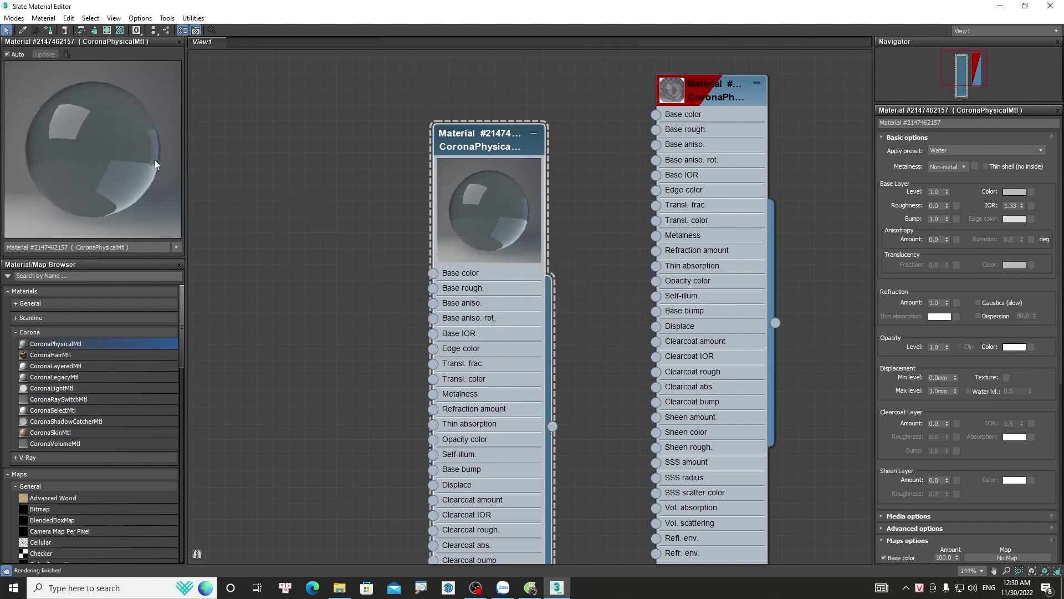
pyautogui.click(120, 30)
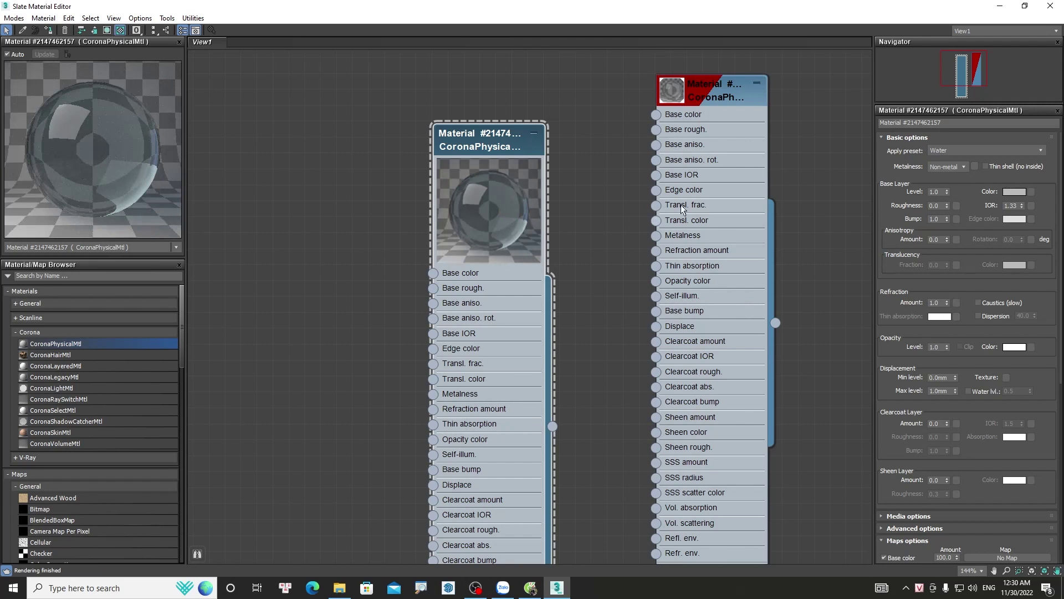
# Enlarge the pool plane material's thumbnail and show that material as an instance in the large preview
pyautogui.doubleClick(680, 91)
pyautogui.click(705, 99)
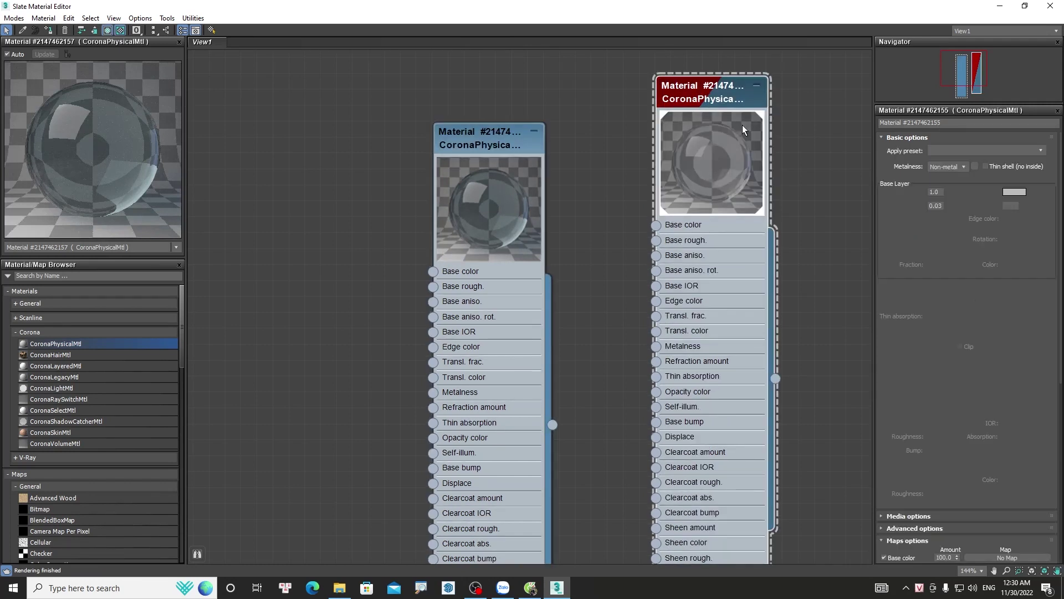
pyautogui.moveTo(775, 378); pyautogui.dragTo(122, 118)
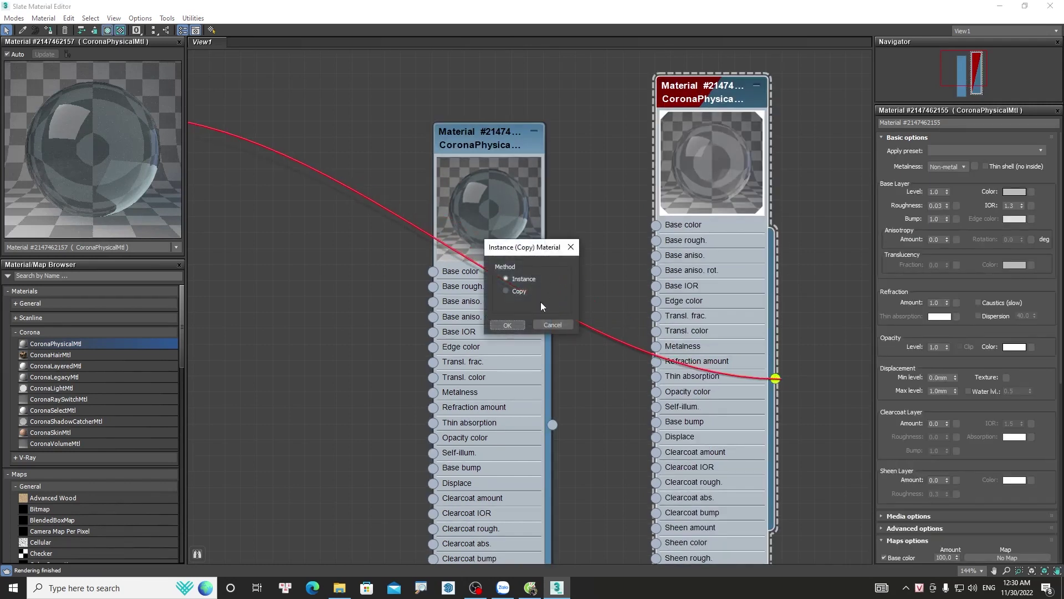
pyautogui.click(501, 326)
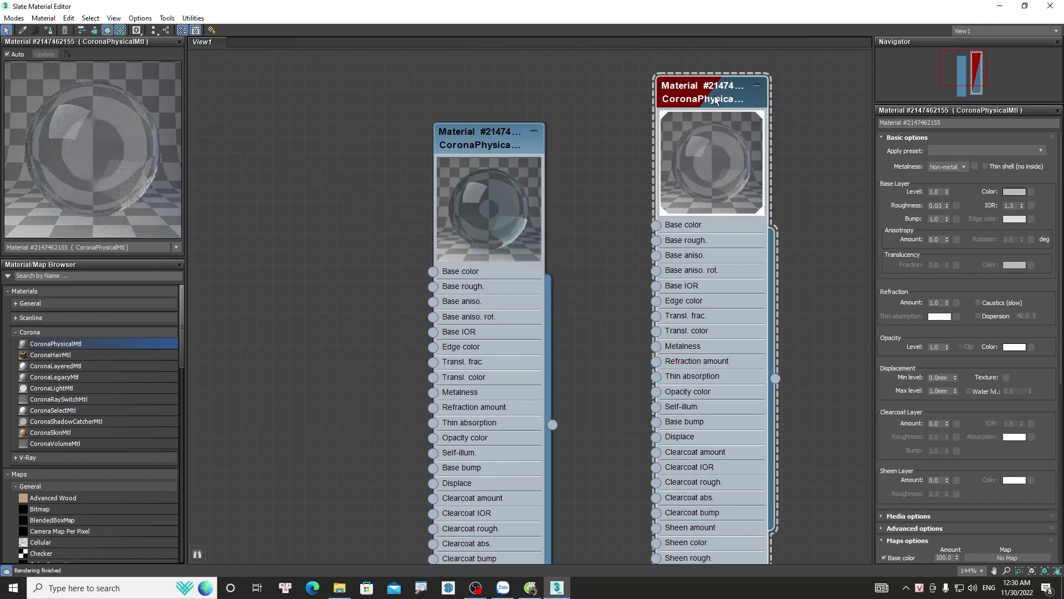
# Set the pool material's volumetric absorption color to blue with hue 154, saturation 199 and value 128
pyautogui.moveTo(899, 439); pyautogui.dragTo(907, 323)
pyautogui.click(910, 380)
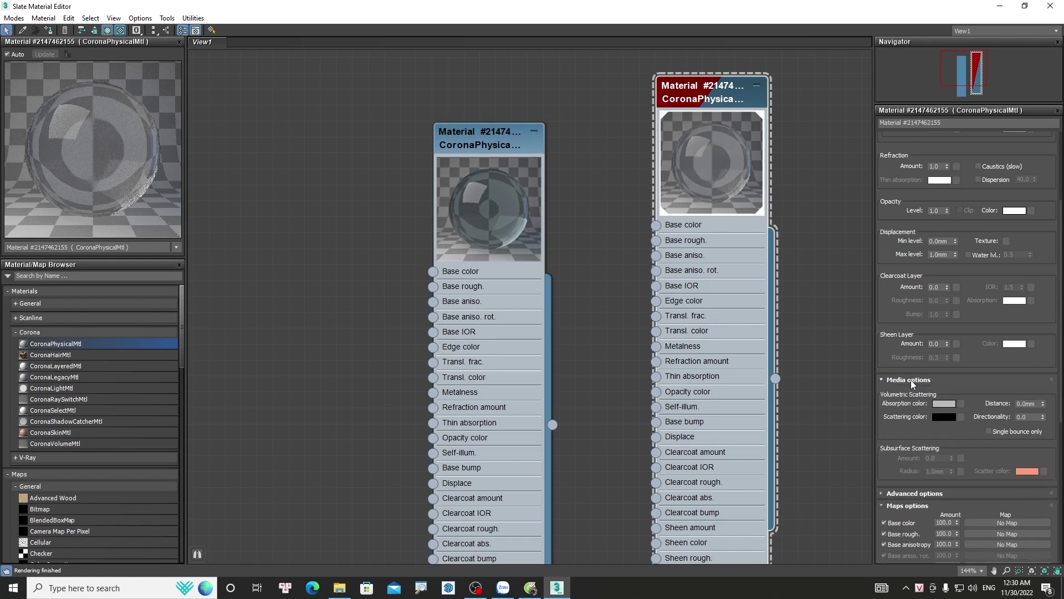
pyautogui.click(938, 407)
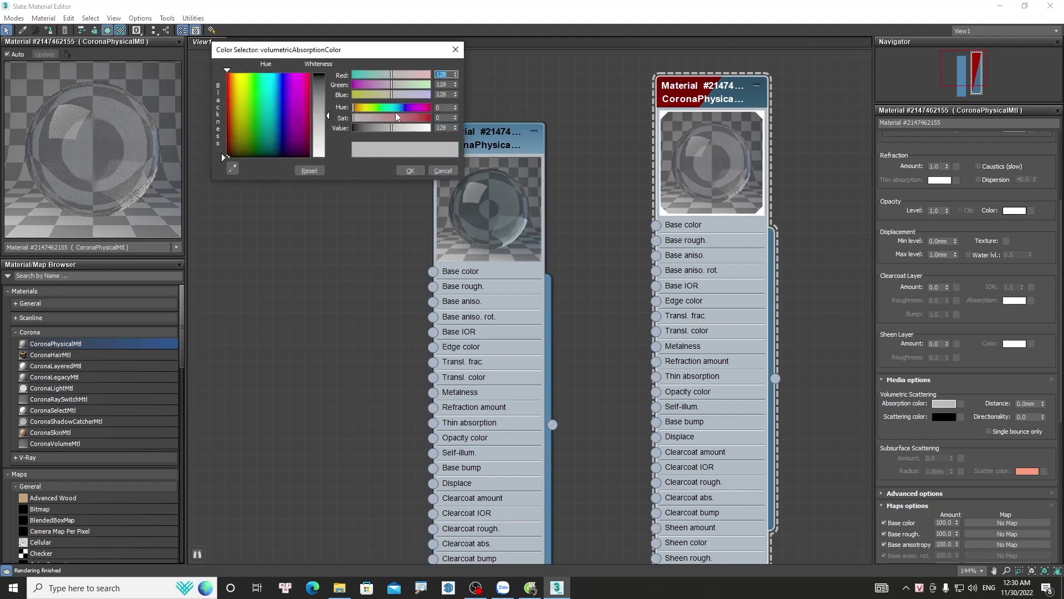
pyautogui.click(400, 108)
pyautogui.click(404, 118)
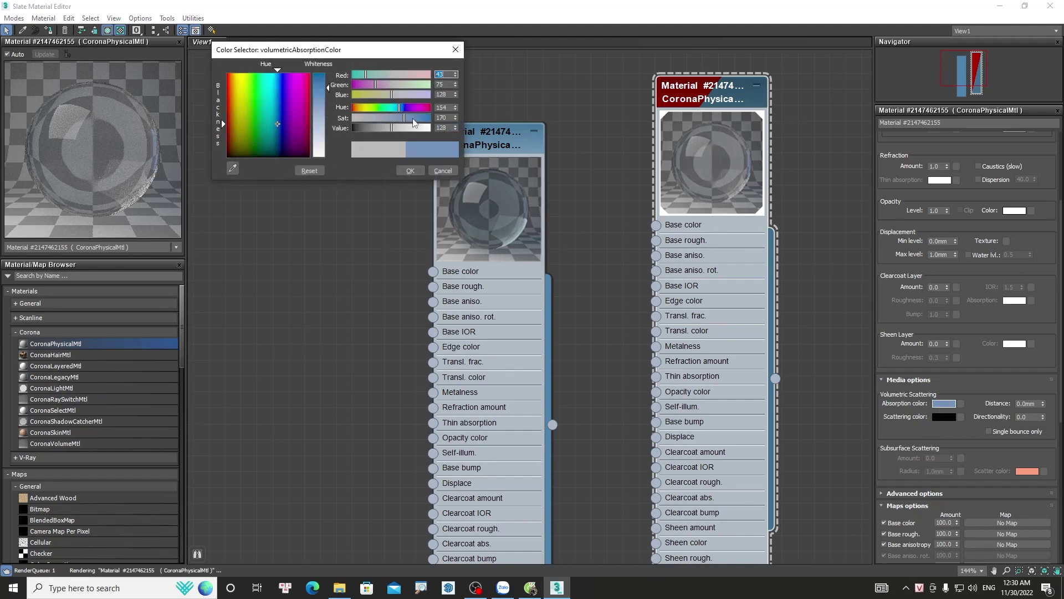
pyautogui.click(408, 171)
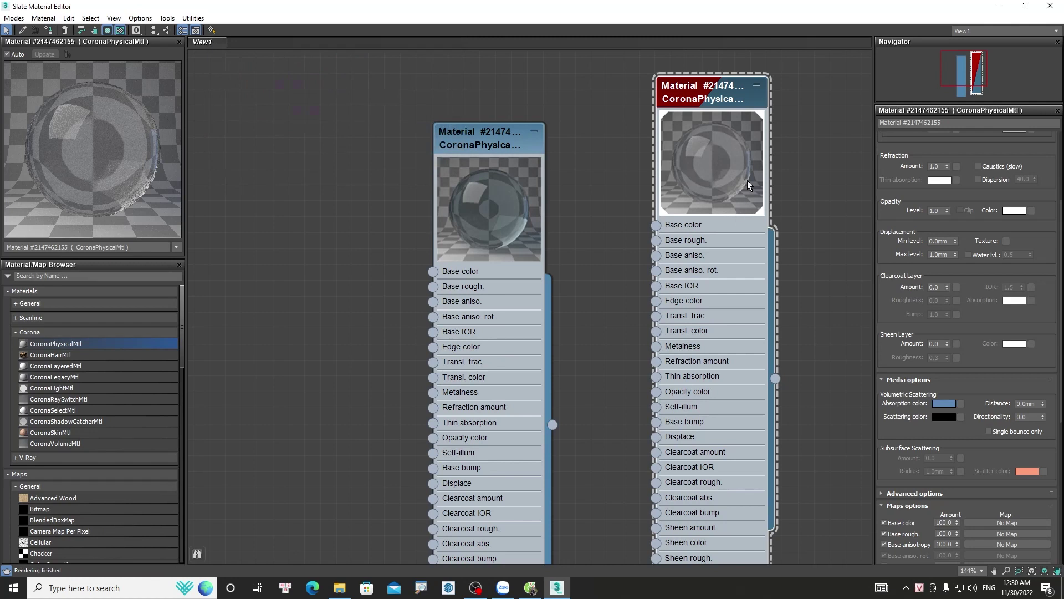
# Try absorption distances of 5000 mm and 8000 mm on the pool material, widening the material preview to compare
pyautogui.scroll(3, 747, 184)
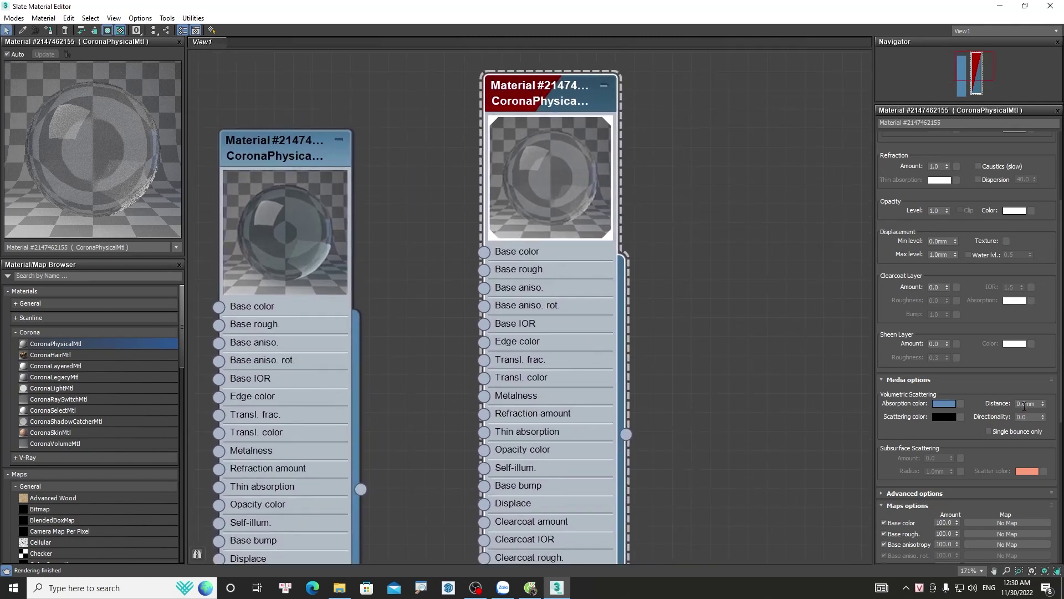
pyautogui.press('Return')
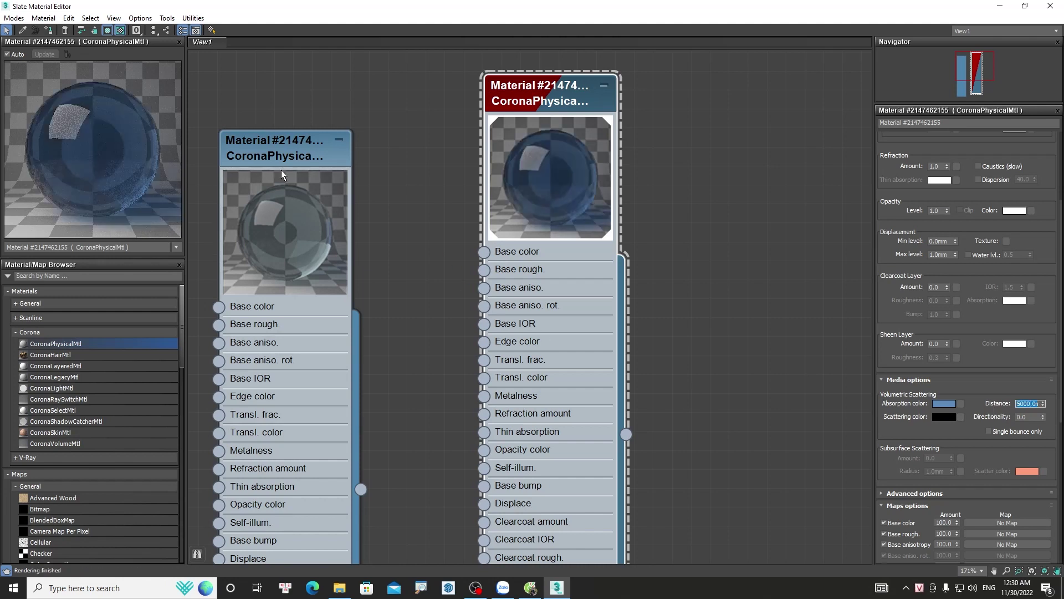
pyautogui.moveTo(186, 129); pyautogui.dragTo(231, 127)
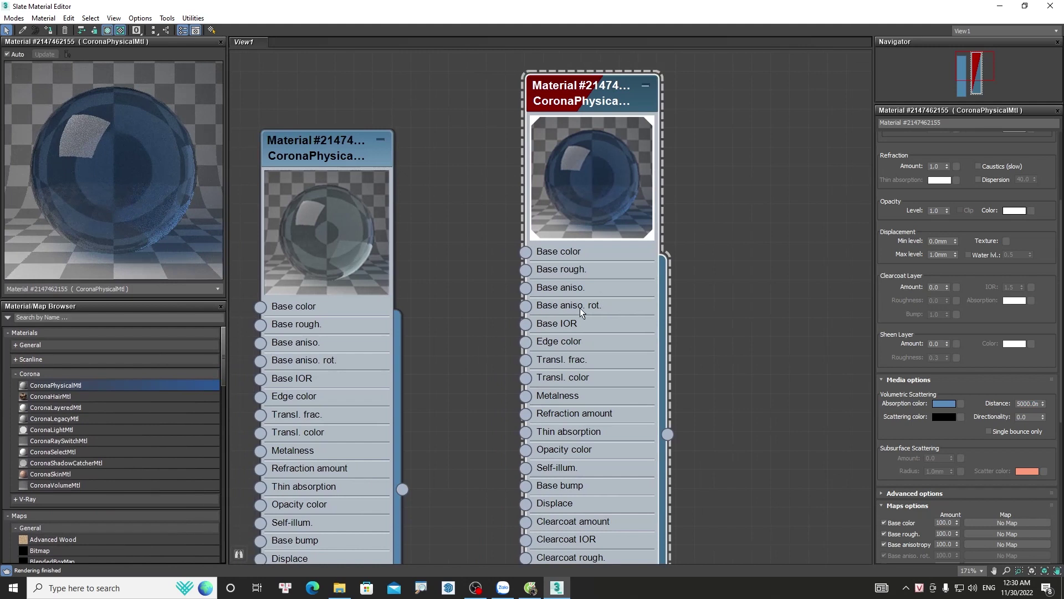
pyautogui.doubleClick(1029, 403)
pyautogui.write('8000')
pyautogui.press('Return')
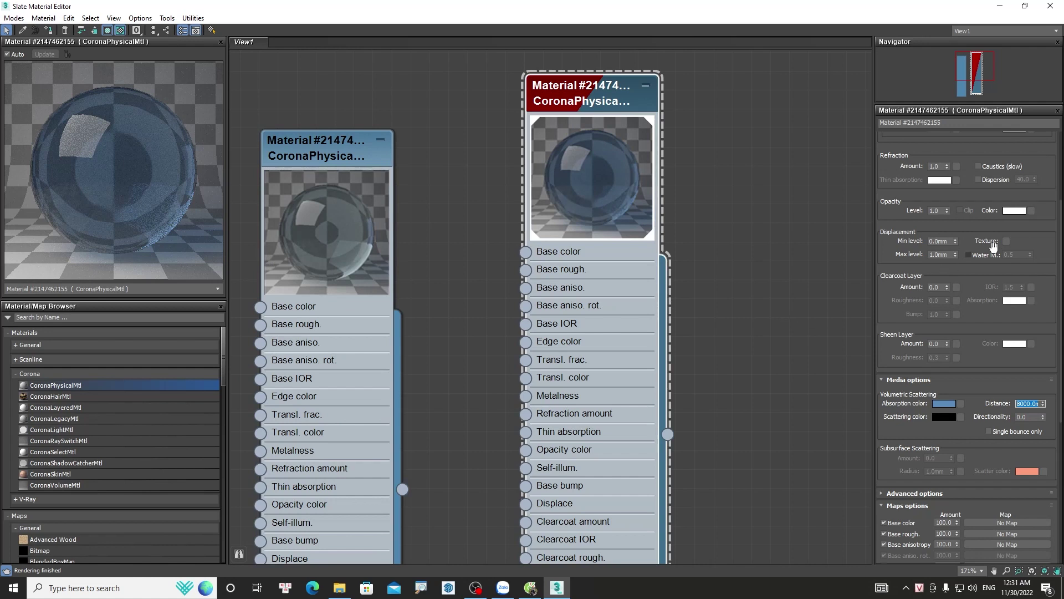
# Darken the pool material's absorption color to a near-black teal by lowering its value to 1
pyautogui.click(945, 404)
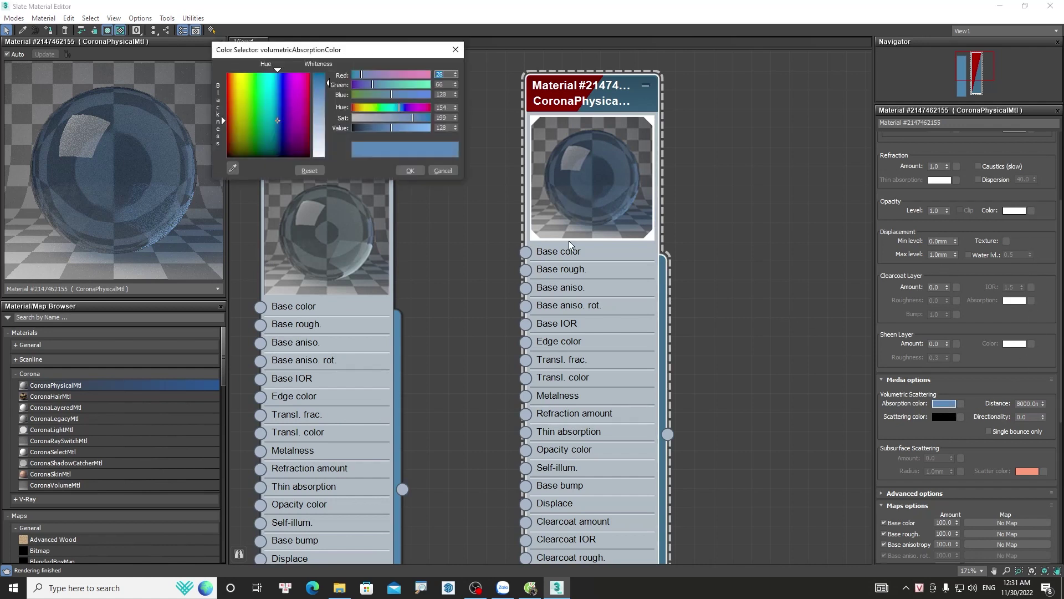
pyautogui.moveTo(387, 131); pyautogui.dragTo(353, 128)
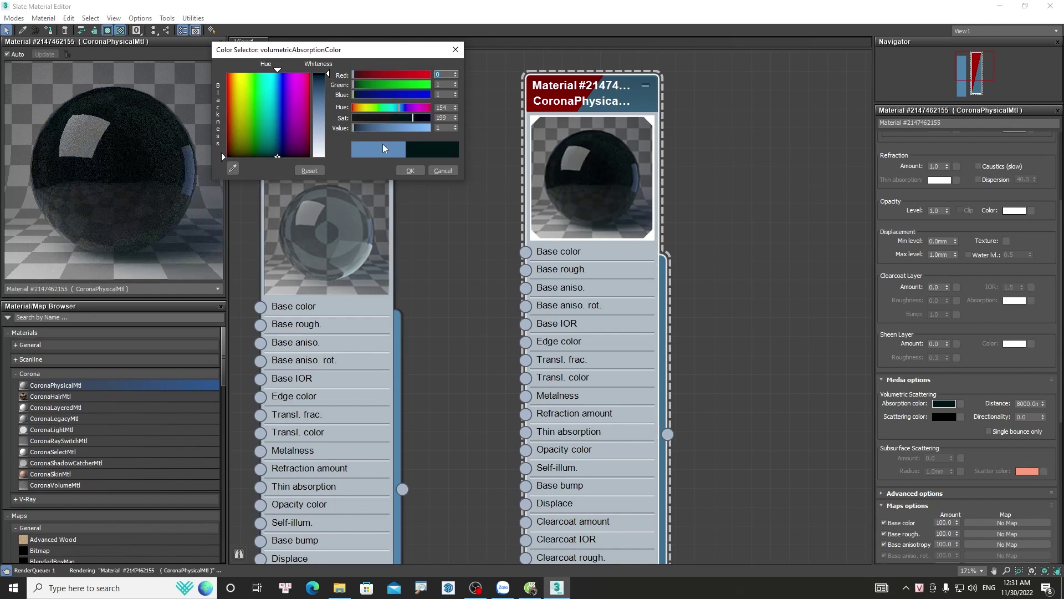
pyautogui.click(418, 171)
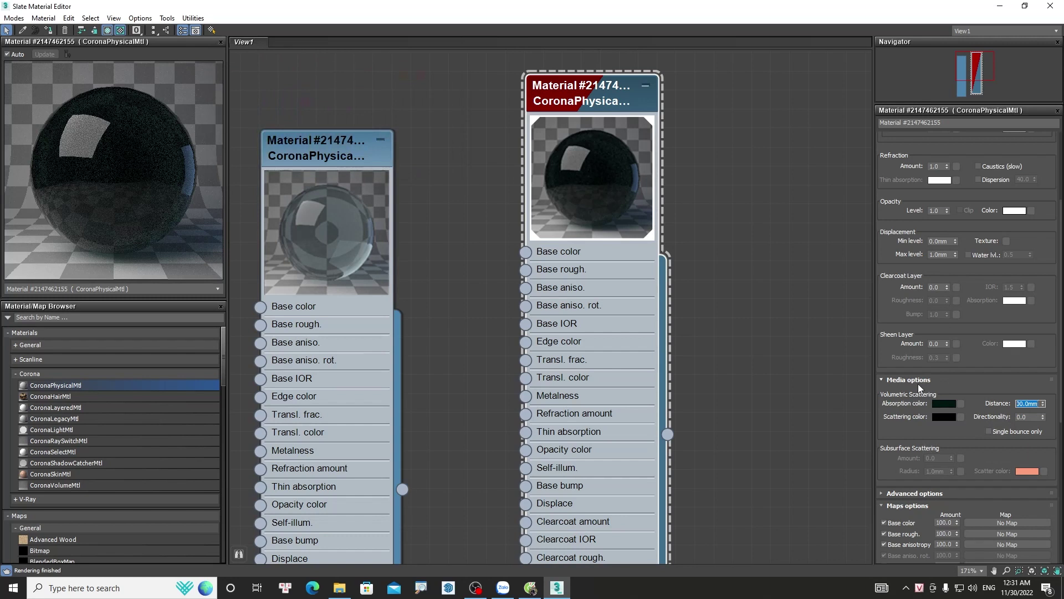
# Try an absorption distance of 15000 mm on the pool material and raise it to 20000 mm
pyautogui.write('15000')
pyautogui.press('Return')
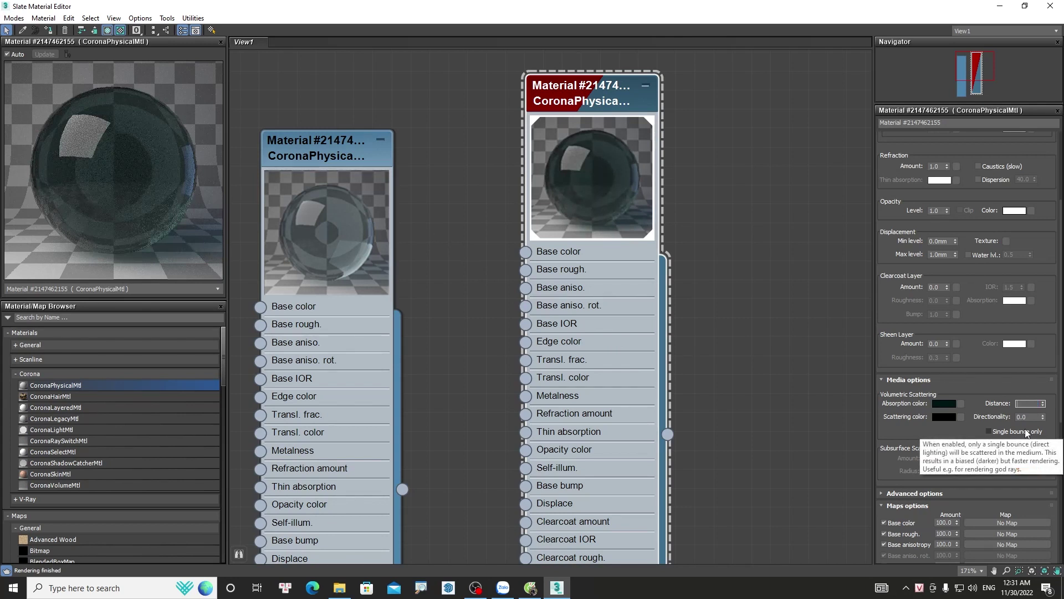
pyautogui.write('20000')
pyautogui.press('Return')
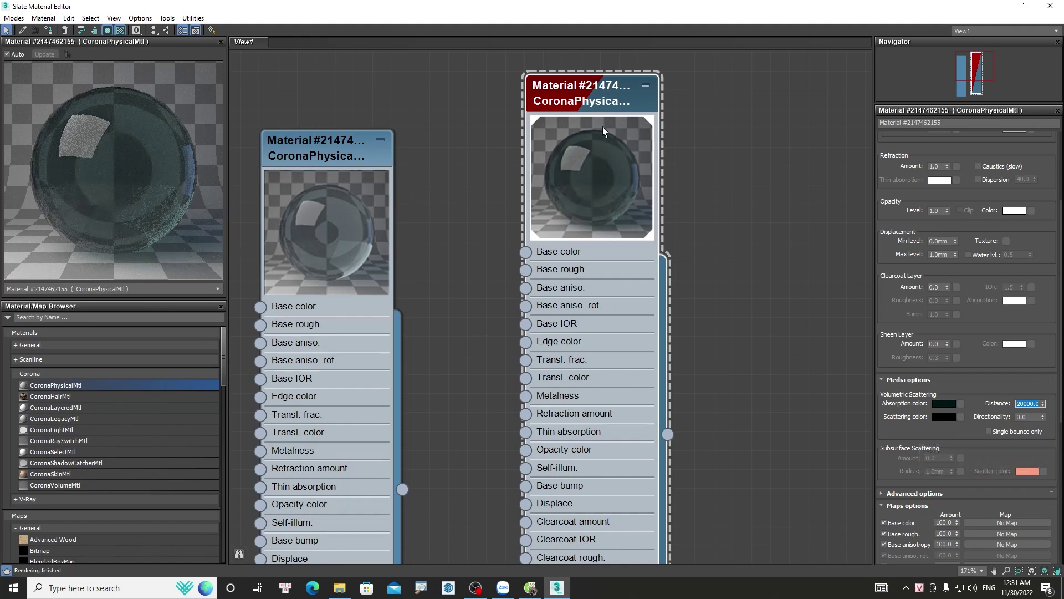
# Move the two material nodes apart and delete the Water preset material from the node view
pyautogui.scroll(-4, 483, 161)
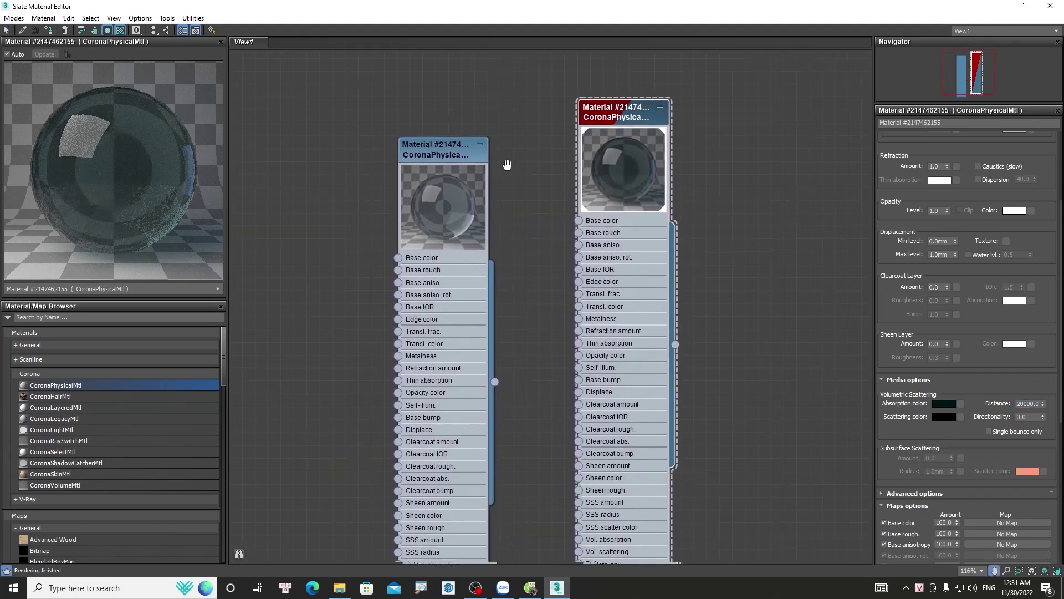
pyautogui.moveTo(449, 140); pyautogui.dragTo(328, 126)
pyautogui.moveTo(600, 135); pyautogui.dragTo(547, 141)
pyautogui.moveTo(489, 285); pyautogui.dragTo(316, 145)
pyautogui.press('Delete')
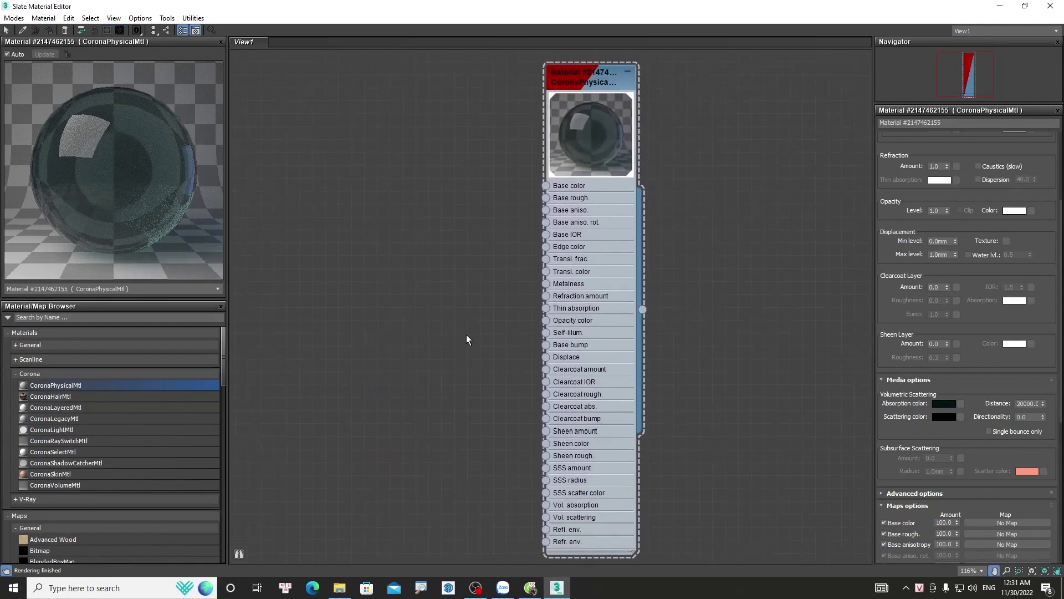
# Switch to the Cốc Cốc browser, search Google Images for "map water" and open the Pinterest image of turquoise water ripples
pyautogui.click(530, 588)
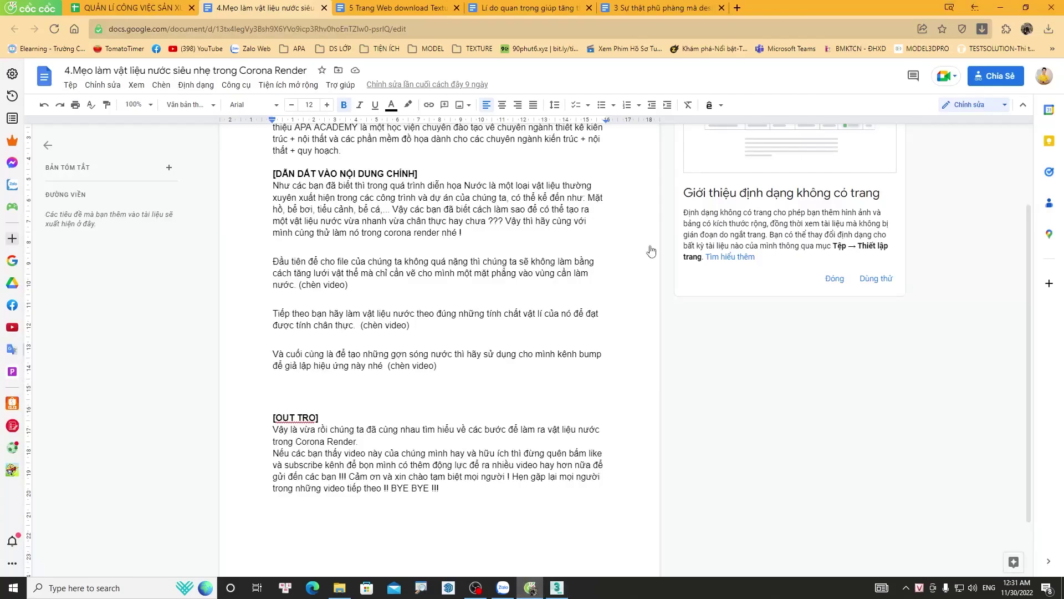
pyautogui.click(738, 8)
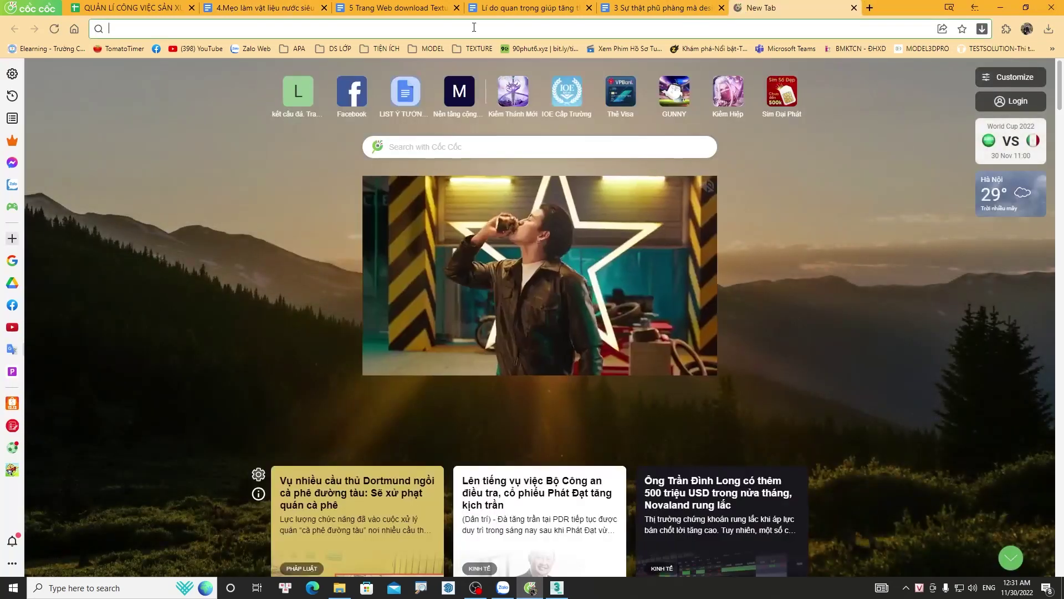
pyautogui.write('map')
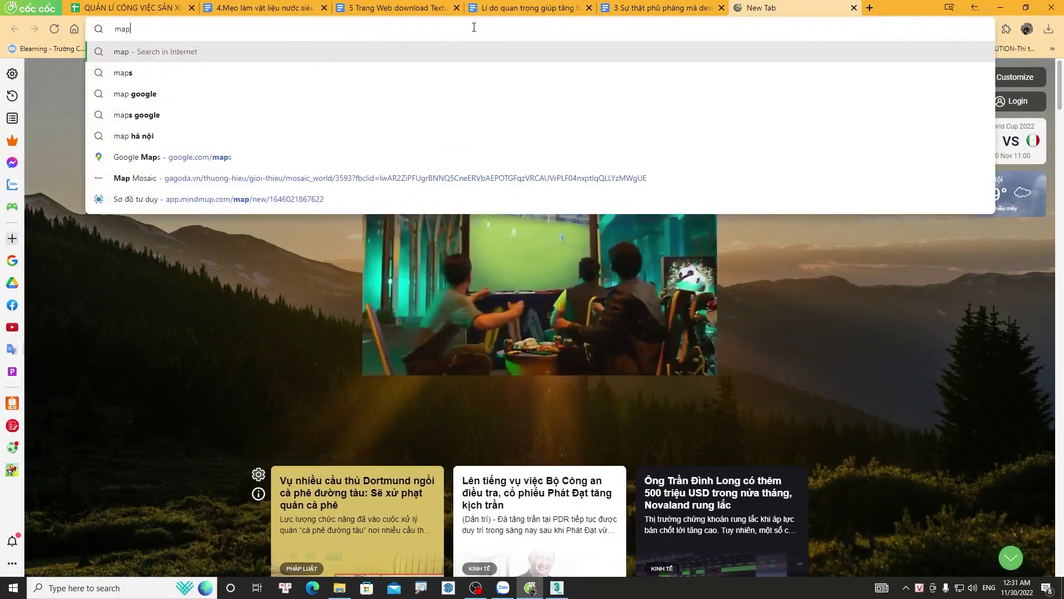
pyautogui.write(' w')
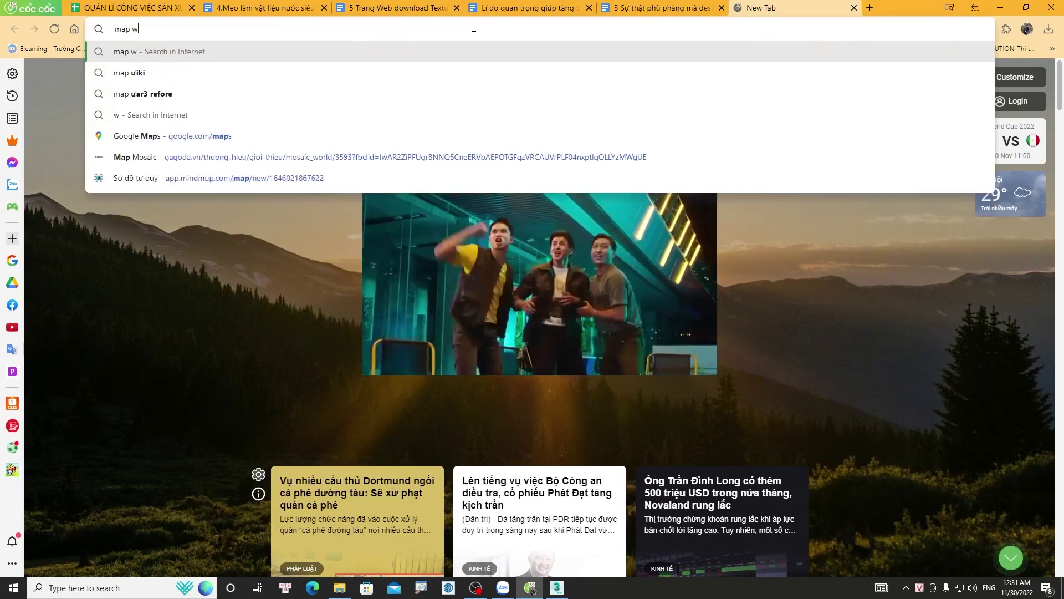
pyautogui.write('ater')
pyautogui.press('Return')
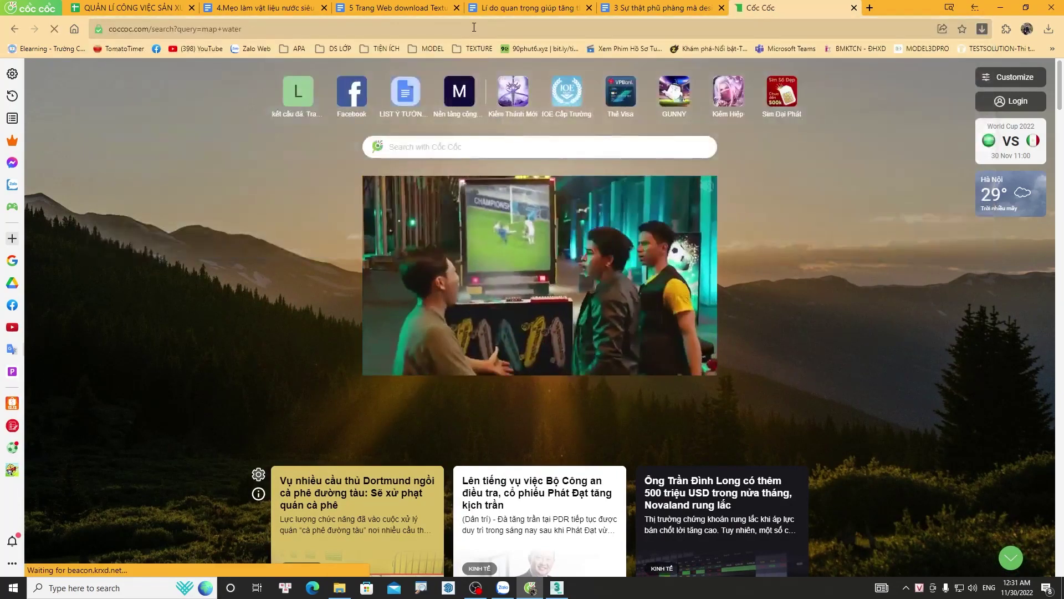
pyautogui.click(195, 116)
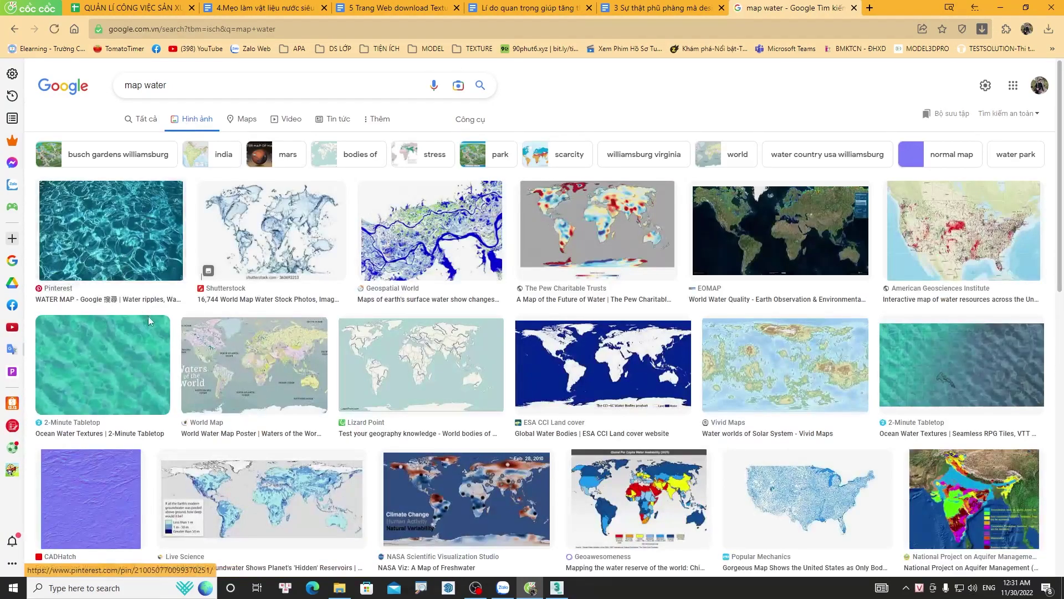
pyautogui.click(131, 234)
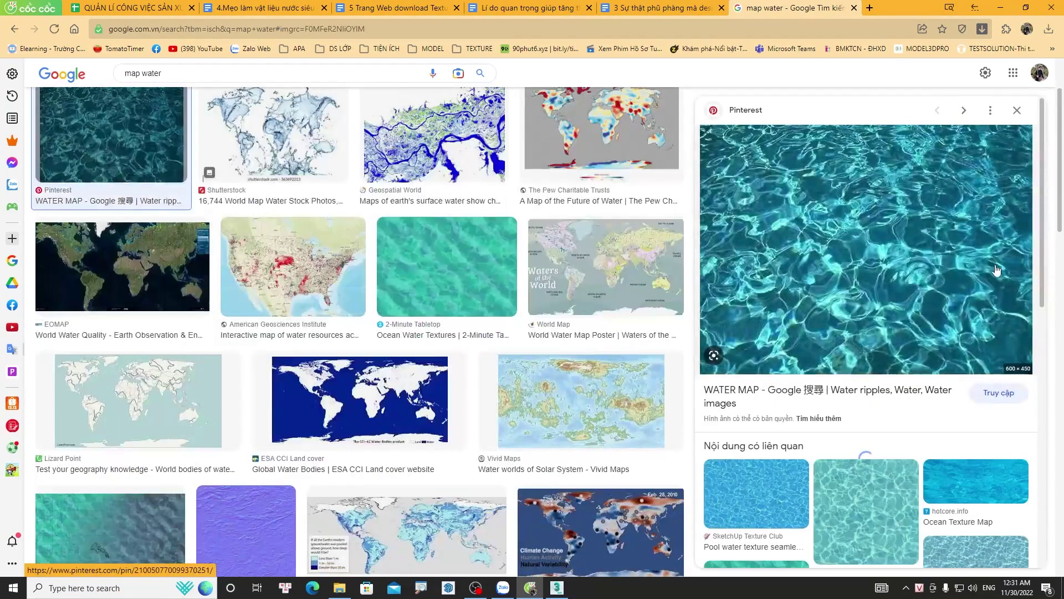
# Expand the images related to the Pinterest water ripples and open the TurboSquid seamless pale turquoise water texture
pyautogui.scroll(-4, 843, 248)
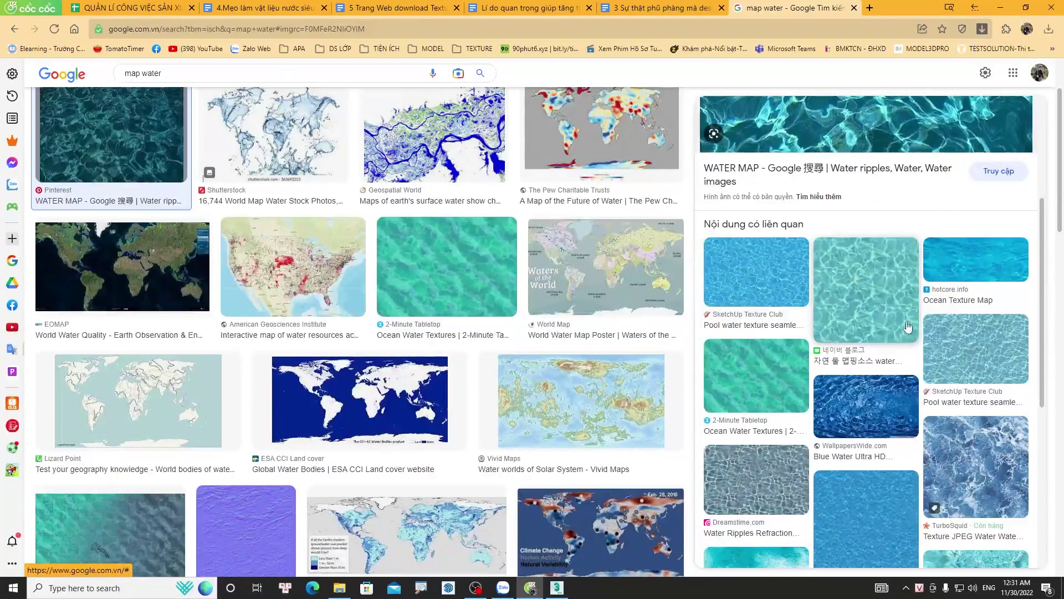
pyautogui.scroll(-5, 762, 316)
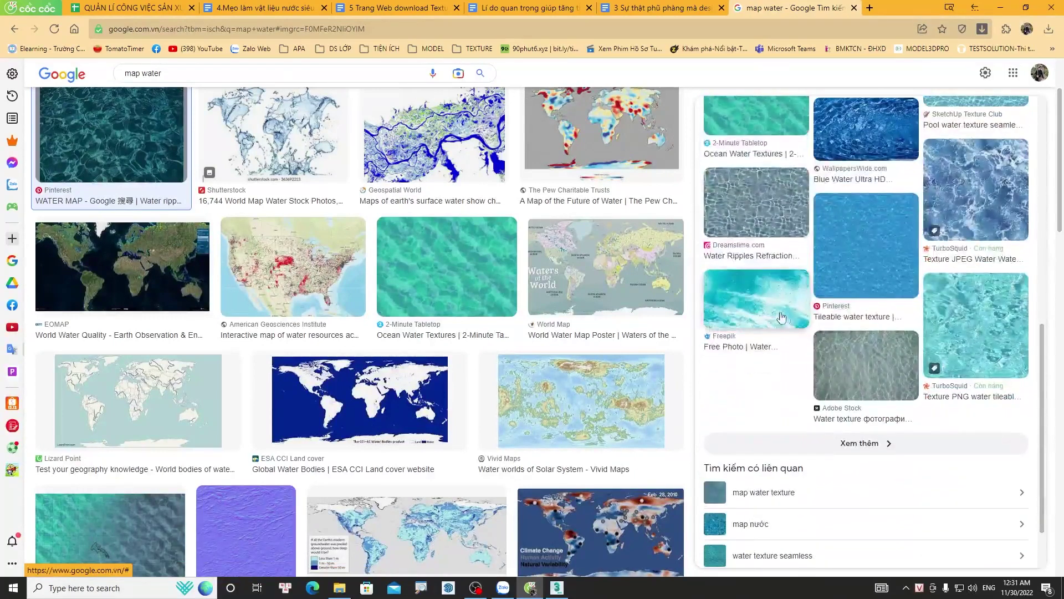
pyautogui.click(845, 447)
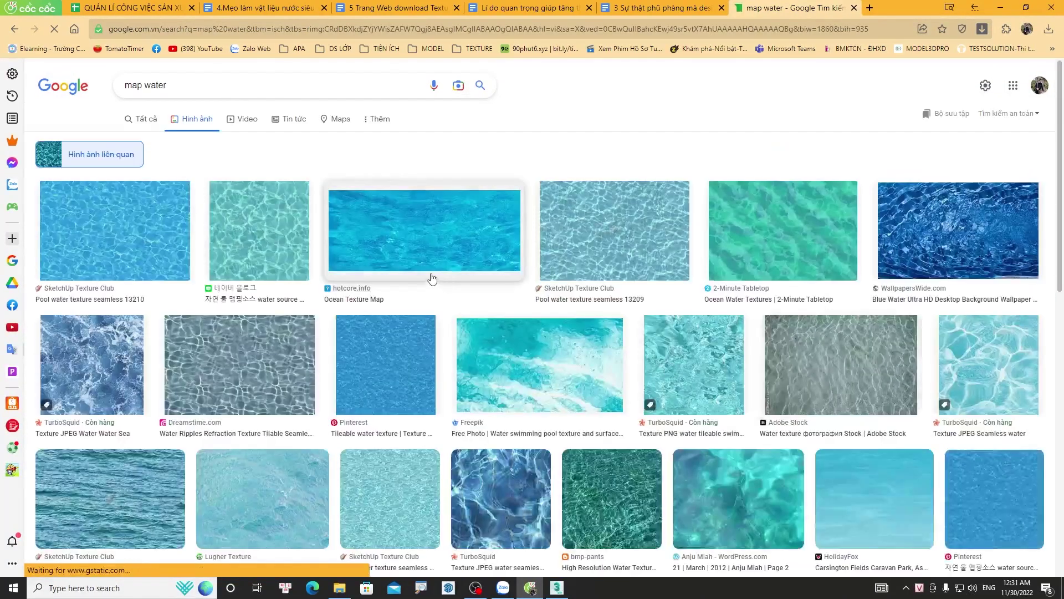
pyautogui.scroll(-3, 431, 278)
pyautogui.scroll(3, 774, 272)
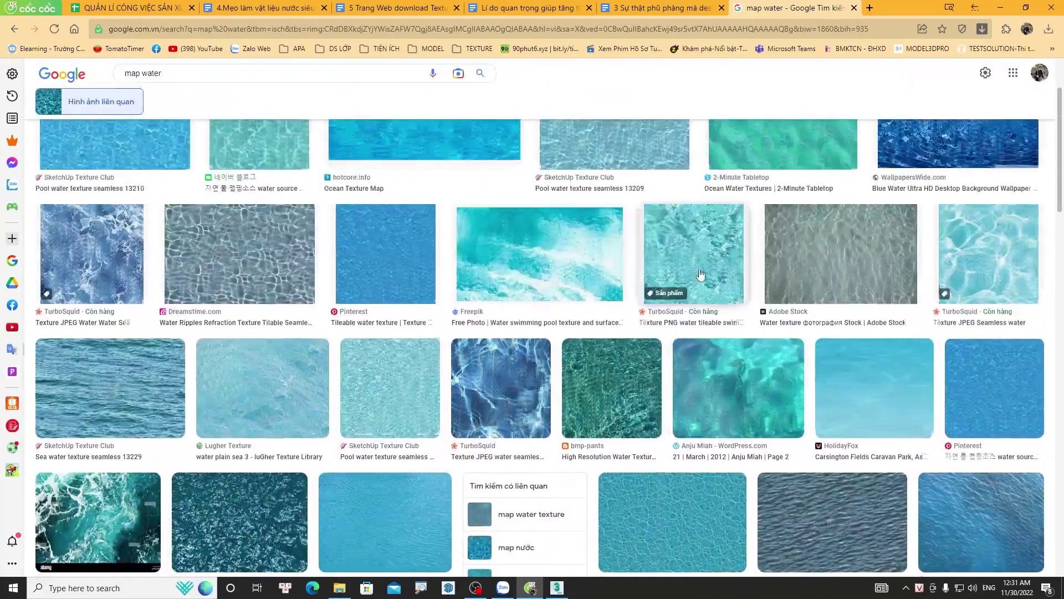
pyautogui.scroll(2, 725, 275)
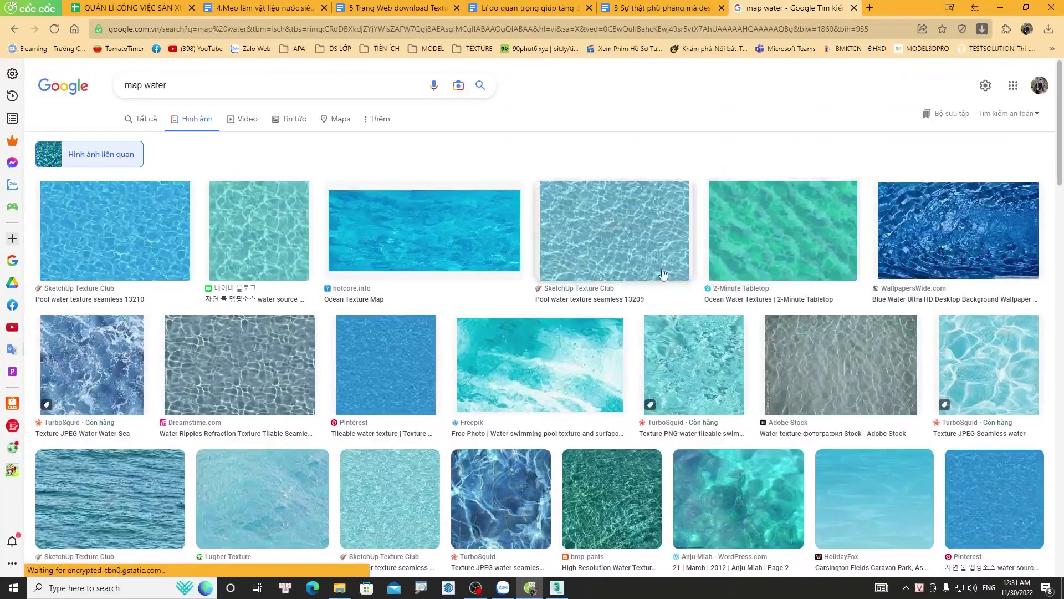
pyautogui.scroll(-2, 933, 327)
pyautogui.click(982, 261)
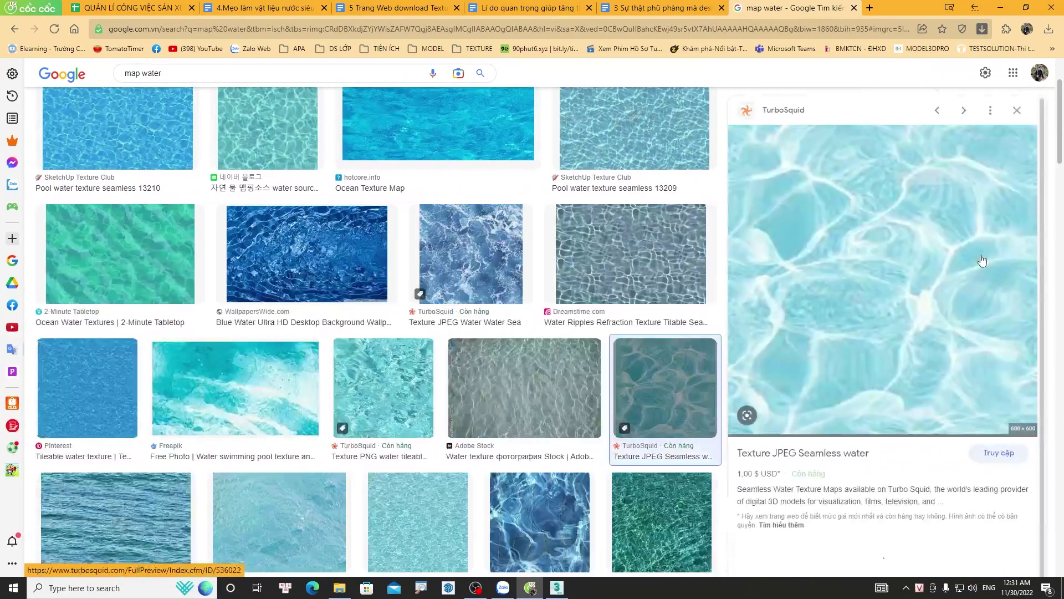
# Browse the remaining related water images for a ripple texture suited to the pool surface
pyautogui.scroll(-8, 373, 257)
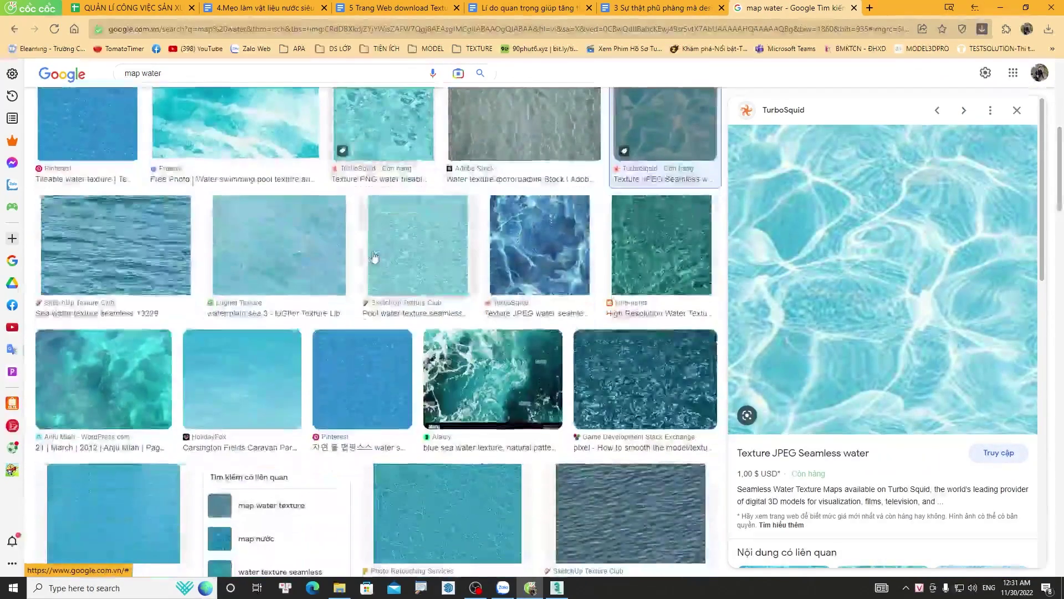
pyautogui.scroll(-4, 369, 254)
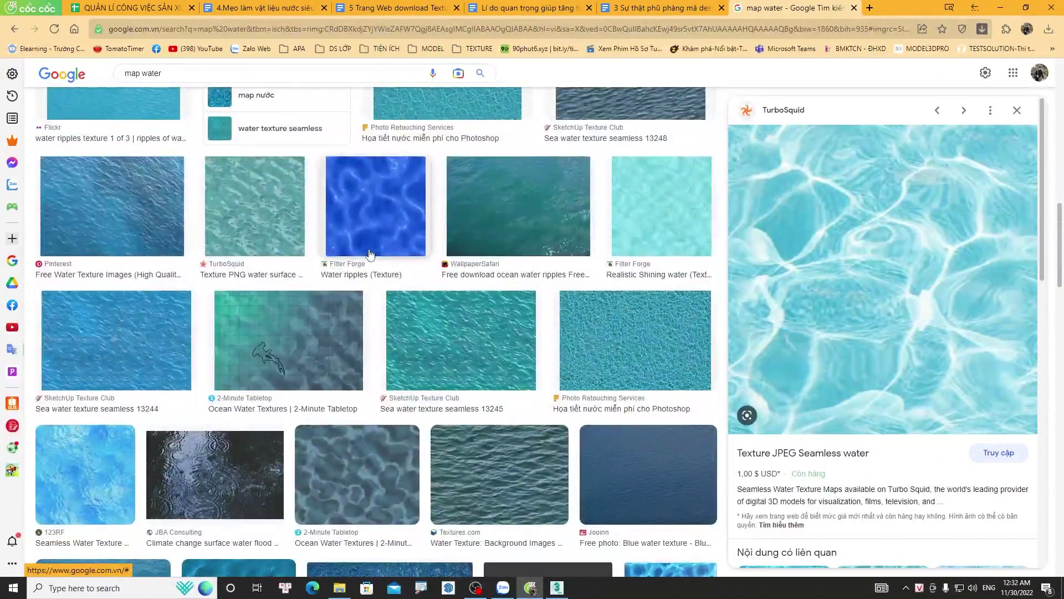
pyautogui.scroll(-4, 364, 252)
pyautogui.scroll(-10, 364, 252)
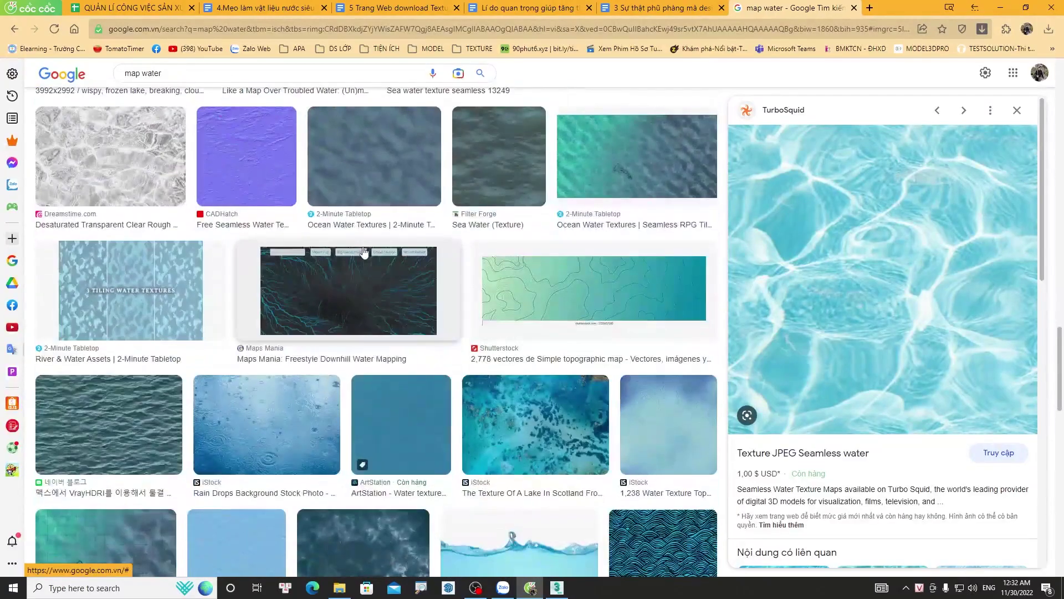
pyautogui.scroll(-5, 364, 253)
pyautogui.scroll(11, 280, 291)
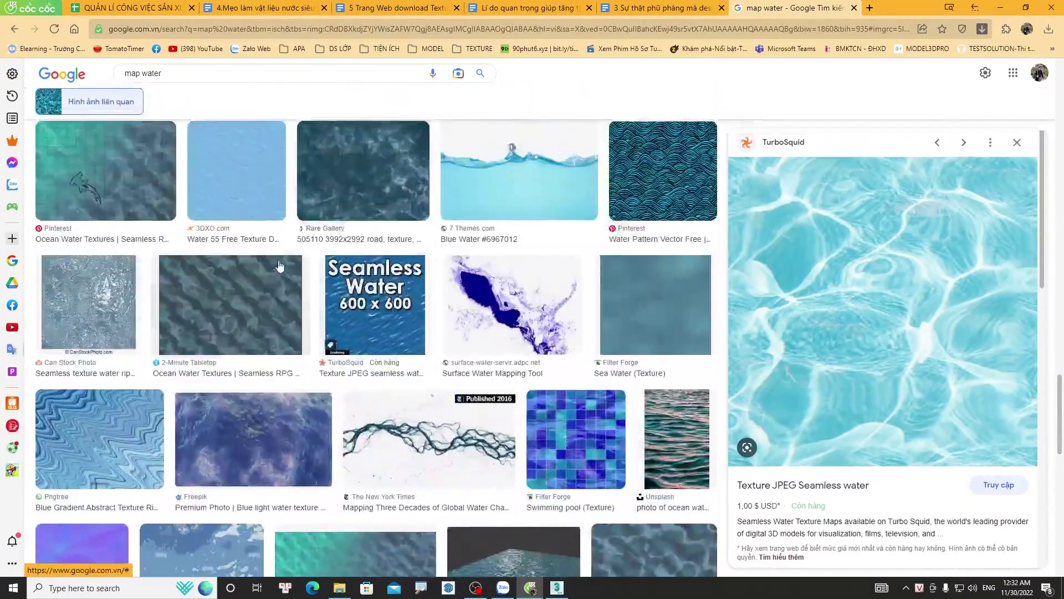
pyautogui.scroll(10, 280, 290)
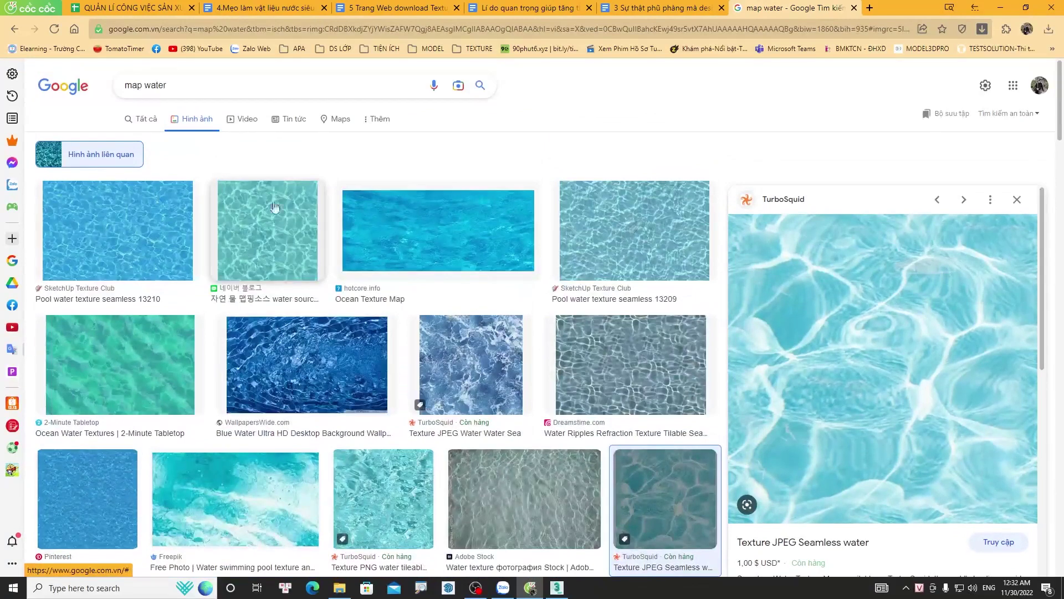
# Search Google Images for "map nước" and open the Kienviet.net image of blue pool water ripples
pyautogui.click(228, 85)
pyautogui.moveTo(228, 84); pyautogui.dragTo(155, 86)
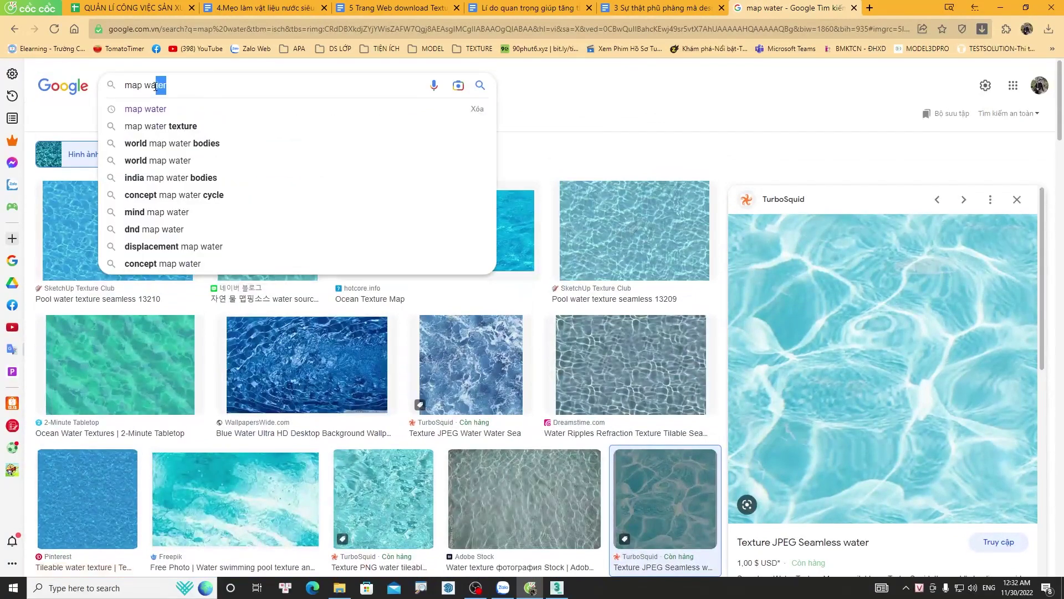
pyautogui.write('nước')
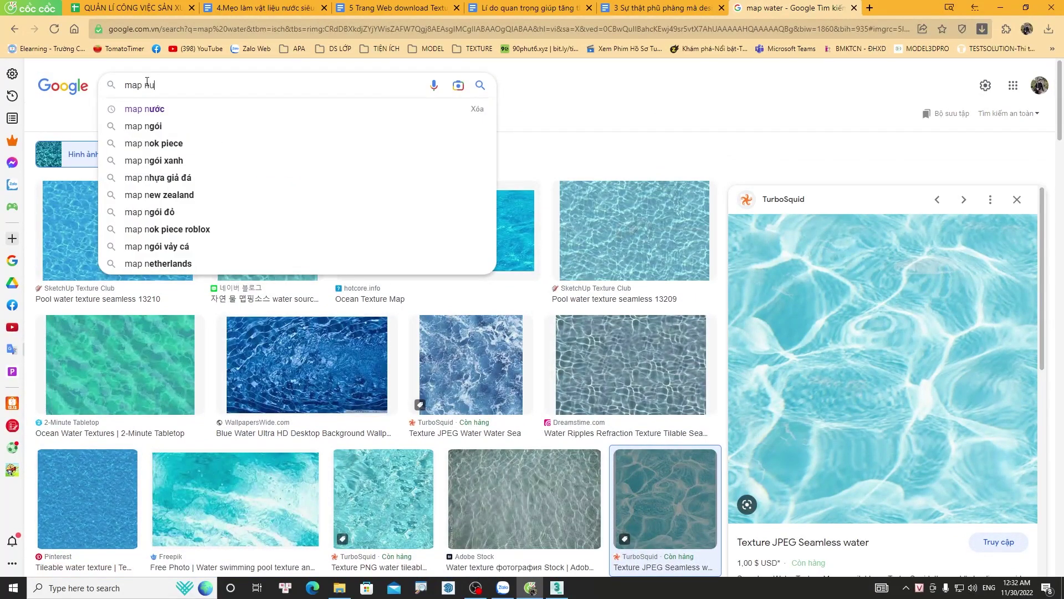
pyautogui.press('Return')
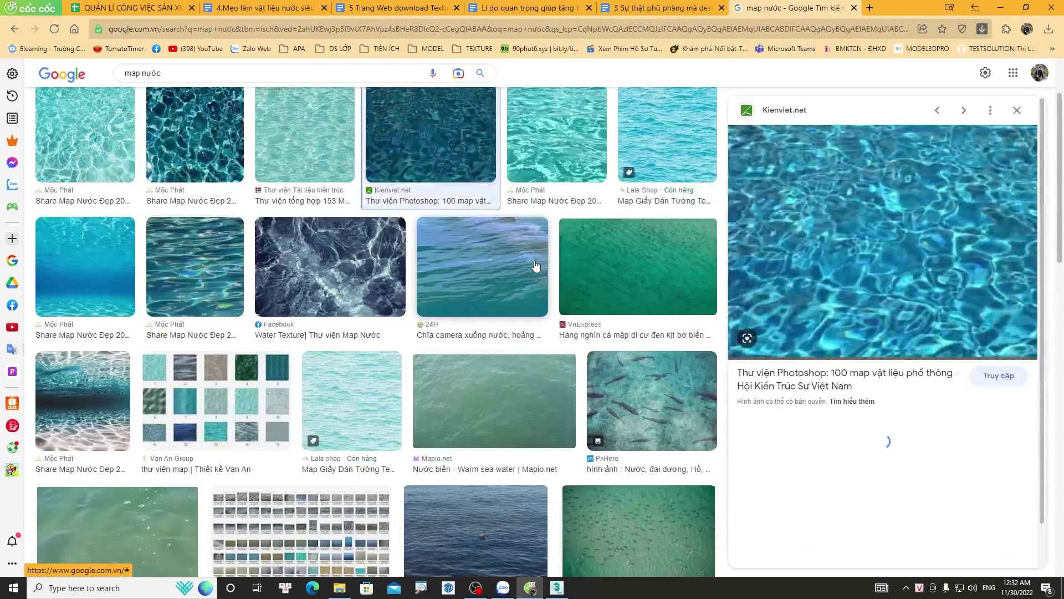
pyautogui.click(478, 230)
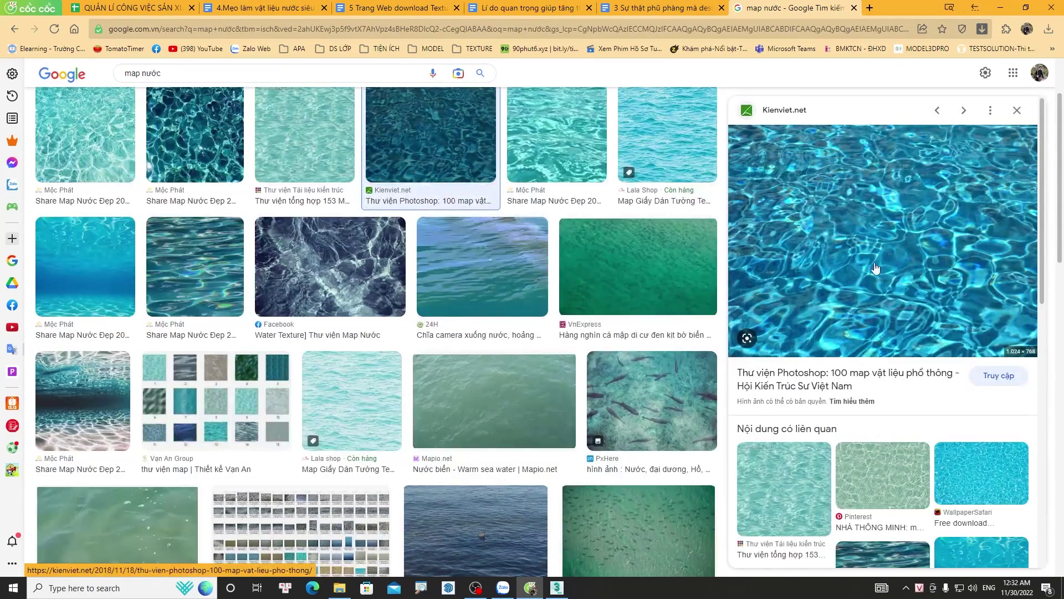
# Save the Kienviet.net water image to the Desktop and load it as a Bitmap node in the 3ds Max Slate Material Editor
pyautogui.rightClick(852, 227)
pyautogui.click(896, 395)
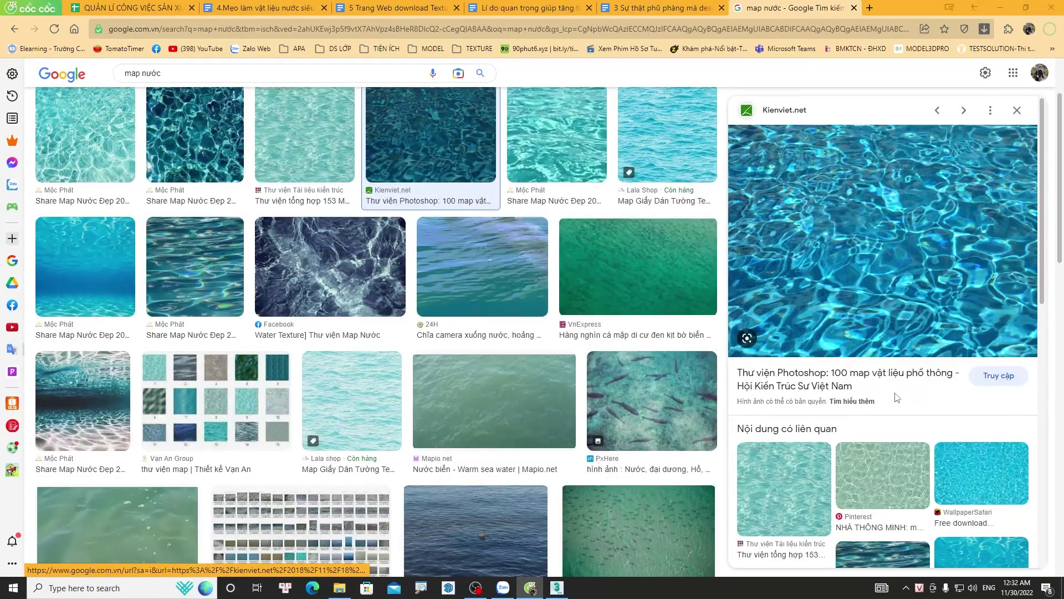
pyautogui.click(435, 280)
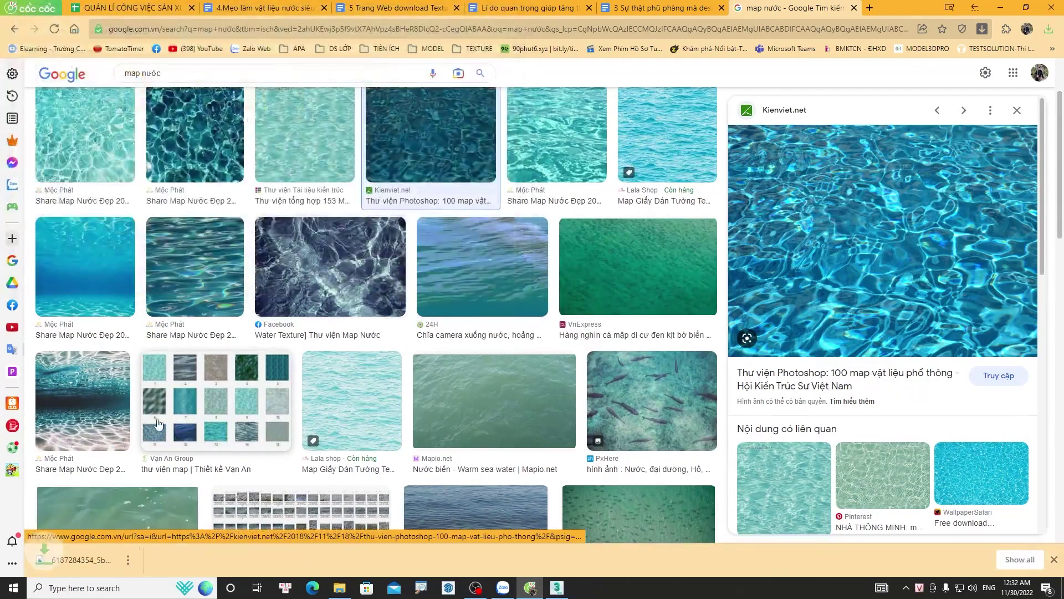
pyautogui.moveTo(83, 560); pyautogui.dragTo(330, 347)
pyautogui.doubleClick(327, 347)
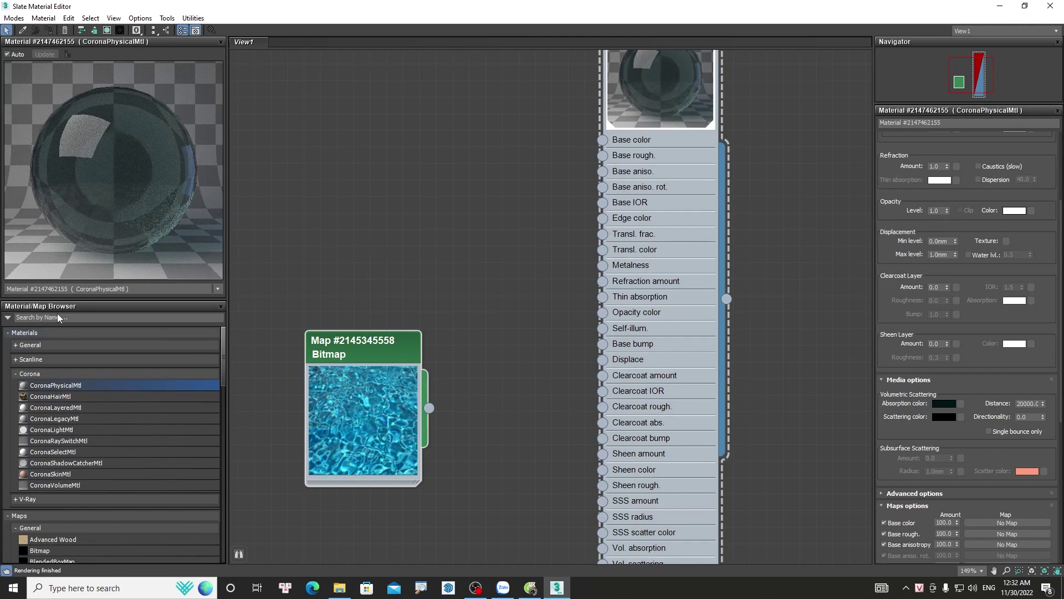
# Add a Color Correction map between the water bitmap and the pool material, connect the bitmap to its input, and enlarge its thumbnail
pyautogui.click(92, 317)
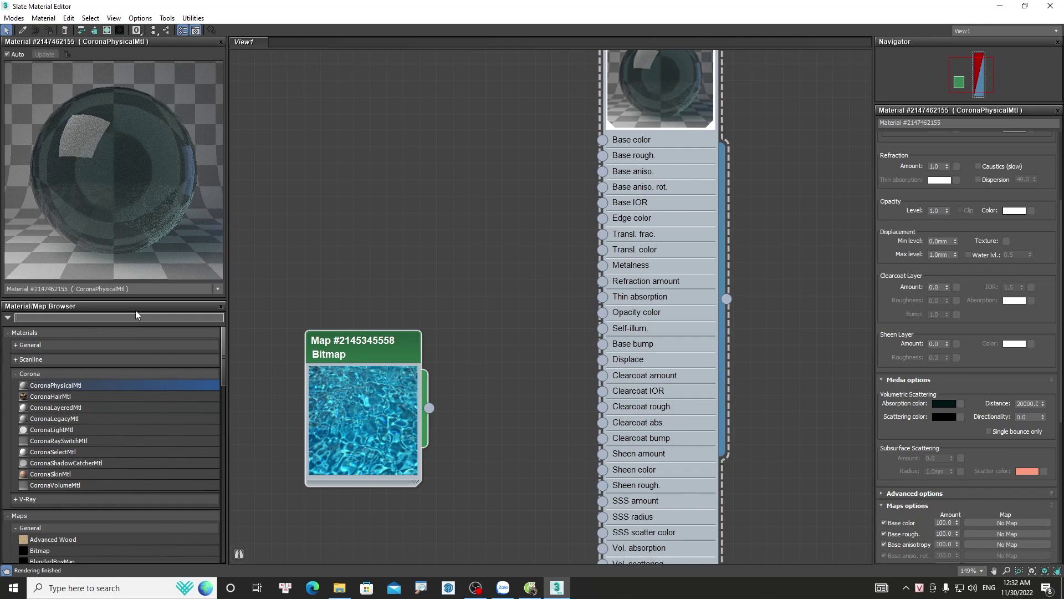
pyautogui.write('color')
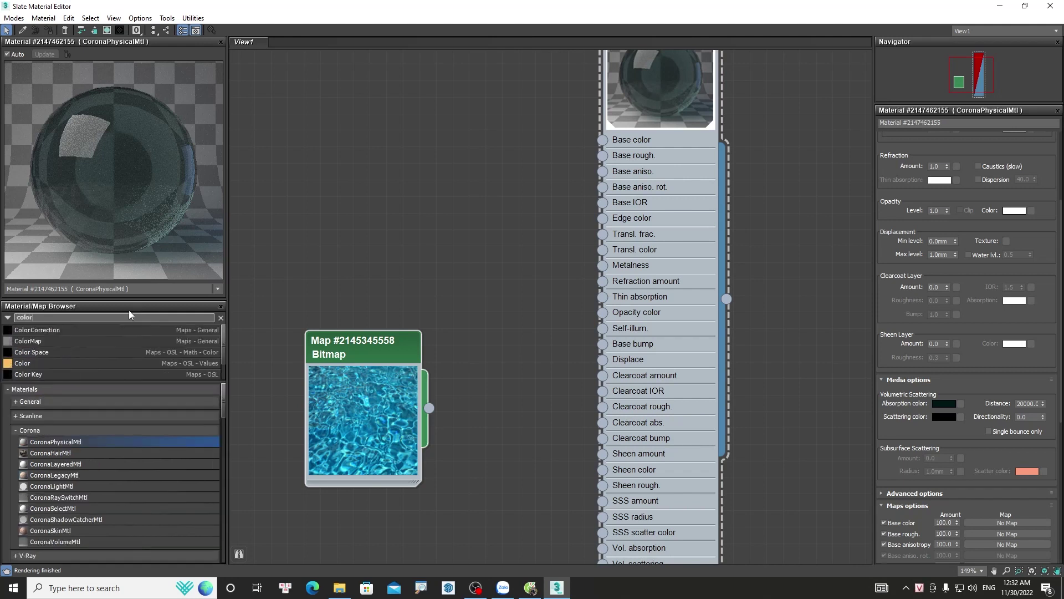
pyautogui.moveTo(443, 377); pyautogui.dragTo(474, 407)
pyautogui.moveTo(355, 346); pyautogui.dragTo(278, 313)
pyautogui.moveTo(345, 374); pyautogui.dragTo(404, 422)
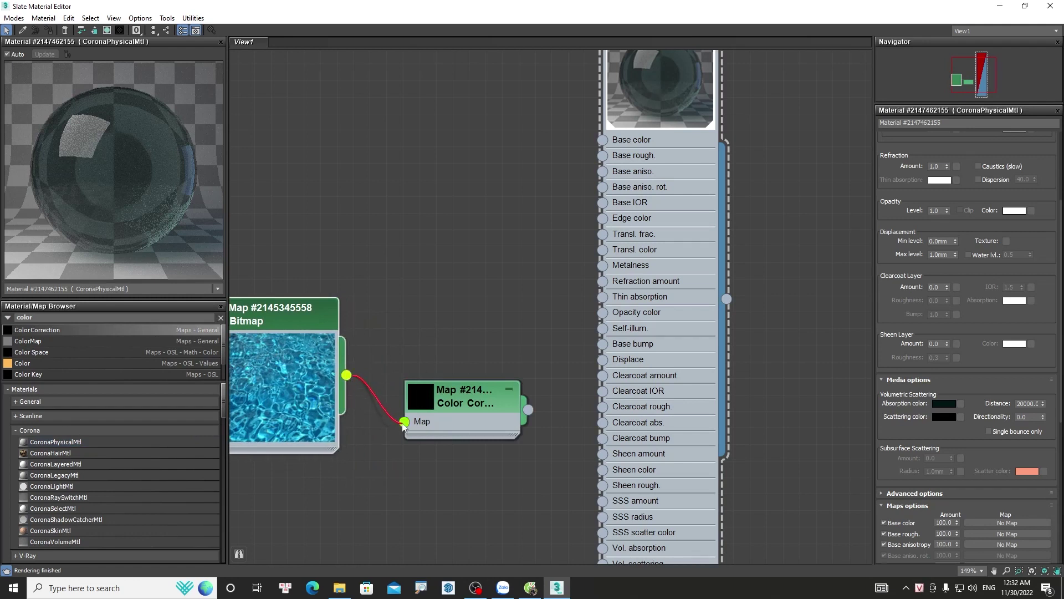
pyautogui.doubleClick(420, 396)
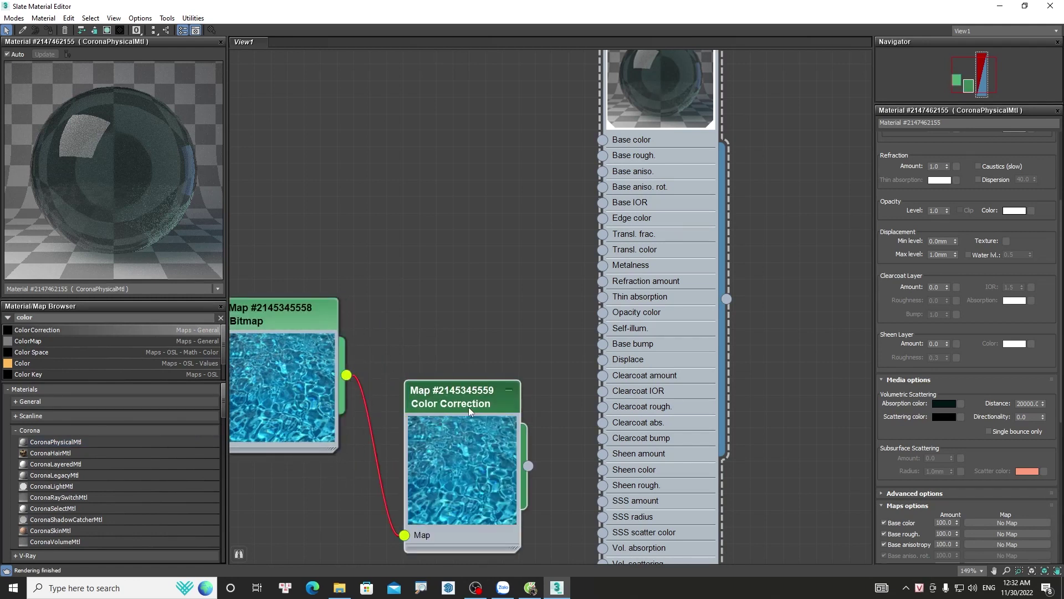
# Set the Color Correction channels to Monochrome and connect the map to the pool material's Base bump
pyautogui.doubleClick(469, 409)
pyautogui.click(913, 191)
pyautogui.moveTo(528, 467); pyautogui.dragTo(603, 342)
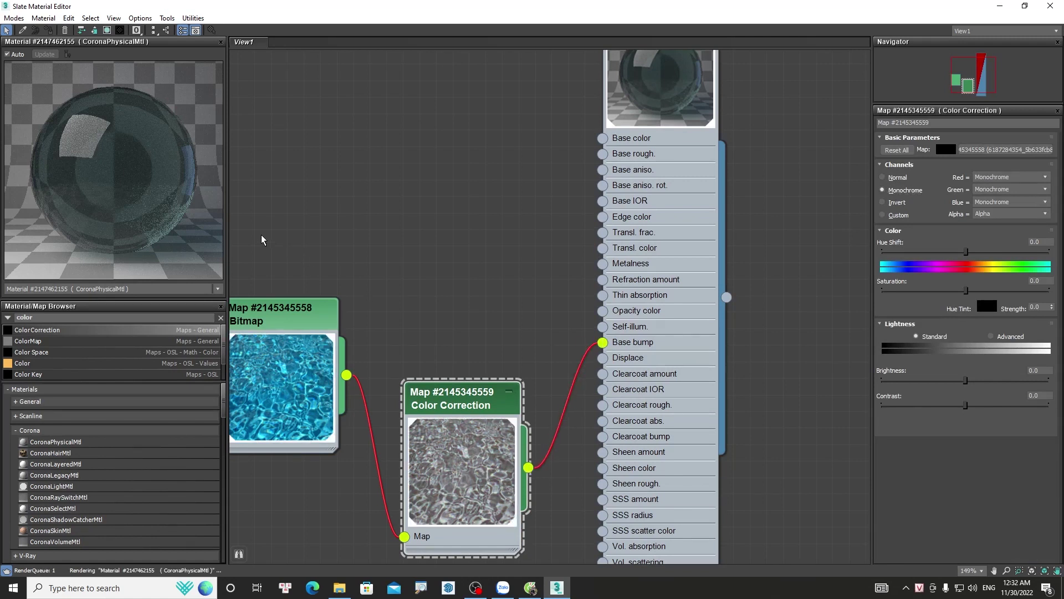
# Enlarge the material preview to examine the bump and open the pool material's parameters
pyautogui.moveTo(227, 222); pyautogui.dragTo(361, 222)
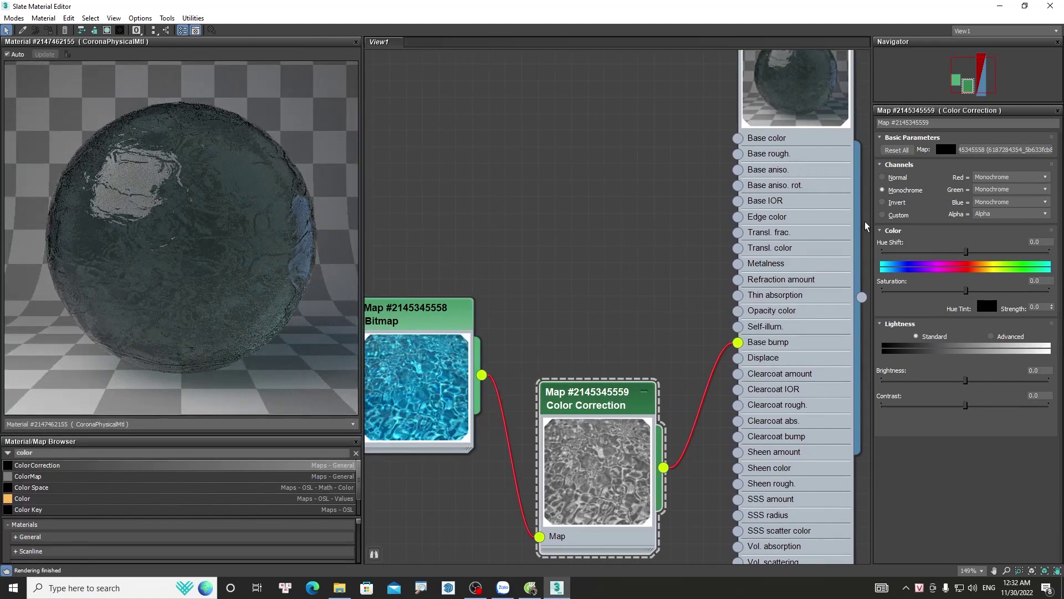
pyautogui.scroll(-2, 768, 117)
pyautogui.doubleClick(737, 98)
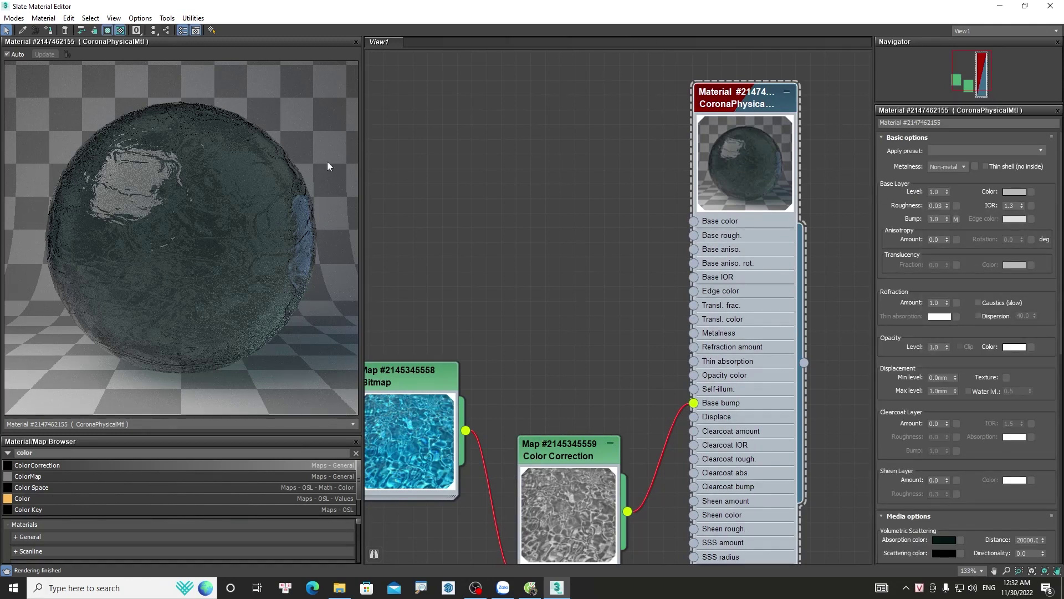
# Turn on viewport display for the Color Correction map and restore the Slate Material Editor to a smaller window over the scene
pyautogui.doubleClick(558, 450)
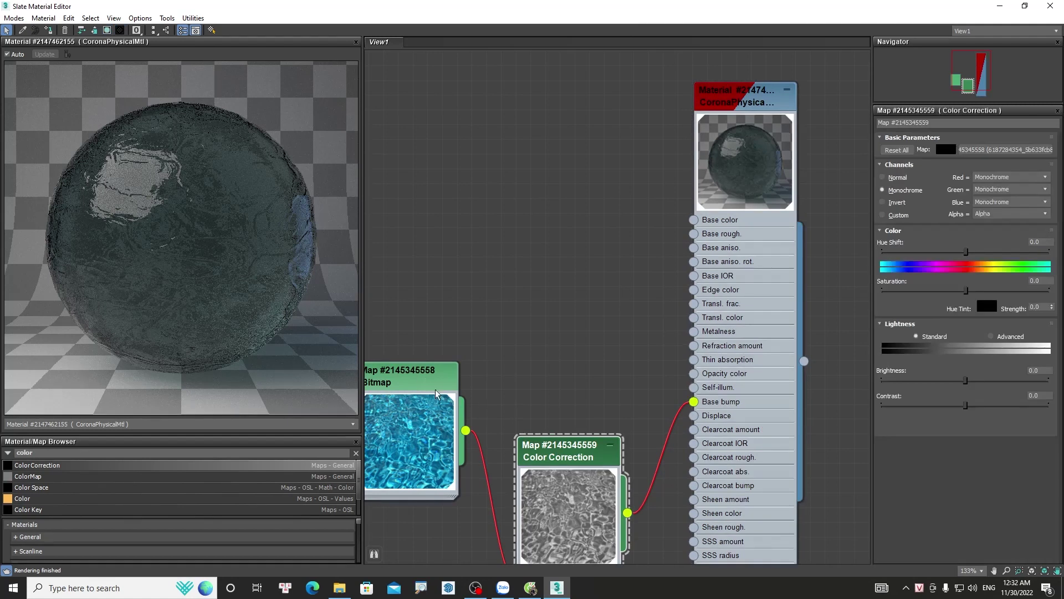
pyautogui.click(109, 30)
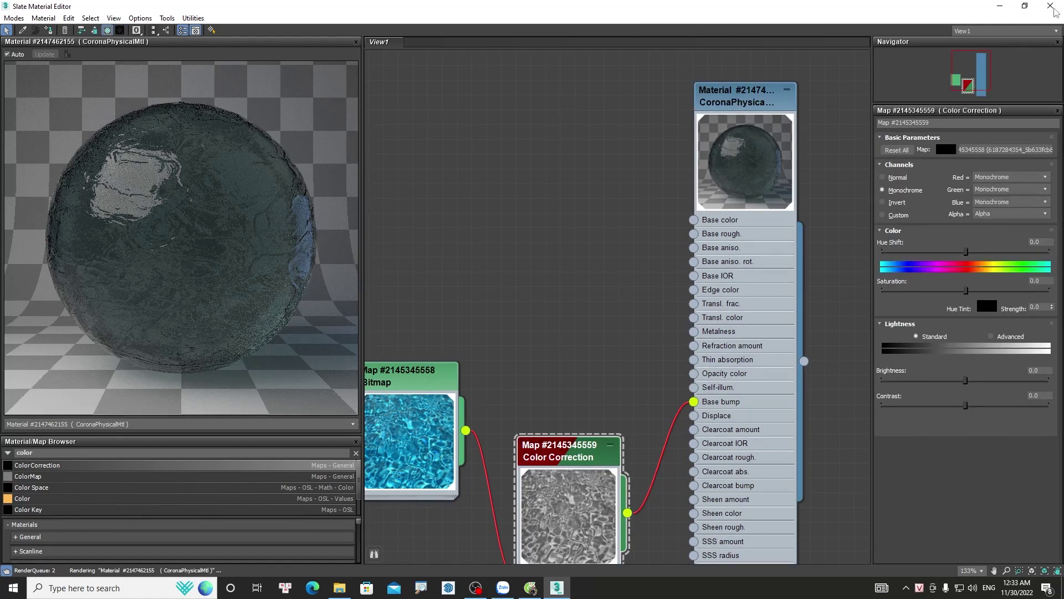
pyautogui.click(1025, 6)
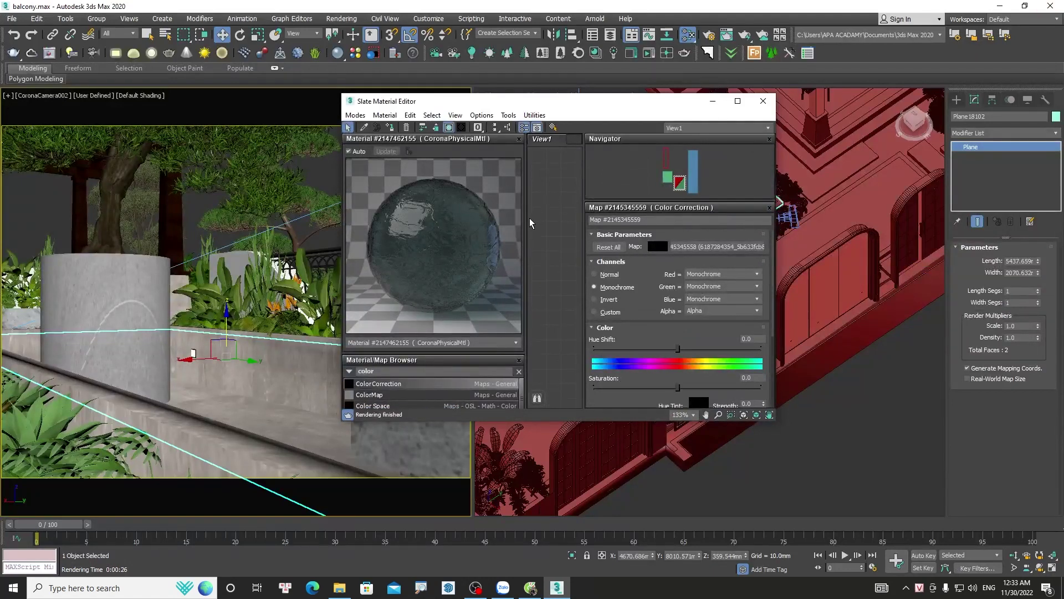
# Narrow the material preview pane, open the water bitmap's parameters, and turn on its display in the viewport
pyautogui.moveTo(530, 218); pyautogui.dragTo(353, 218)
pyautogui.scroll(-3, 517, 289)
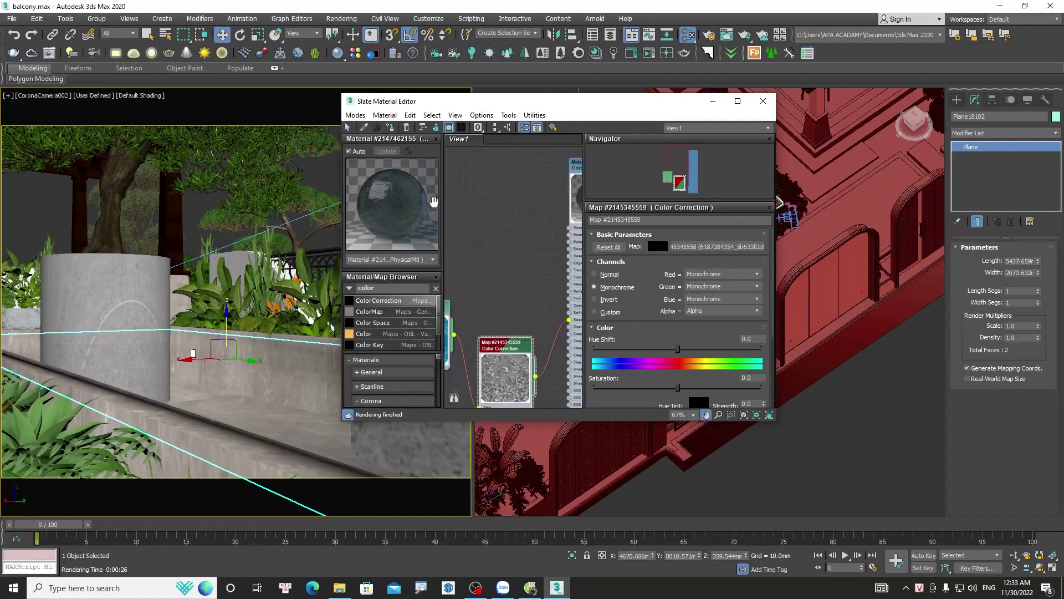
pyautogui.doubleClick(490, 275)
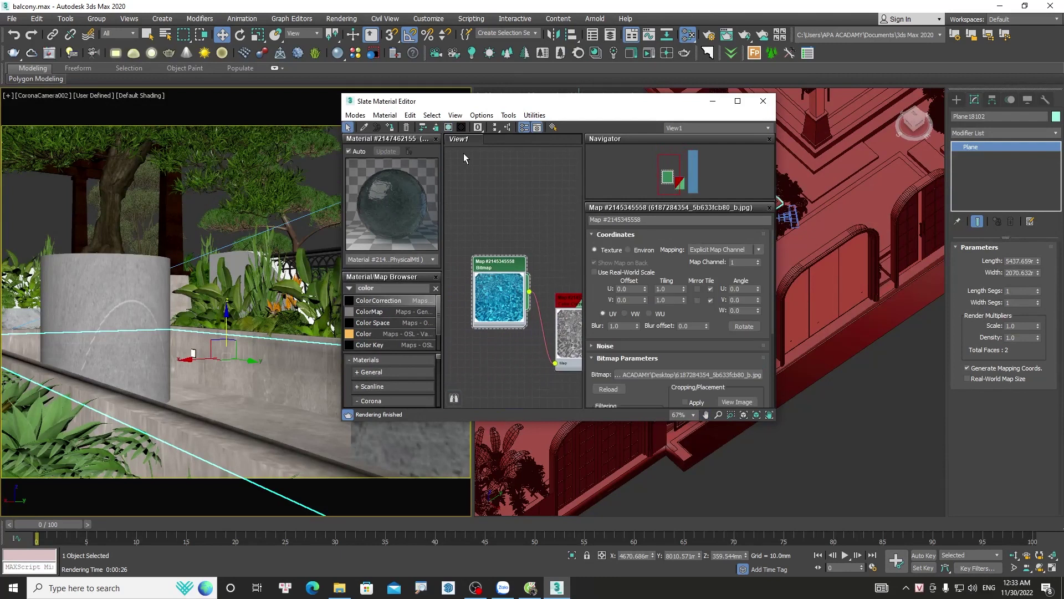
pyautogui.click(450, 127)
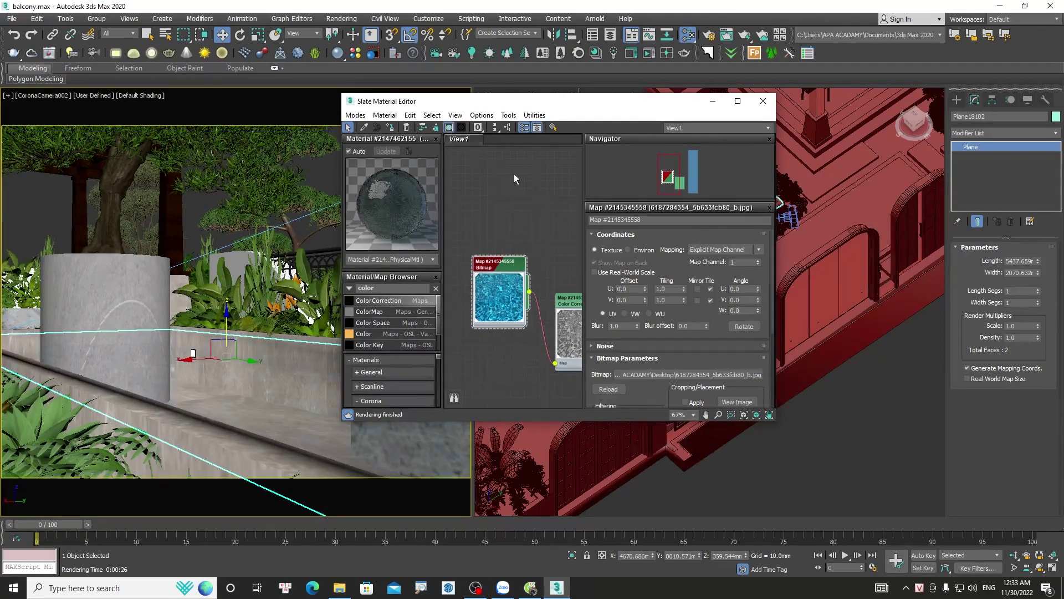
# Re-enable the water bitmap's display in the viewport and move the Slate Material Editor clear of the scene
pyautogui.scroll(-1, 545, 203)
pyautogui.moveTo(546, 202); pyautogui.dragTo(516, 222, button='middle')
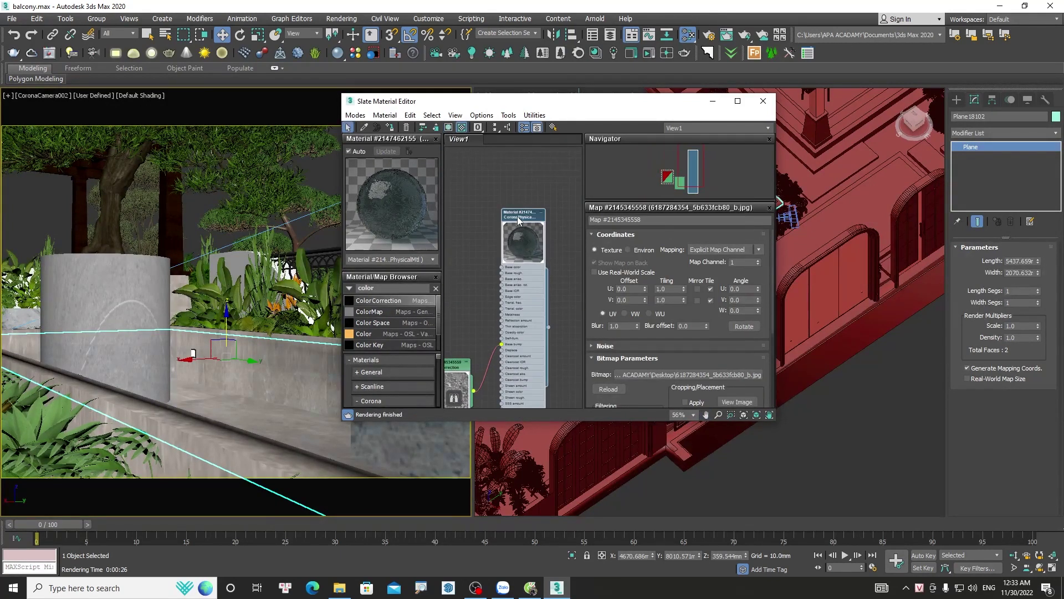
pyautogui.doubleClick(522, 215)
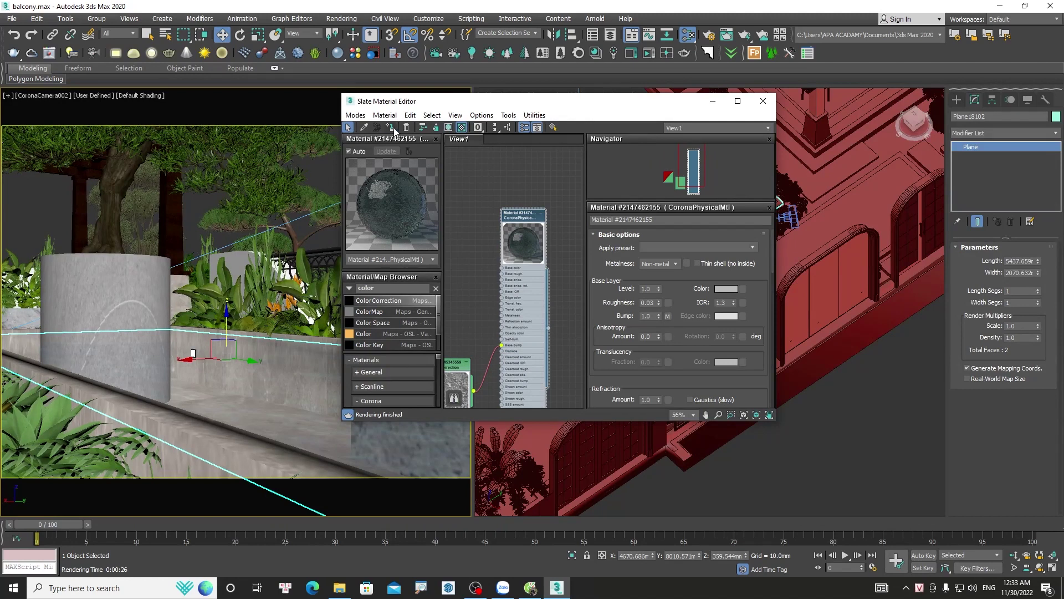
pyautogui.scroll(1, 465, 288)
pyautogui.moveTo(452, 289); pyautogui.dragTo(486, 293, button='middle')
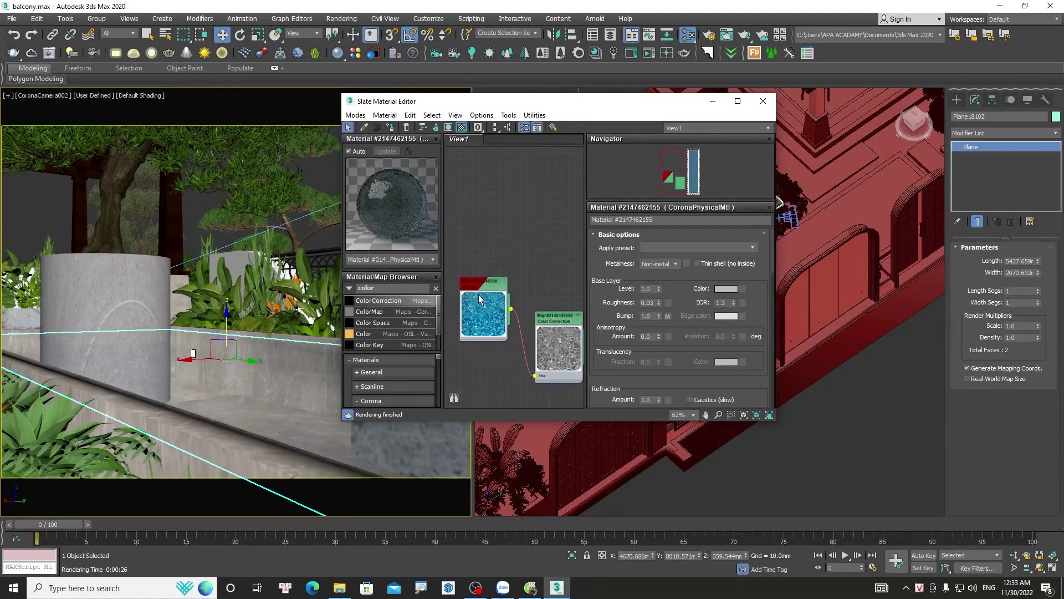
pyautogui.doubleClick(487, 292)
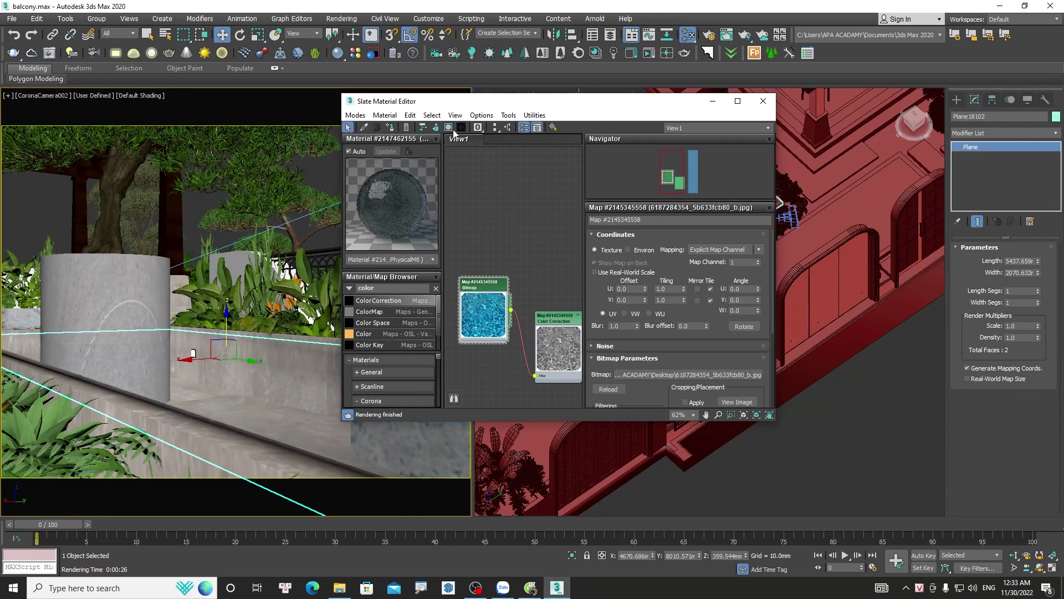
pyautogui.moveTo(596, 101); pyautogui.dragTo(667, 367)
# Switch the orthographic viewport from clay to default shading and hide everything except the pool water plane
pyautogui.scroll(3, 667, 283)
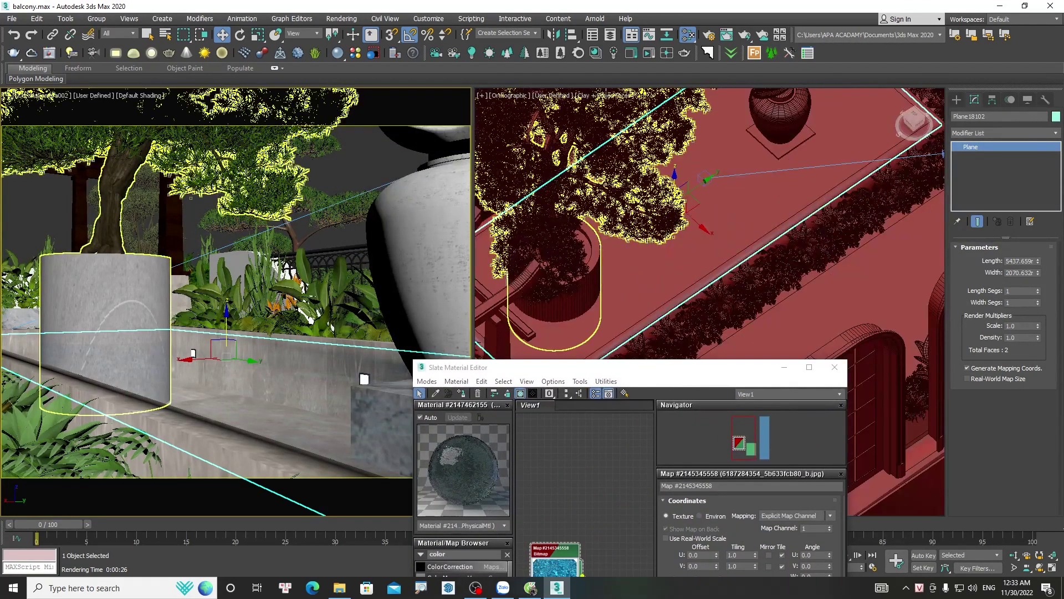
pyautogui.click(603, 95)
pyautogui.click(652, 107)
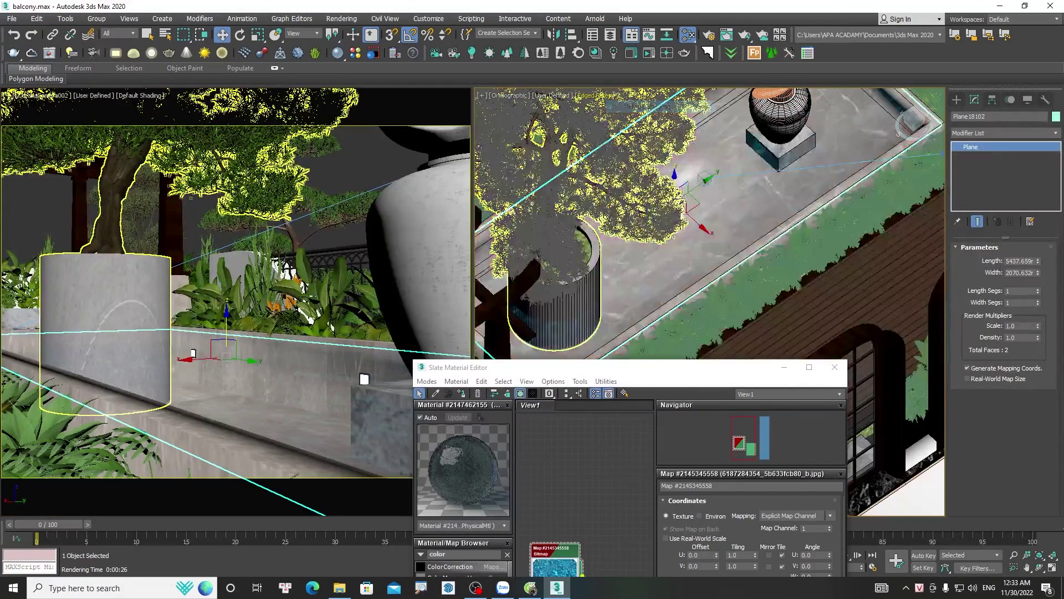
pyautogui.scroll(3, 715, 210)
pyautogui.rightClick(720, 209)
pyautogui.click(741, 192)
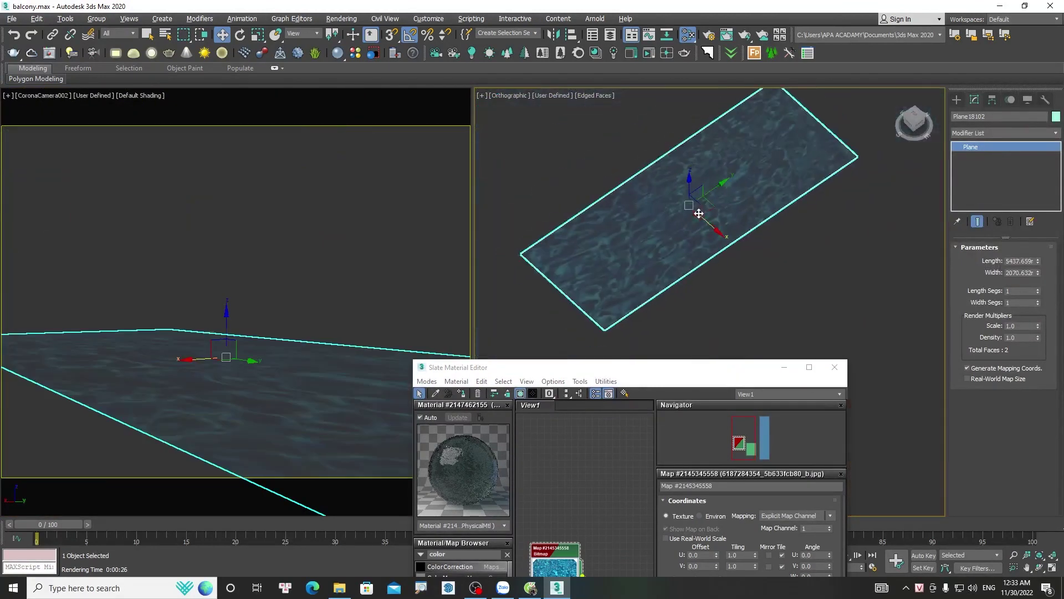
pyautogui.keyDown('alt'); pyautogui.moveTo(697, 210); pyautogui.dragTo(731, 228, button='middle'); pyautogui.keyUp('alt')
# Close the Slate Material Editor and add a UVW Map modifier with Planar mapping to the water plane
pyautogui.click(834, 367)
pyautogui.click(976, 133)
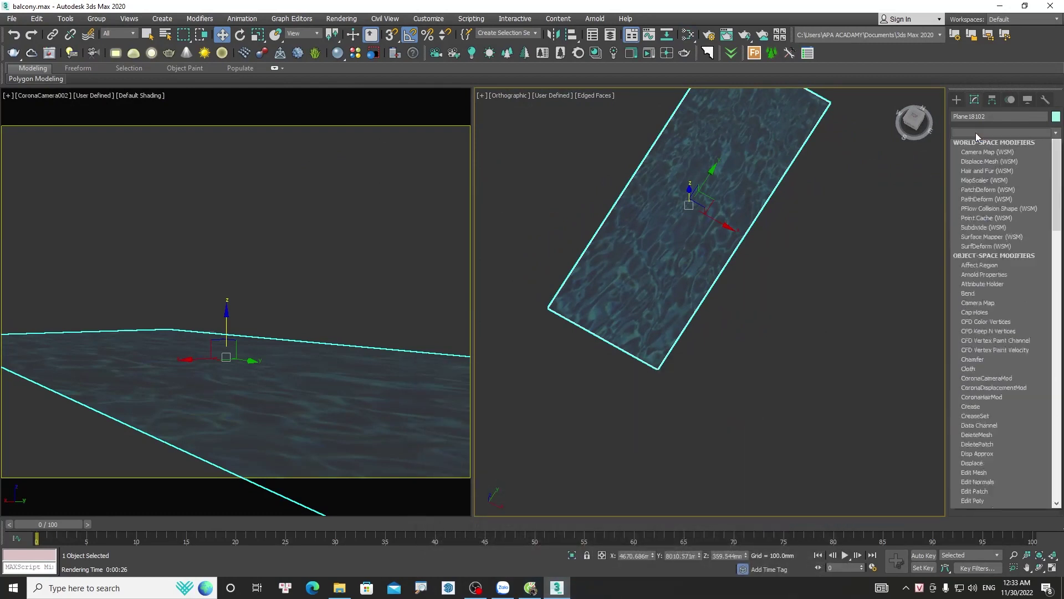
pyautogui.scroll(-10, 992, 332)
pyautogui.click(966, 460)
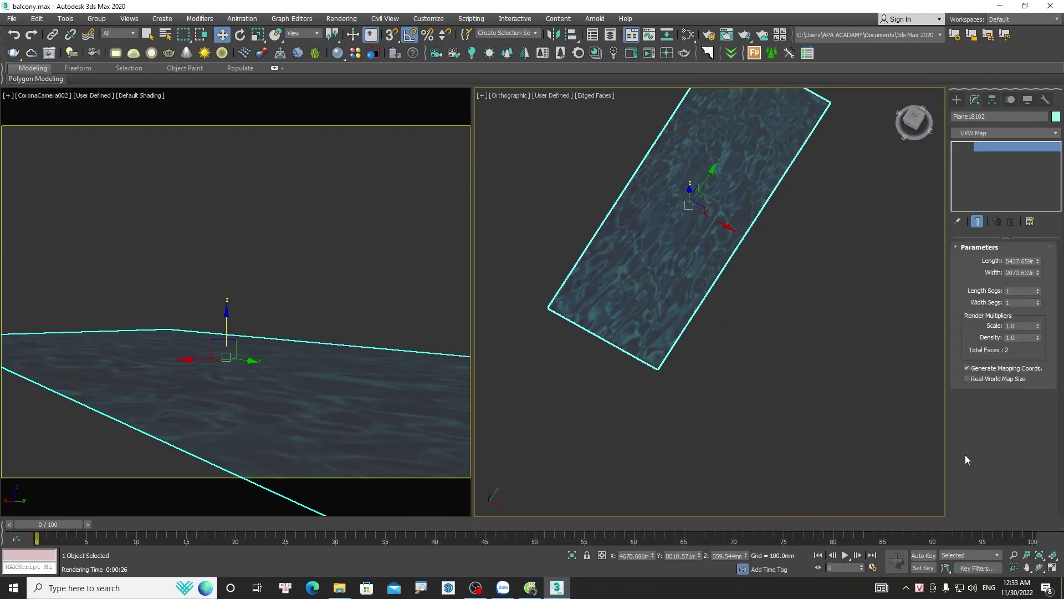
pyautogui.click(992, 311)
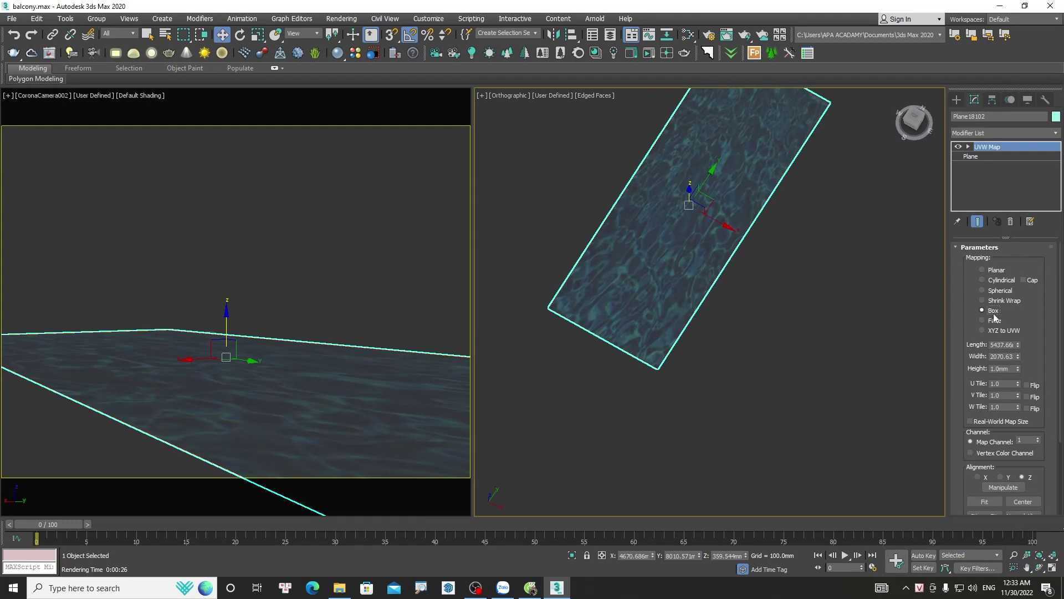
pyautogui.click(994, 270)
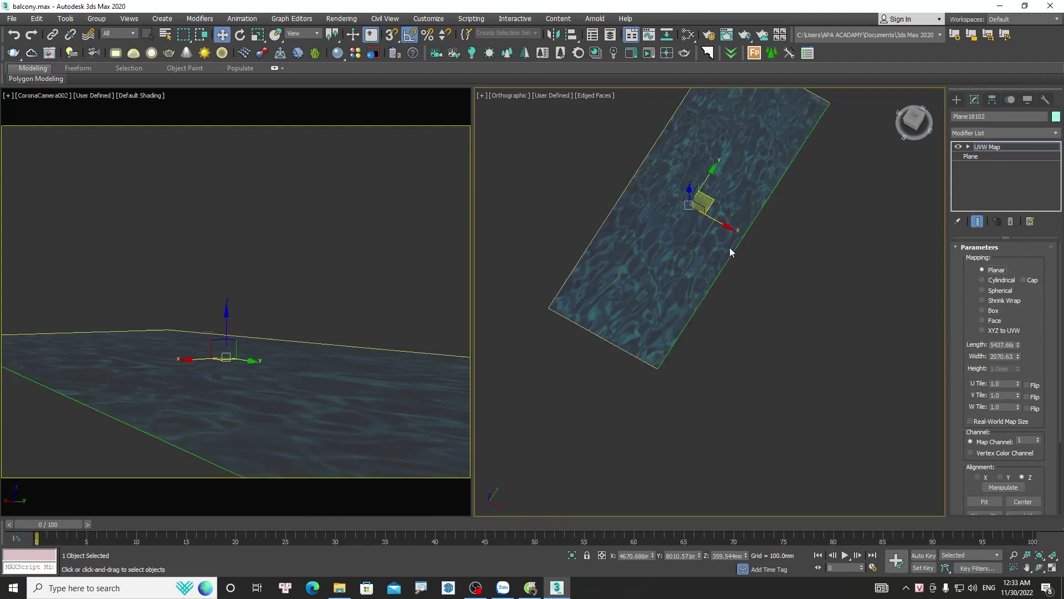
# Scale up the UVW Map gizmo to enlarge the ripple pattern on the water plane, and unhide all objects
pyautogui.press('r')
pyautogui.moveTo(660, 260); pyautogui.dragTo(684, 172)
pyautogui.rightClick(584, 192)
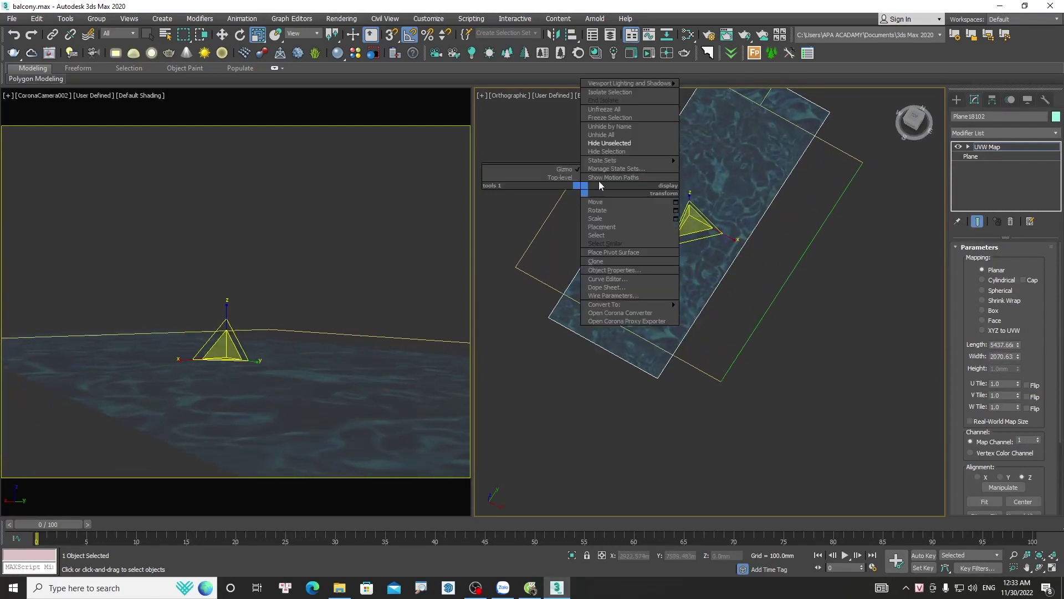
pyautogui.click(665, 146)
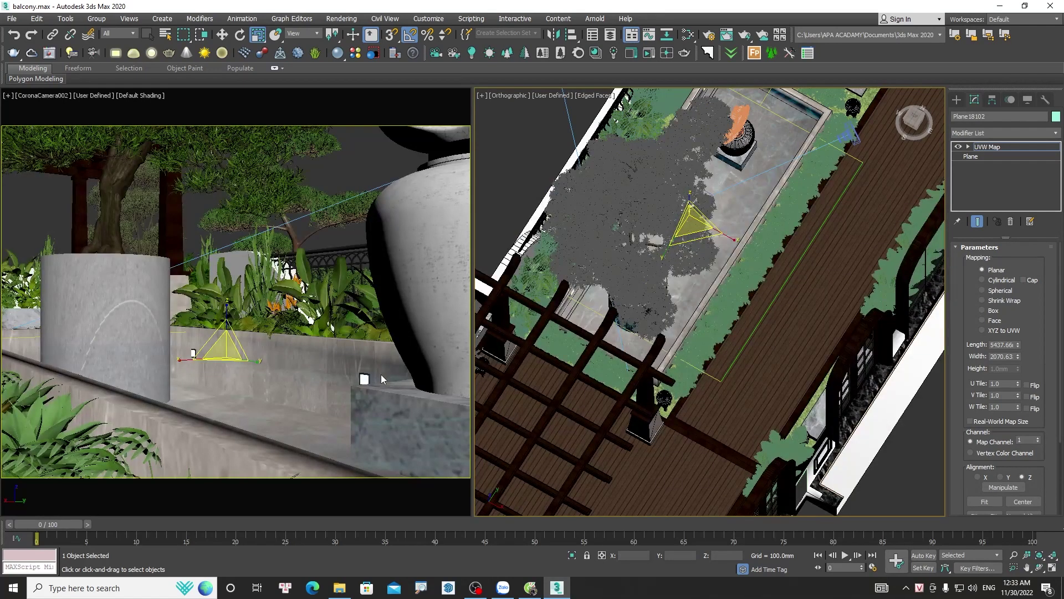
# Render the camera view's pool region, examine the water ripples up close, and stop and close the render
pyautogui.hotkey('shift', 'q')
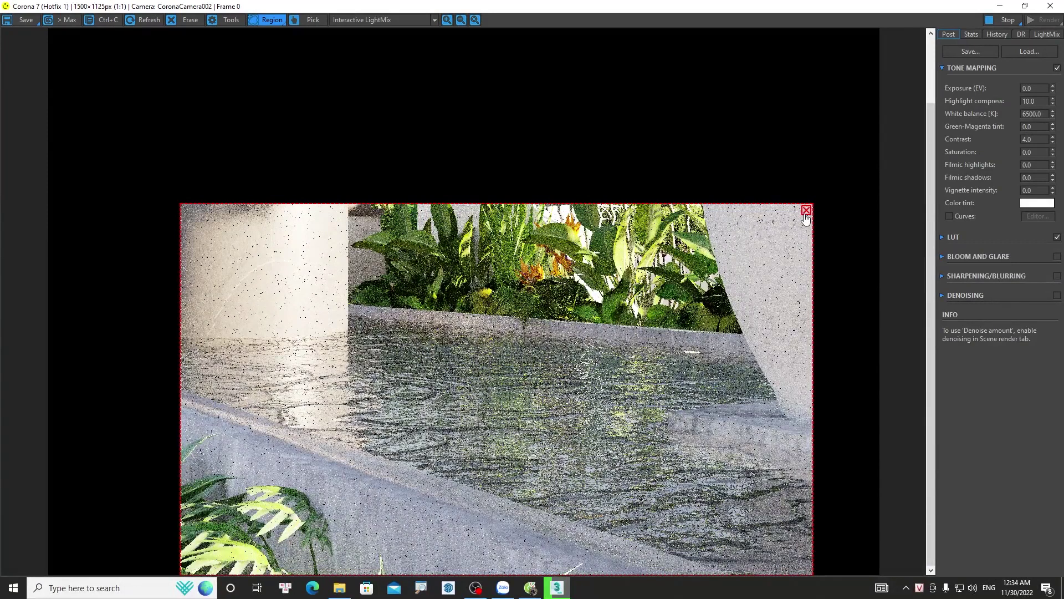
pyautogui.scroll(1, 579, 485)
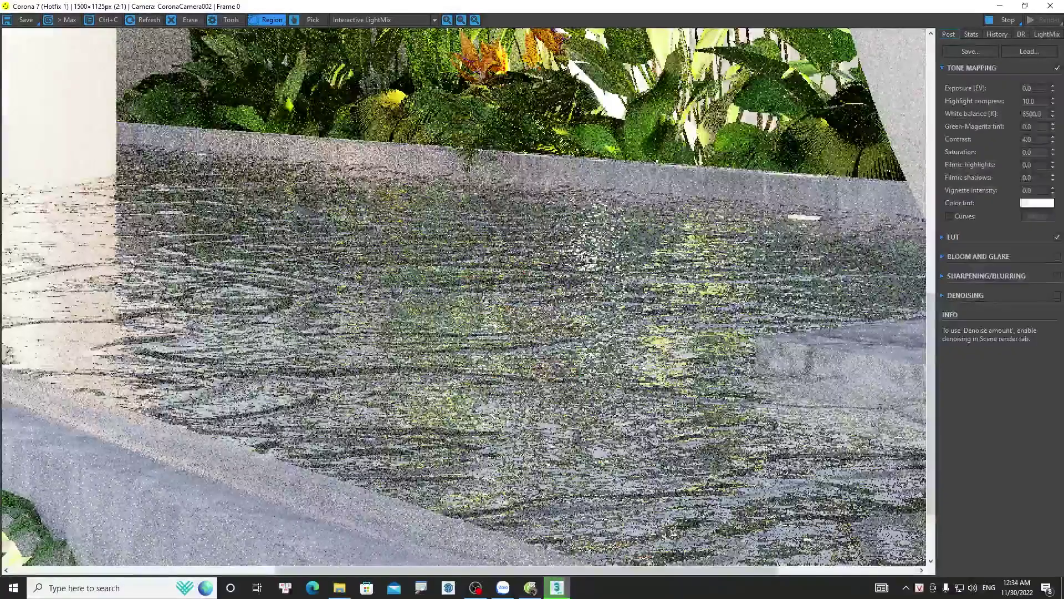
pyautogui.scroll(1, 226, 321)
pyautogui.scroll(-2, 313, 308)
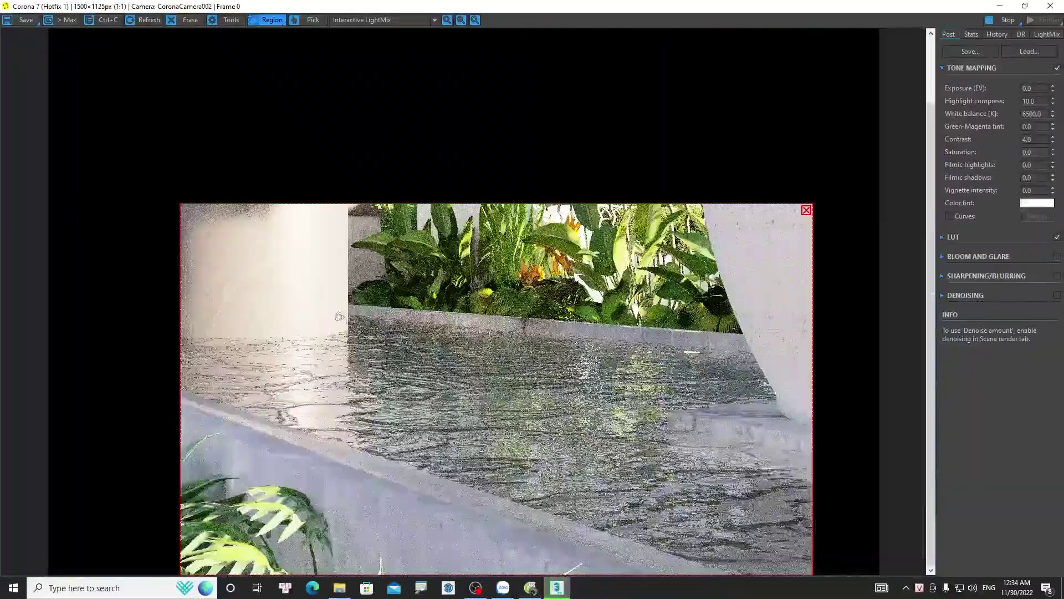
pyautogui.scroll(1, 668, 481)
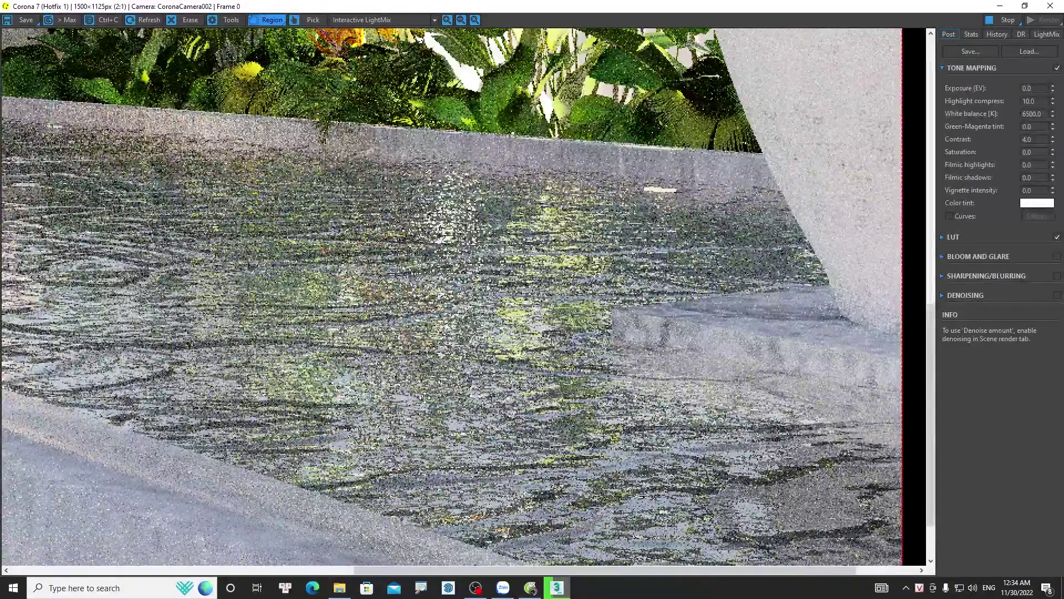
pyautogui.scroll(-1, 424, 397)
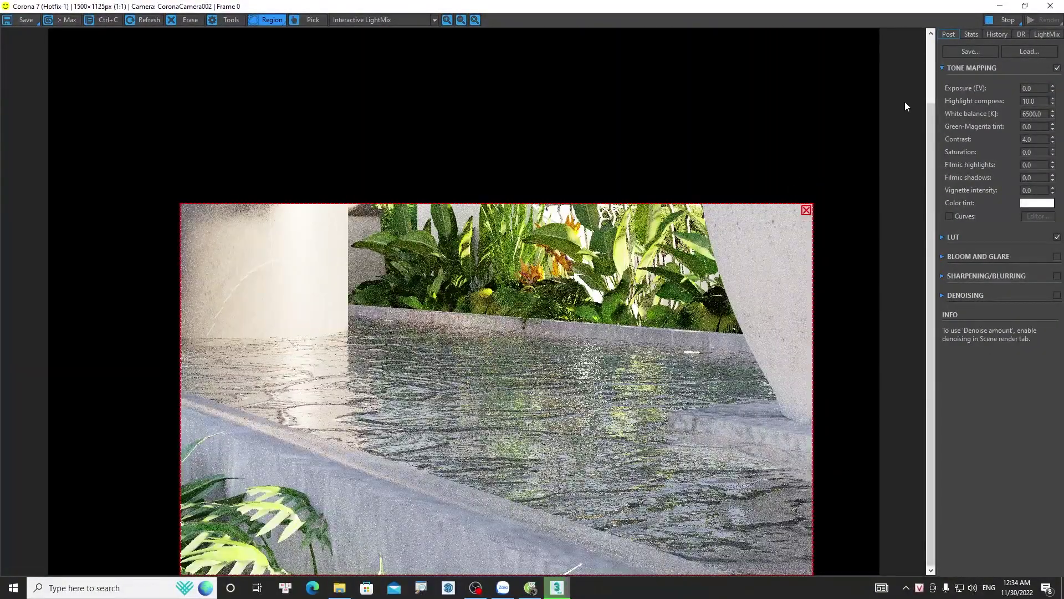
pyautogui.click(1003, 20)
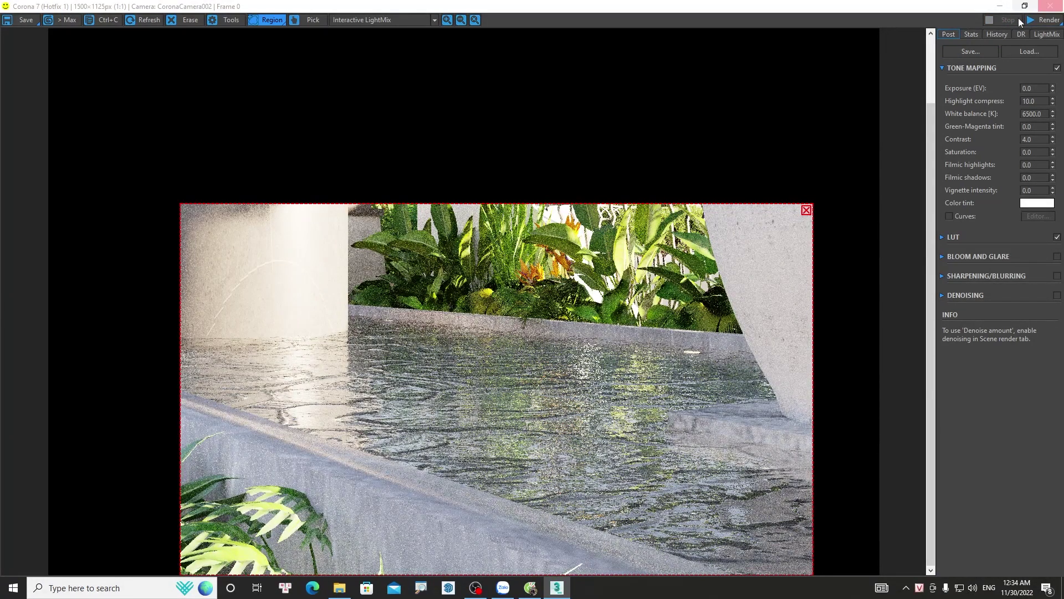
pyautogui.scroll(2, 424, 393)
pyautogui.scroll(-2, 424, 393)
pyautogui.click(1050, 6)
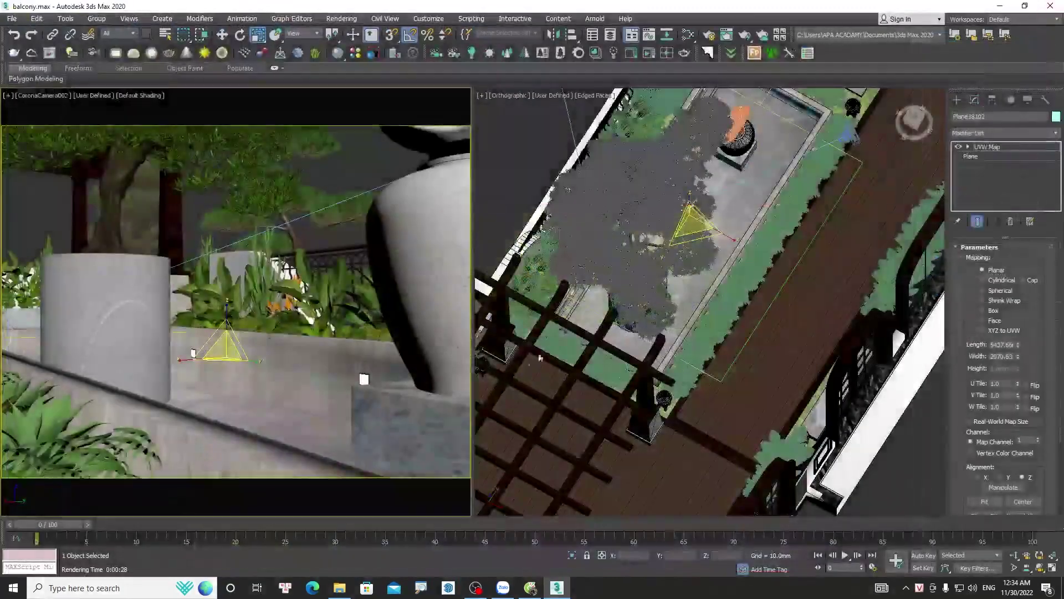
# Set the pool material's base layer Bump to 0.3 and close the Slate Material Editor
pyautogui.scroll(3, 706, 239)
pyautogui.keyDown('alt'); pyautogui.moveTo(676, 228); pyautogui.dragTo(664, 188, button='middle'); pyautogui.keyUp('alt')
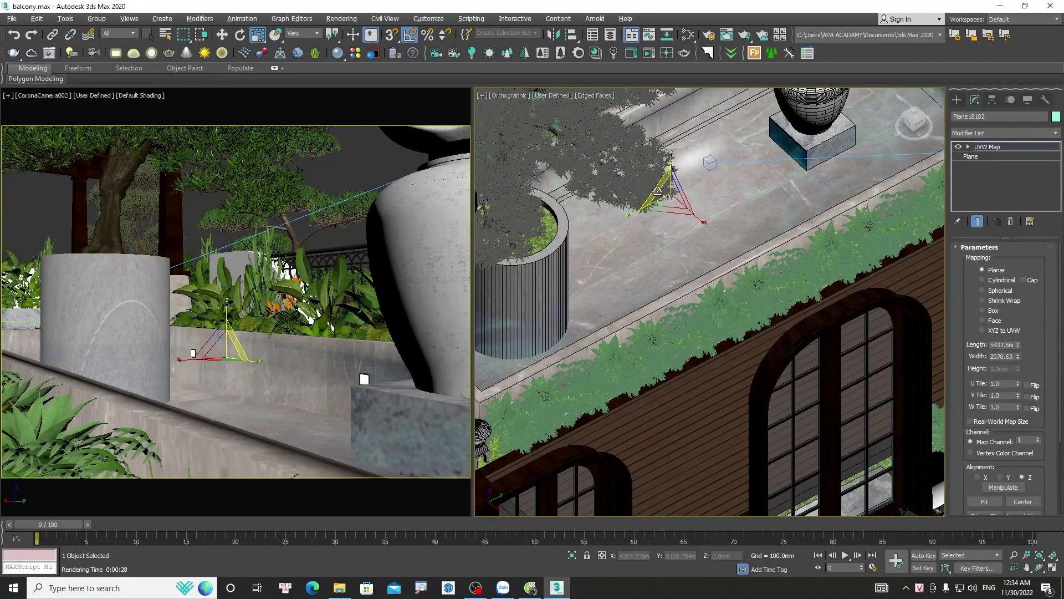
pyautogui.press('m')
pyautogui.moveTo(693, 369); pyautogui.dragTo(677, 204)
pyautogui.moveTo(610, 344); pyautogui.dragTo(524, 318, button='middle')
pyautogui.doubleClick(540, 313)
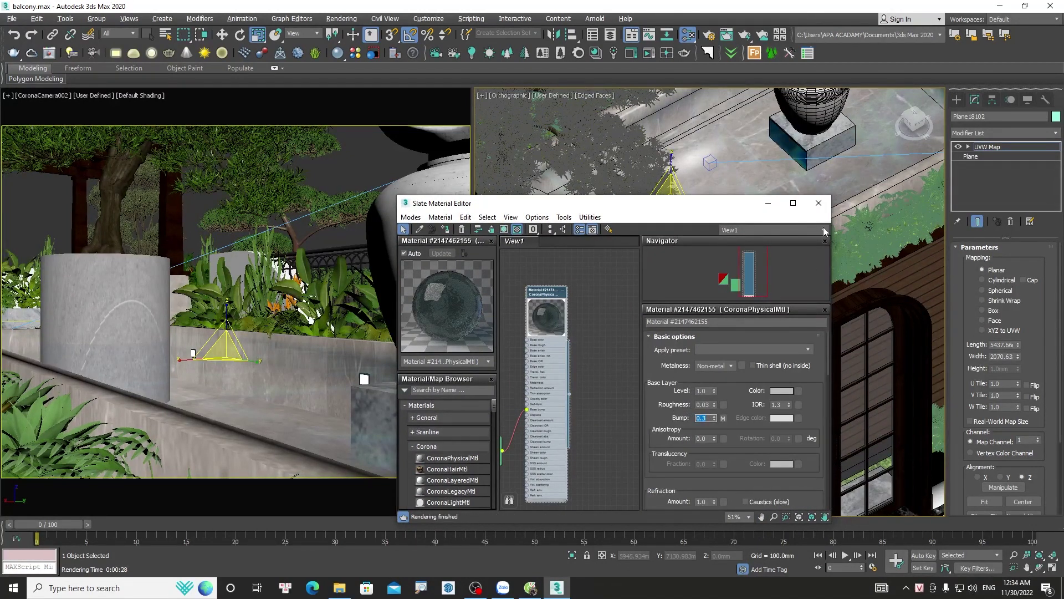
pyautogui.click(818, 203)
# Render the pool region again and examine the softened ripples and reflections at different magnifications
pyautogui.hotkey('shift', 'q')
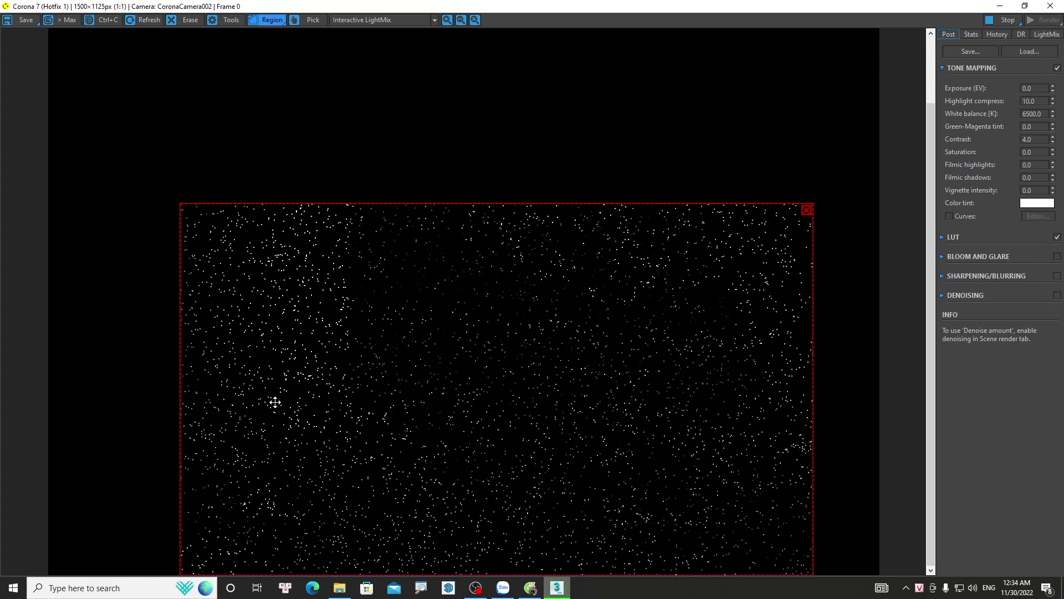
pyautogui.scroll(-2, 462, 386)
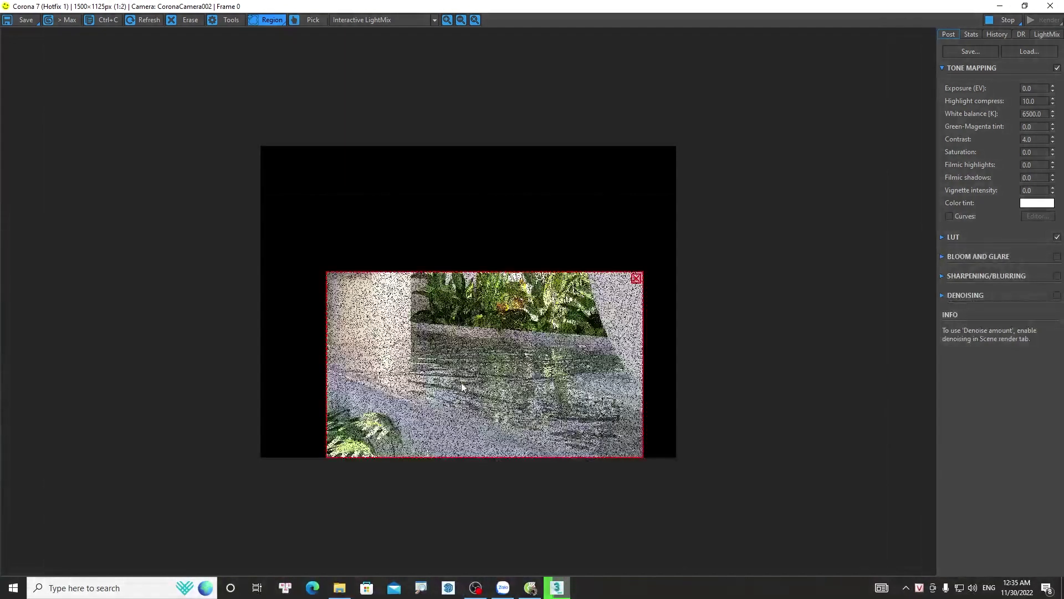
pyautogui.scroll(4, 471, 383)
pyautogui.scroll(-4, 493, 372)
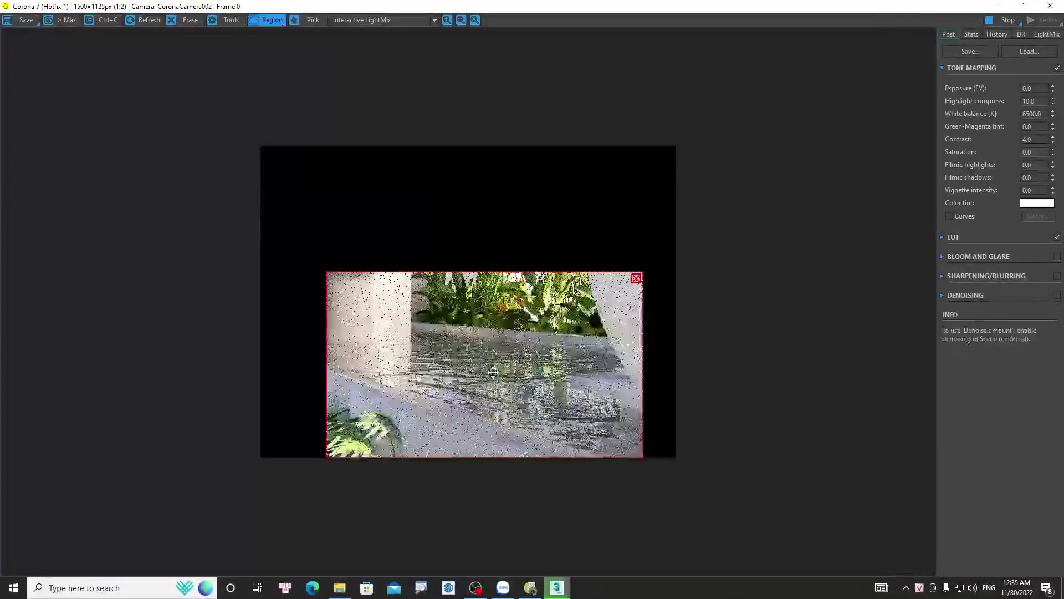
pyautogui.scroll(2, 493, 371)
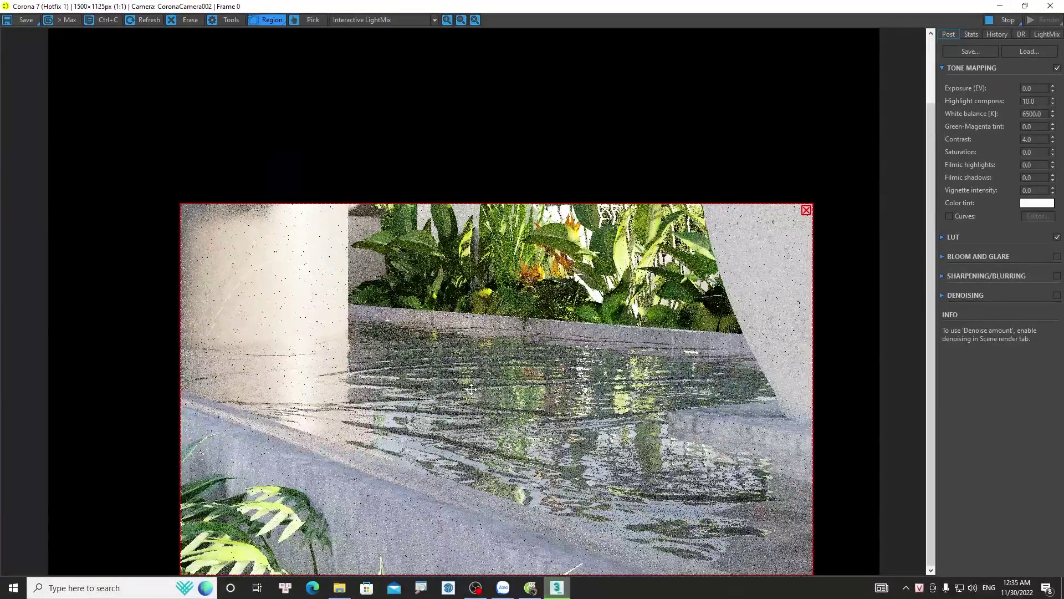
pyautogui.scroll(-2, 469, 387)
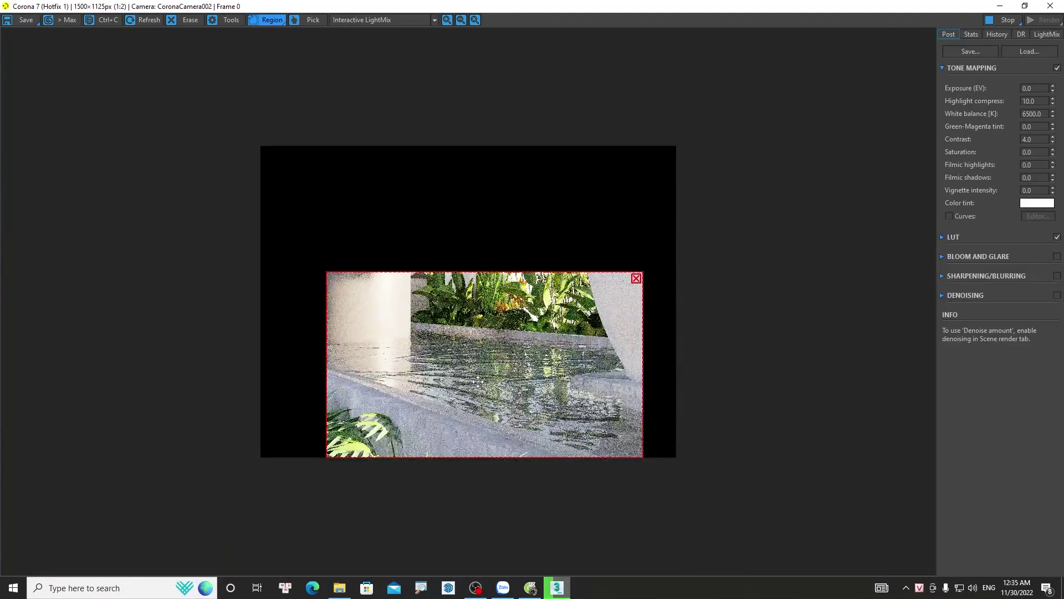
# Clear the render region to render the full frame, examine the water, and stop and close the render
pyautogui.click(636, 279)
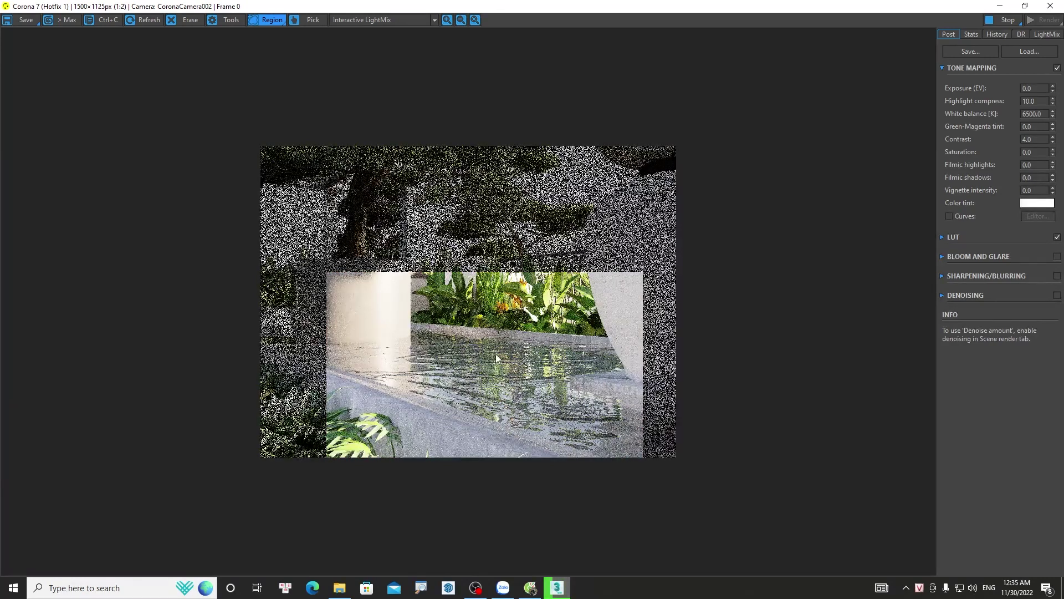
pyautogui.scroll(1, 497, 348)
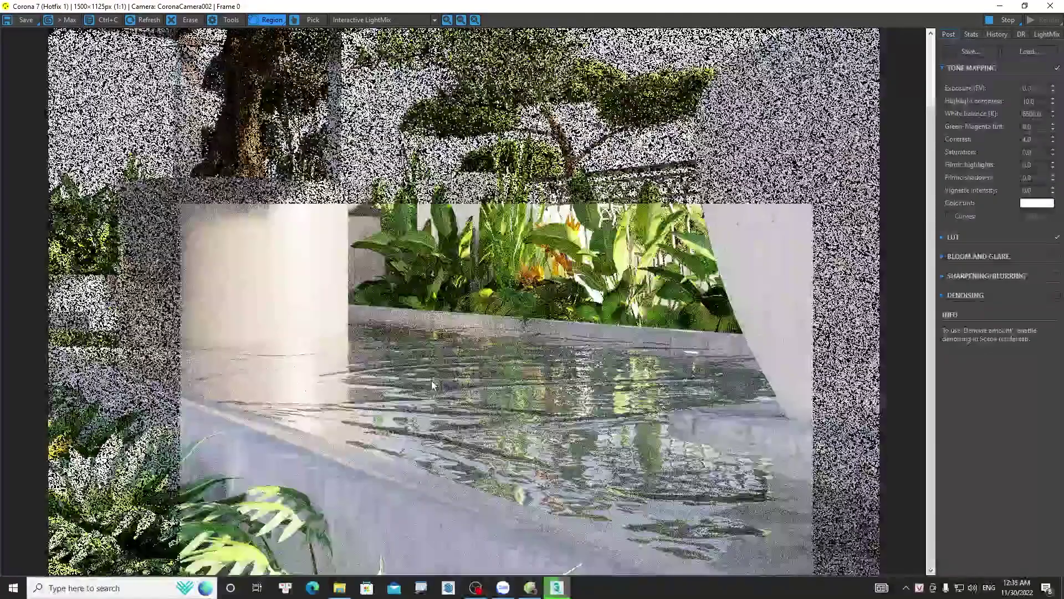
pyautogui.scroll(-1, 432, 383)
pyautogui.scroll(1, 432, 384)
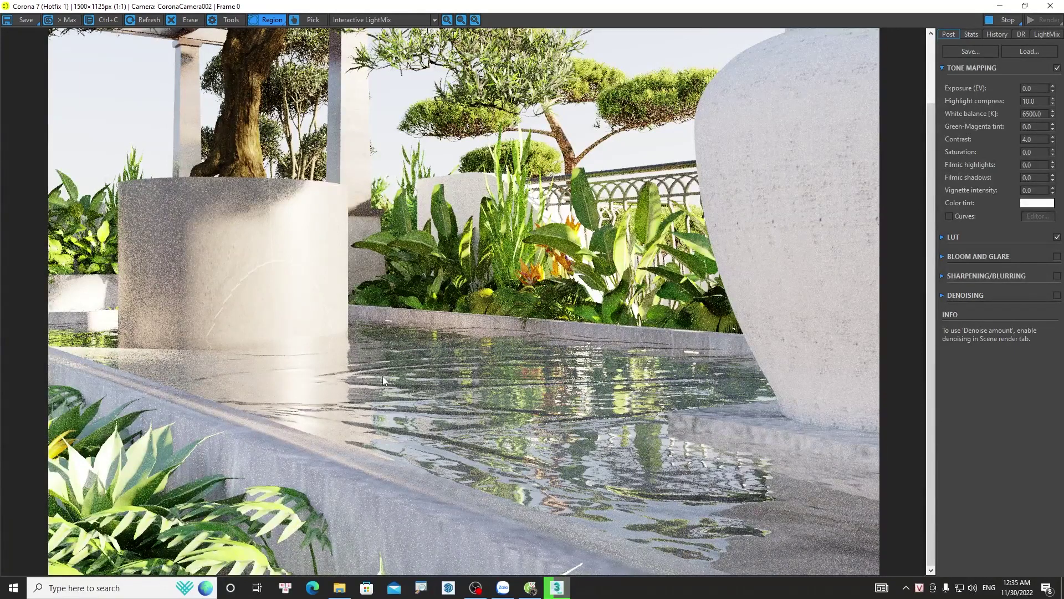
pyautogui.click(1004, 19)
pyautogui.click(1048, 7)
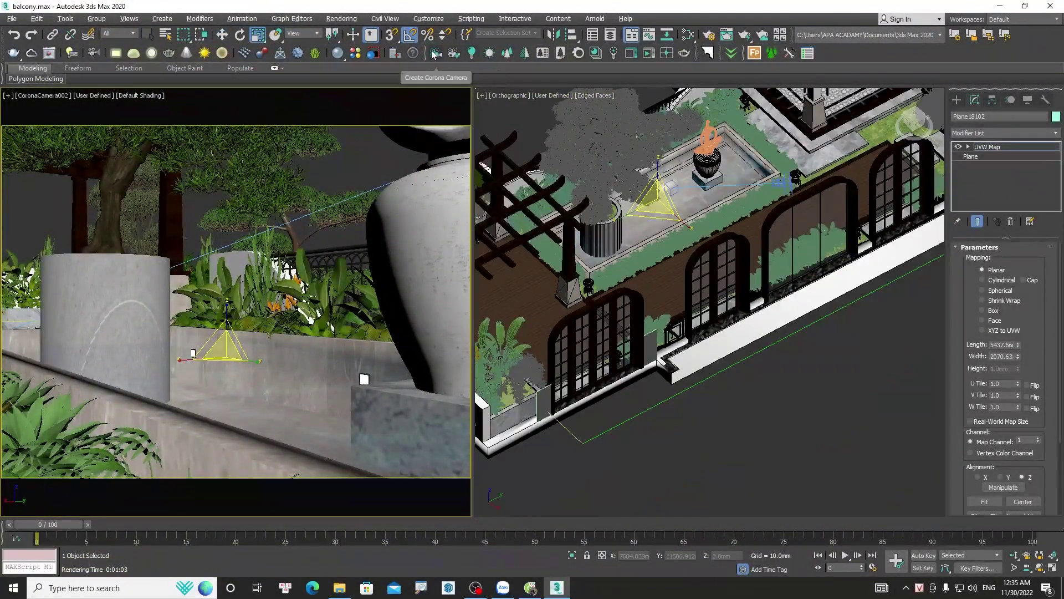
# Raise CoronaCamera002's view, lower its target to look down on the pool, and start a render of the new angle
pyautogui.moveTo(268, 160); pyautogui.dragTo(182, 476, button='middle')
pyautogui.click(41, 95)
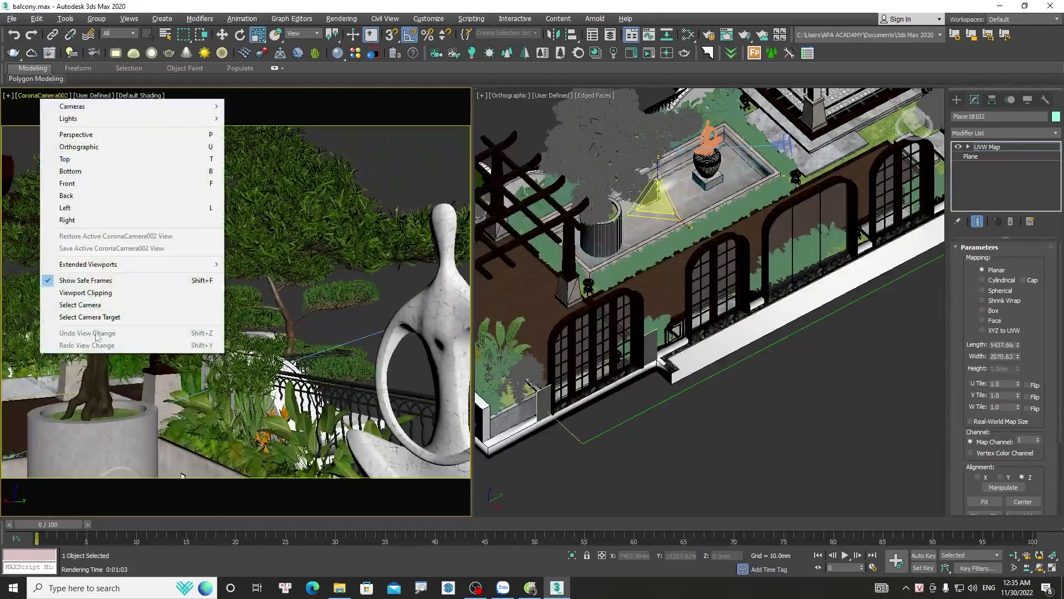
pyautogui.click(72, 318)
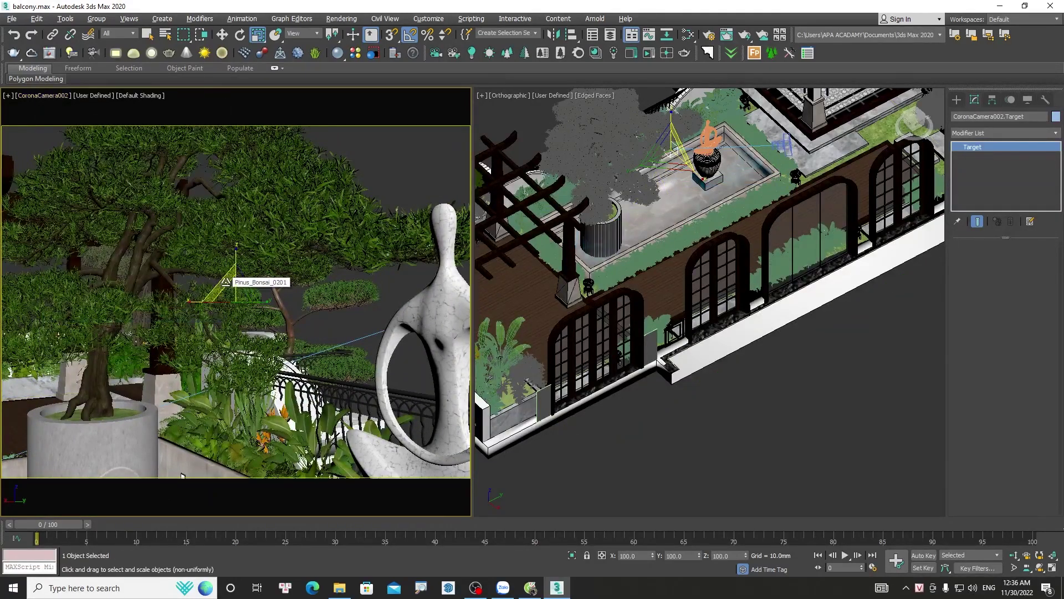
pyautogui.press('w')
pyautogui.moveTo(235, 262); pyautogui.dragTo(238, 493)
pyautogui.moveTo(235, 291); pyautogui.dragTo(293, 383)
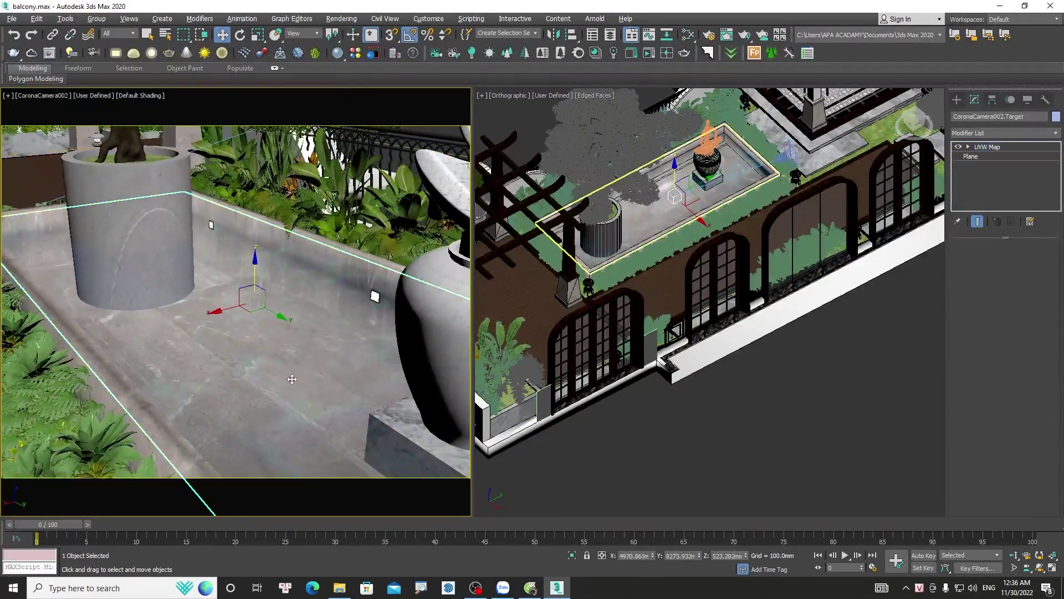
pyautogui.hotkey('shift', 'q')
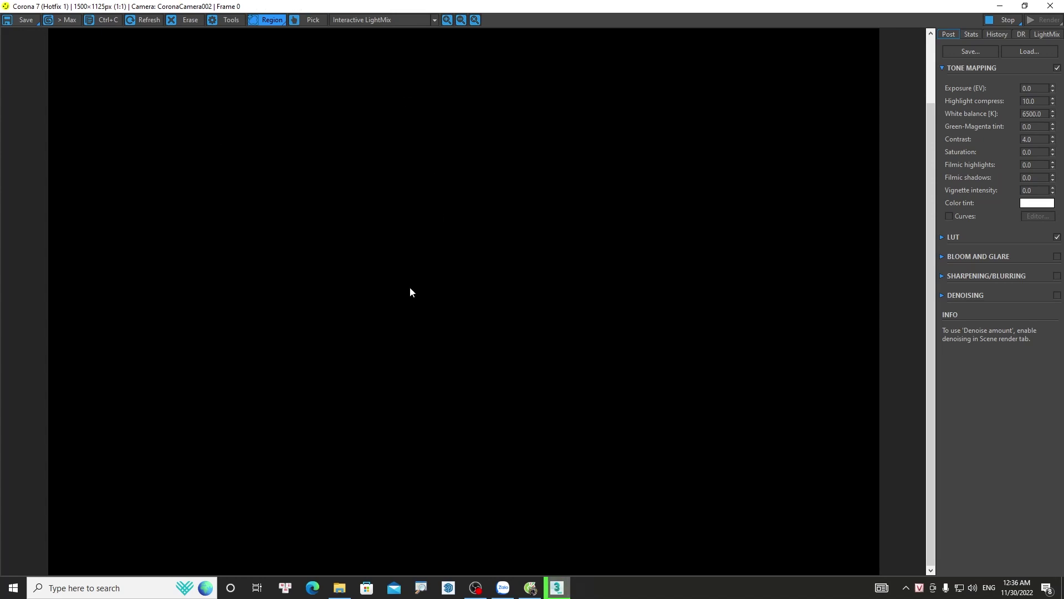
# Limit the CoronaCamera002 render to a region covering the pool water between the round planter and the white vase
pyautogui.scroll(-1, 457, 291)
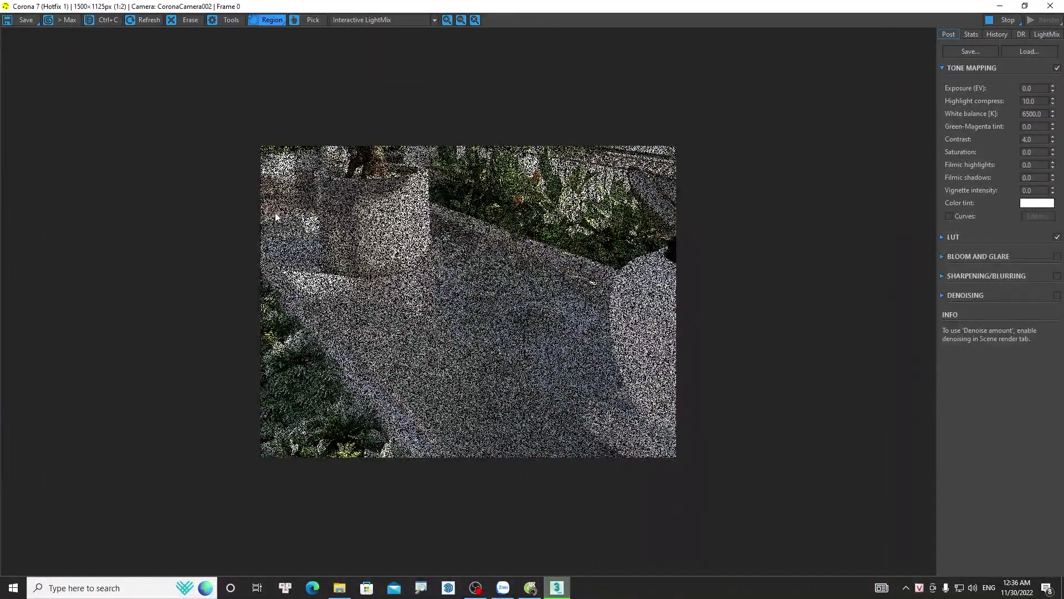
pyautogui.moveTo(492, 249); pyautogui.dragTo(612, 315)
pyautogui.moveTo(612, 249); pyautogui.dragTo(366, 383)
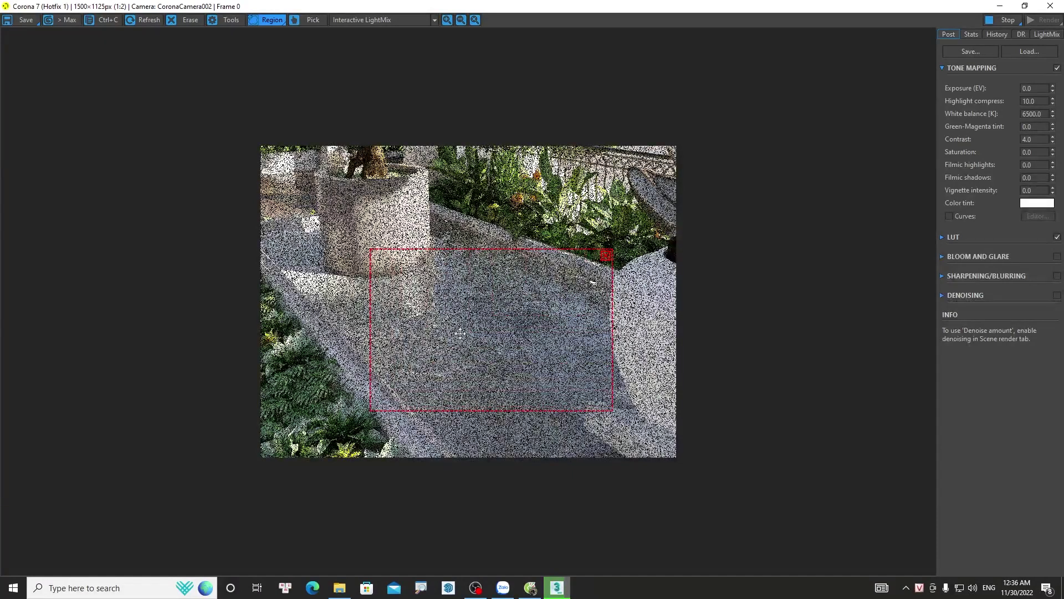
# Examine the pool water's ripples, reflections and transparency in the region render at different magnifications
pyautogui.scroll(2, 465, 317)
pyautogui.scroll(-2, 466, 317)
pyautogui.scroll(1, 531, 269)
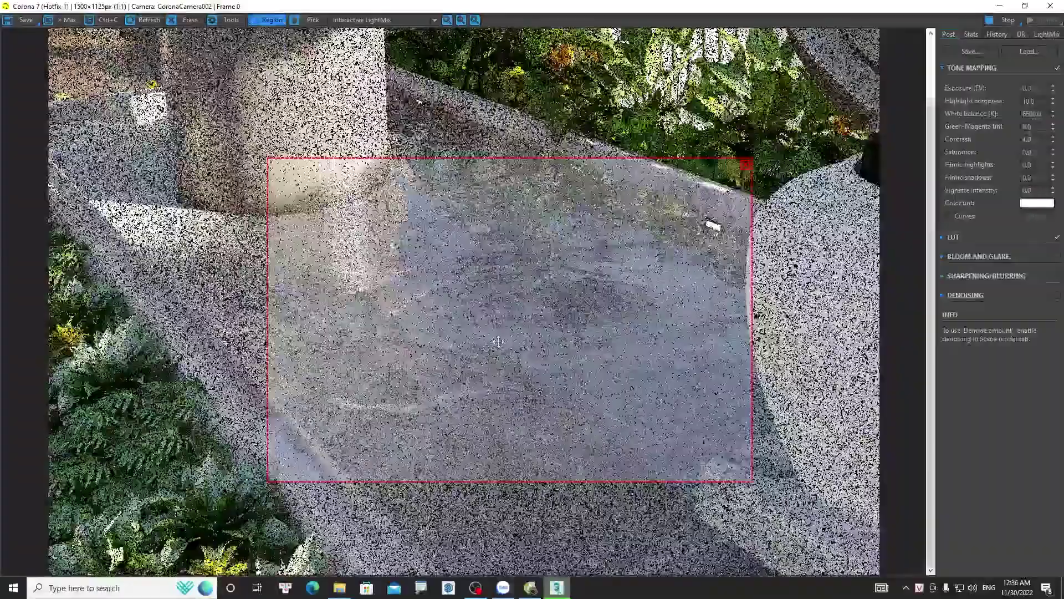
pyautogui.scroll(1, 531, 269)
pyautogui.scroll(-2, 531, 268)
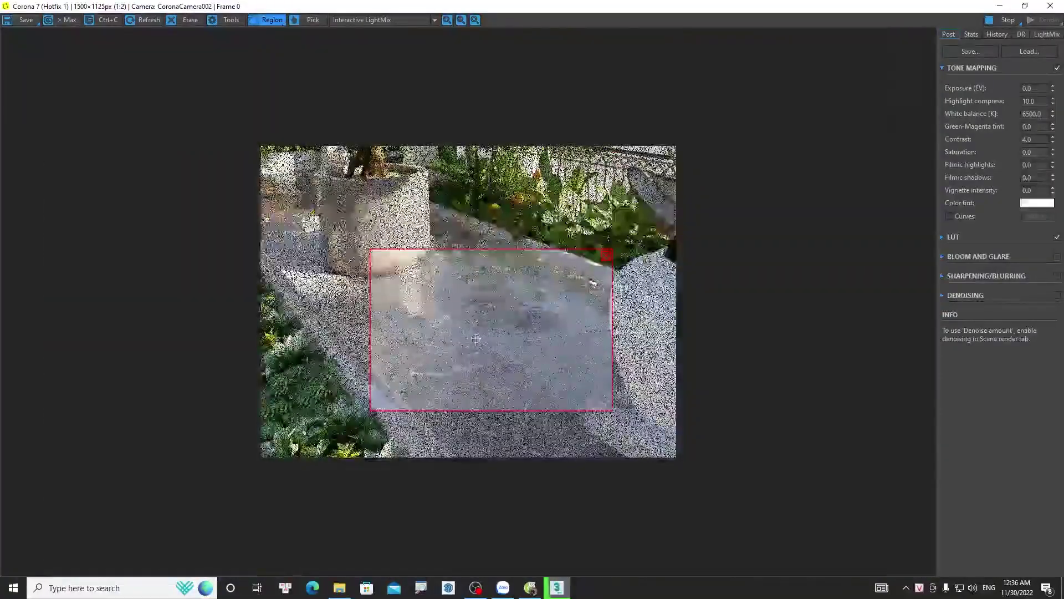
pyautogui.scroll(1, 471, 283)
pyautogui.scroll(-1, 441, 259)
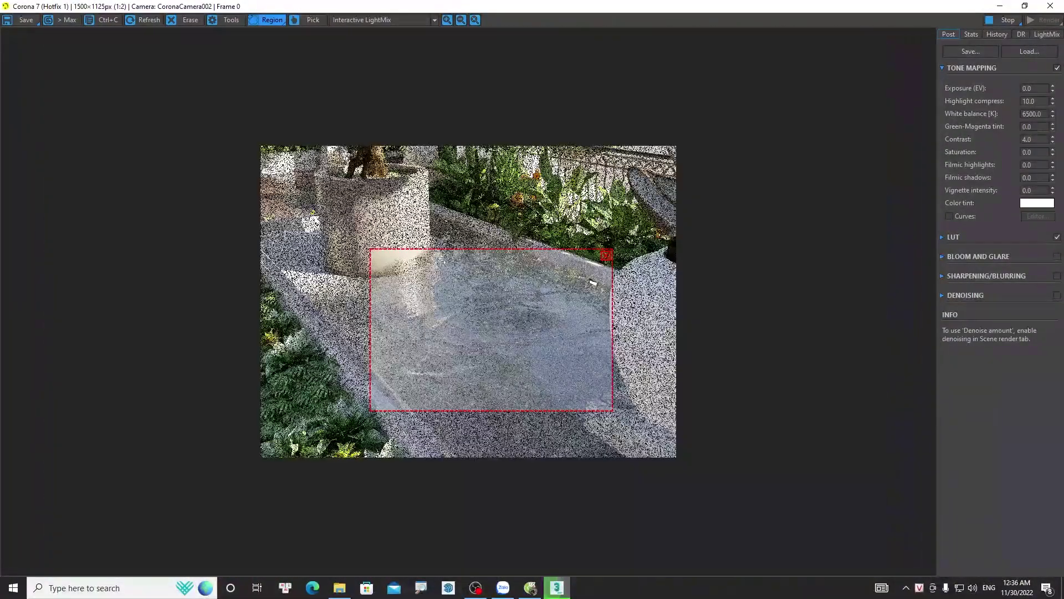
pyautogui.scroll(1, 442, 259)
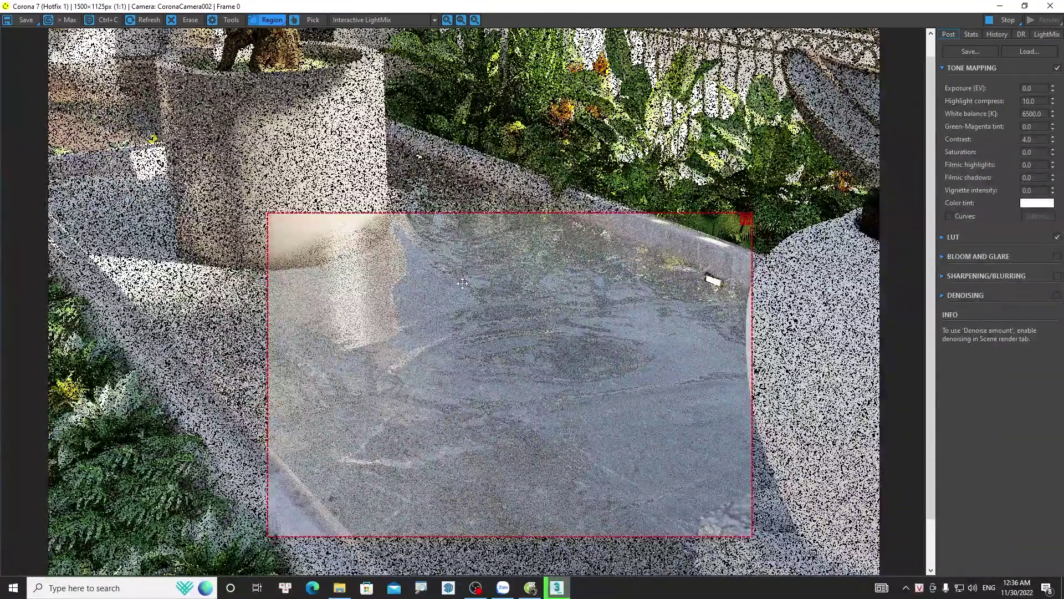
pyautogui.scroll(-1, 463, 283)
pyautogui.scroll(1, 428, 315)
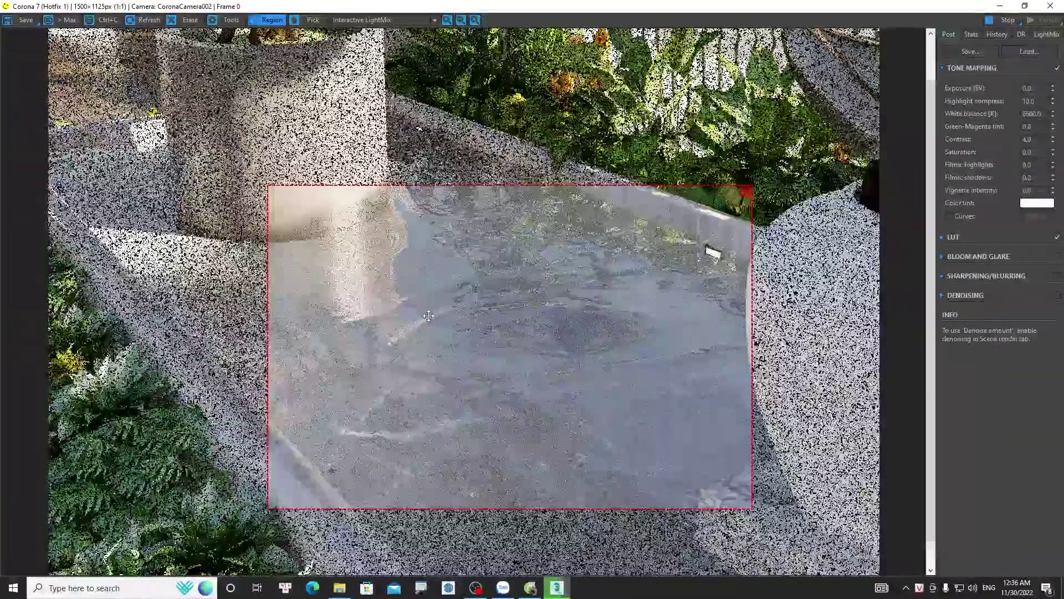
pyautogui.scroll(1, 430, 310)
pyautogui.scroll(-1, 437, 275)
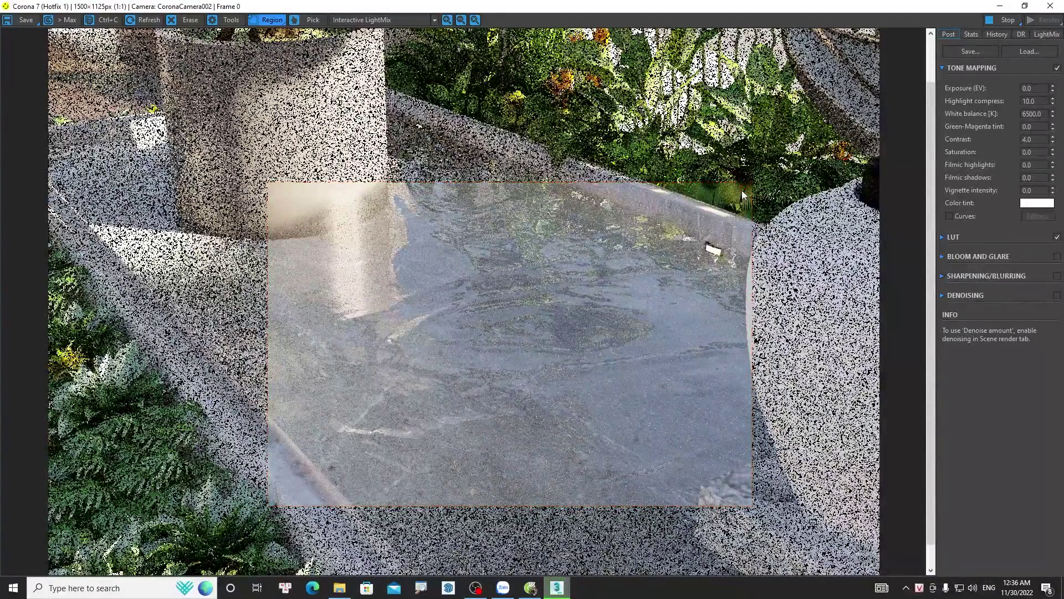
# Stop the render, store its image in the render history, and close the frame buffer
pyautogui.click(992, 21)
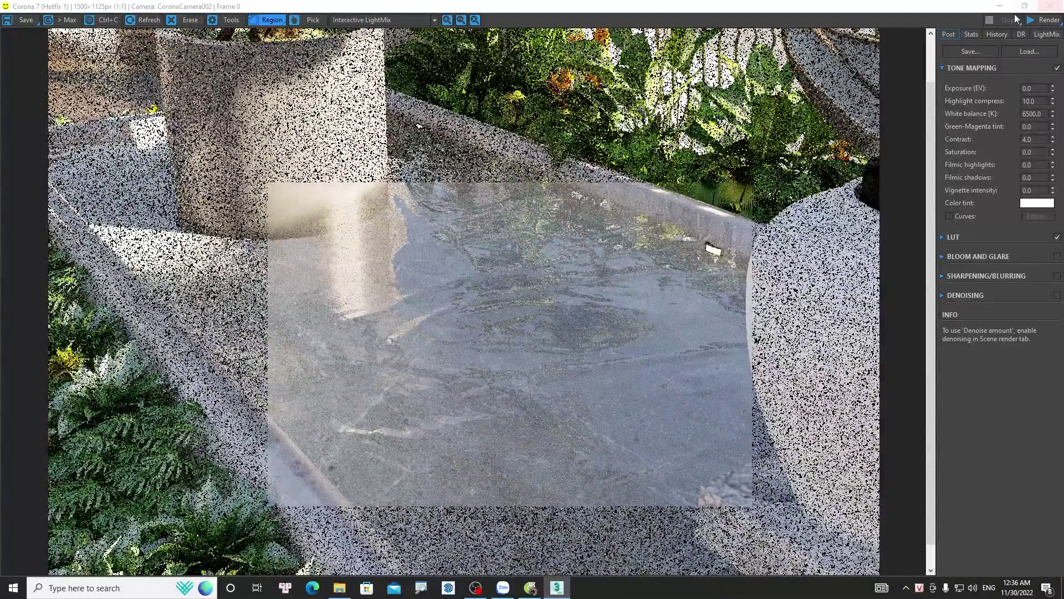
pyautogui.click(987, 32)
pyautogui.click(997, 51)
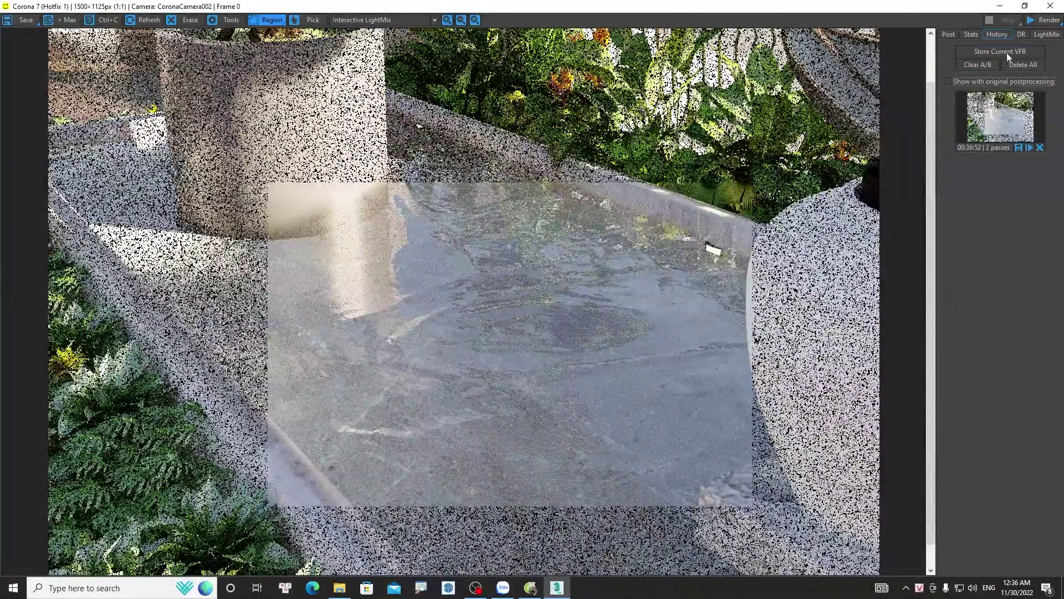
pyautogui.click(1050, 6)
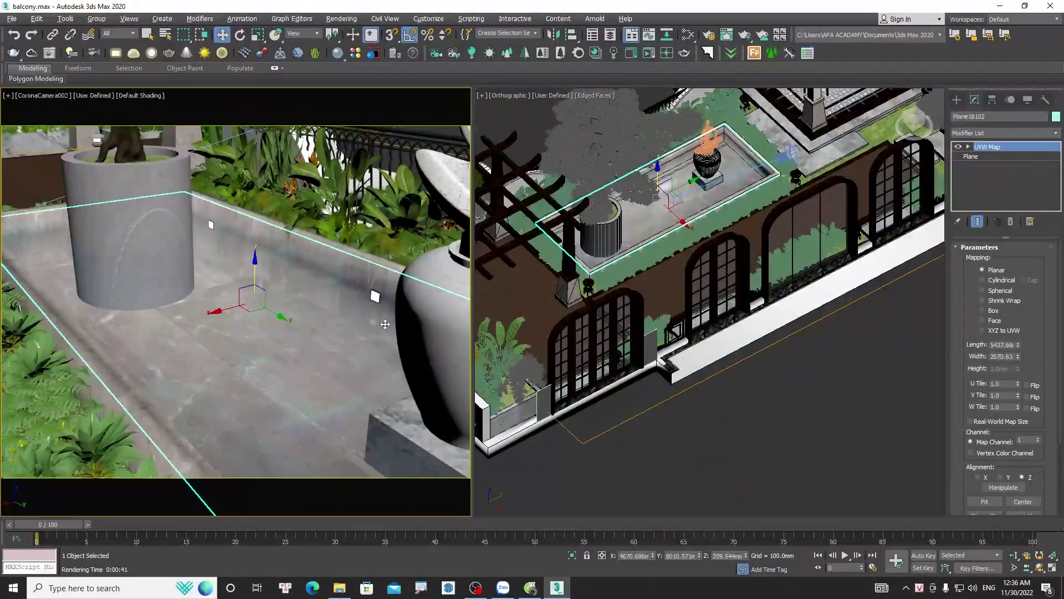
# Set the pool material's volumetric absorption color to black with Value 0 and its absorption distance to 10000, closing the material editor
pyautogui.press('m')
pyautogui.scroll(1, 540, 315)
pyautogui.moveTo(540, 315); pyautogui.dragTo(577, 302, button='middle')
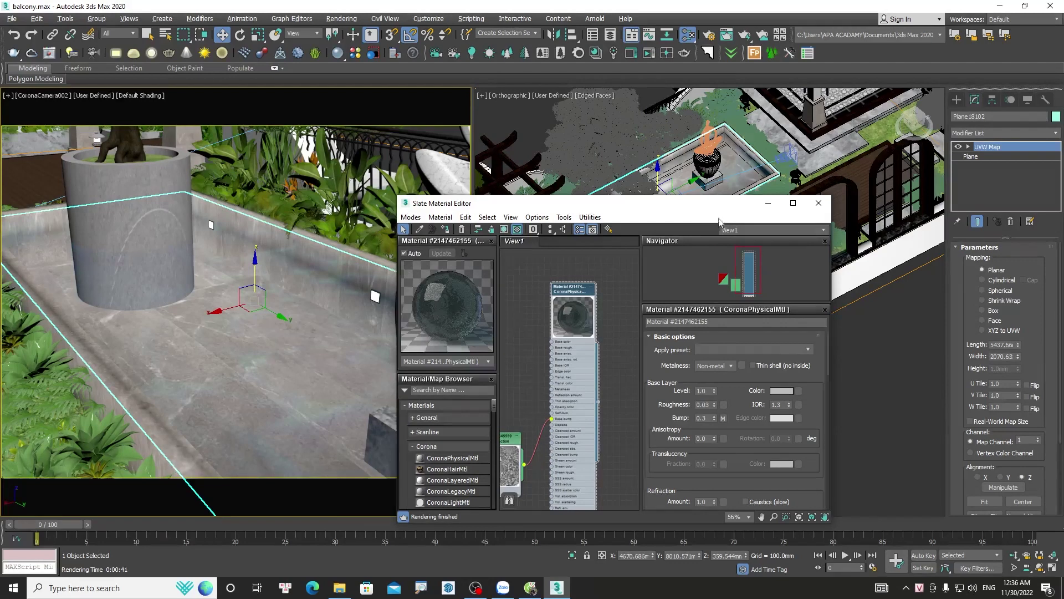
pyautogui.moveTo(720, 206); pyautogui.dragTo(685, 114)
pyautogui.scroll(-5, 714, 378)
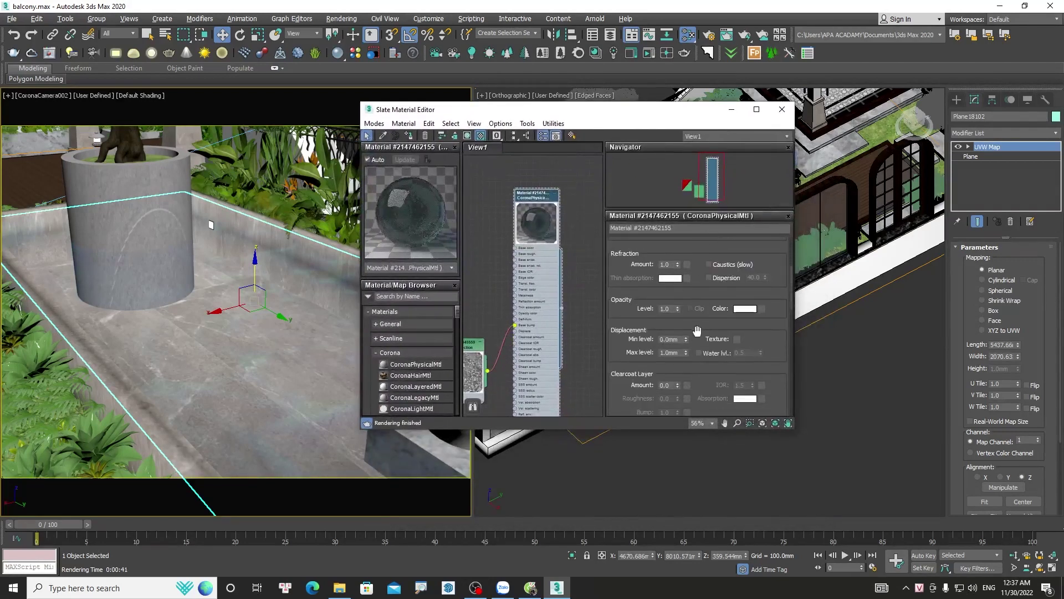
pyautogui.scroll(-3, 697, 331)
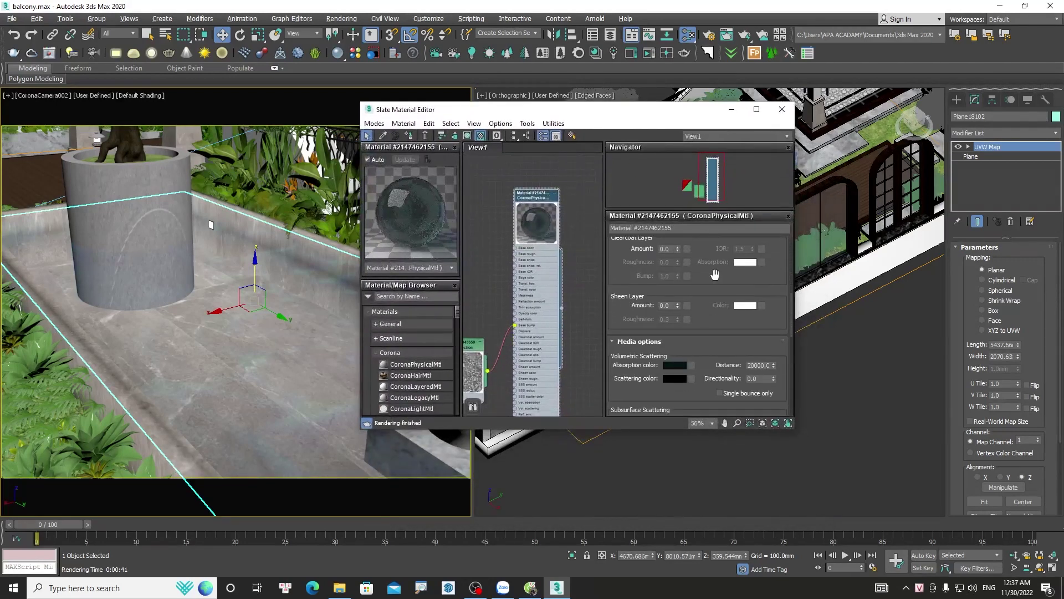
pyautogui.click(673, 367)
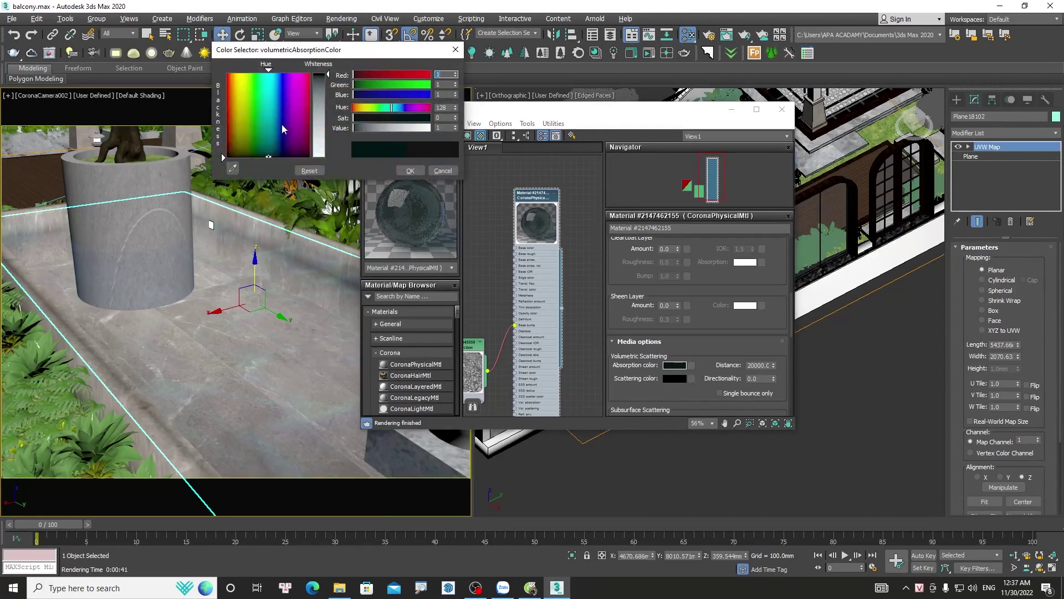
pyautogui.click(442, 128)
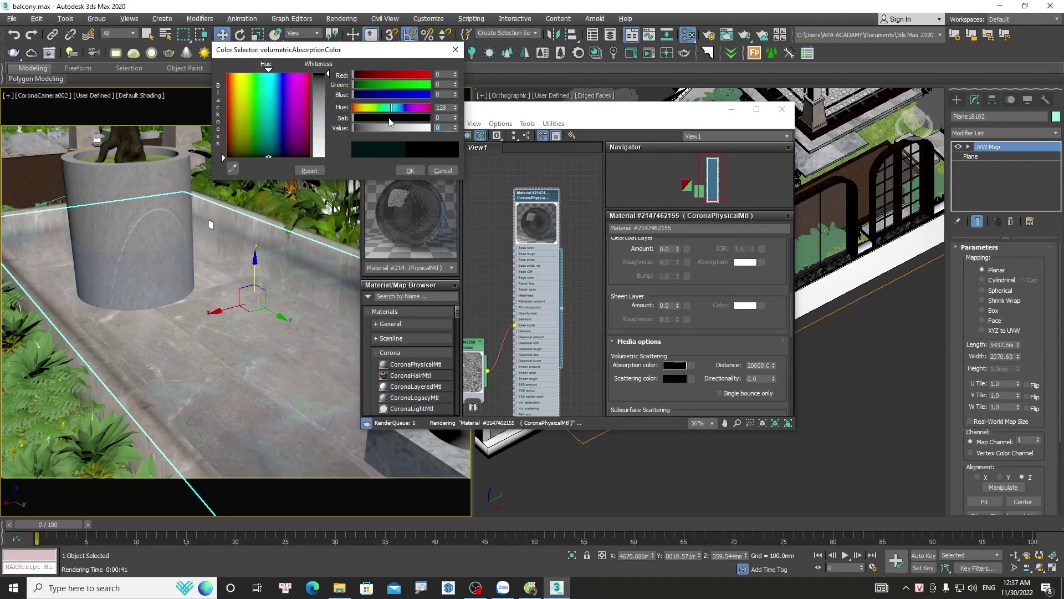
pyautogui.click(411, 170)
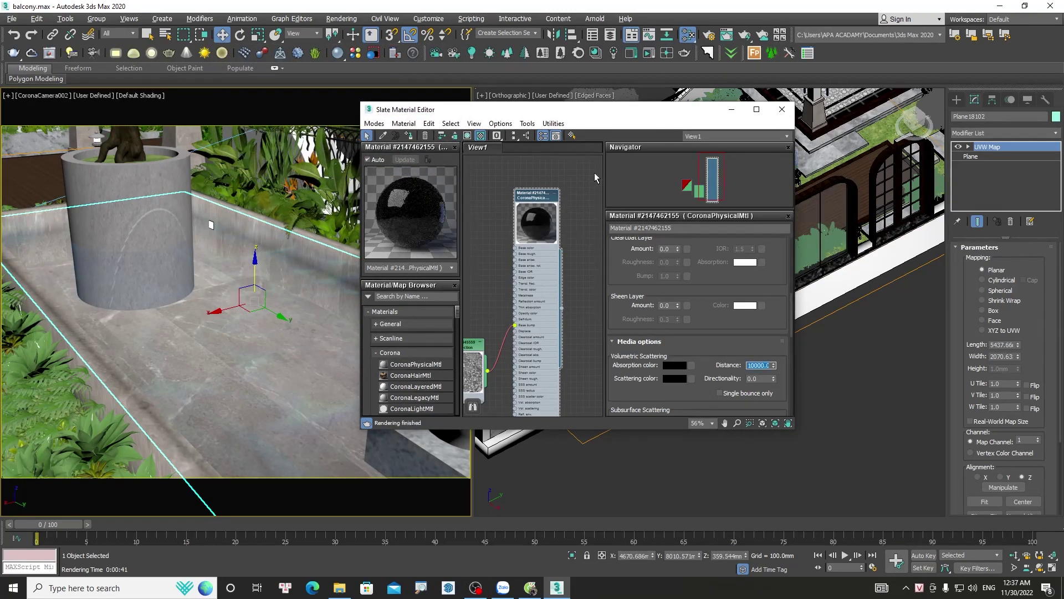
pyautogui.click(781, 110)
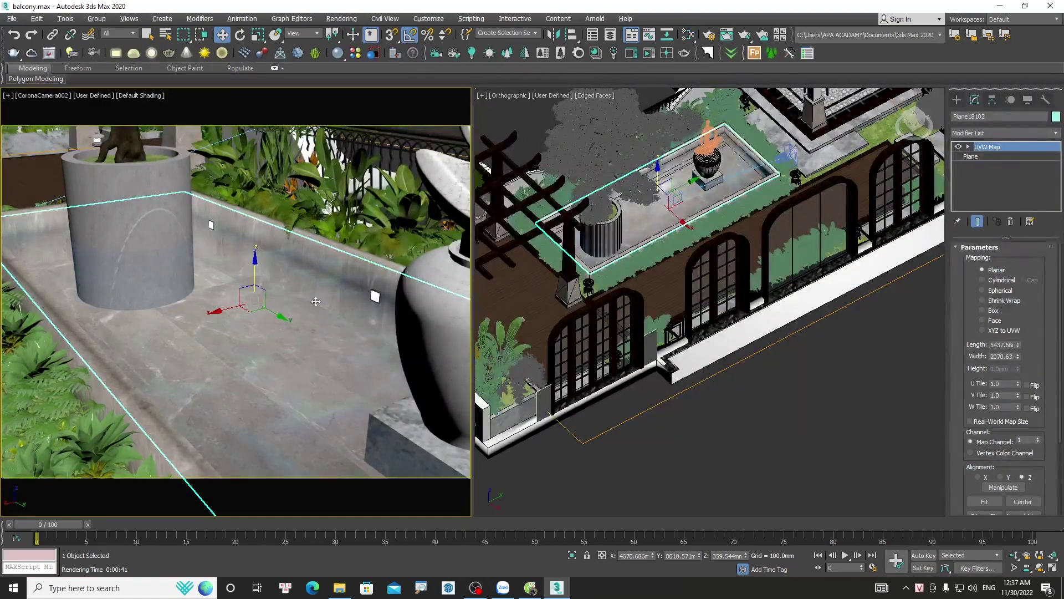
# Render CoronaCamera002 again with a larger region covering the pool water and most of the white vase, and examine the water
pyautogui.hotkey('shift', 'q')
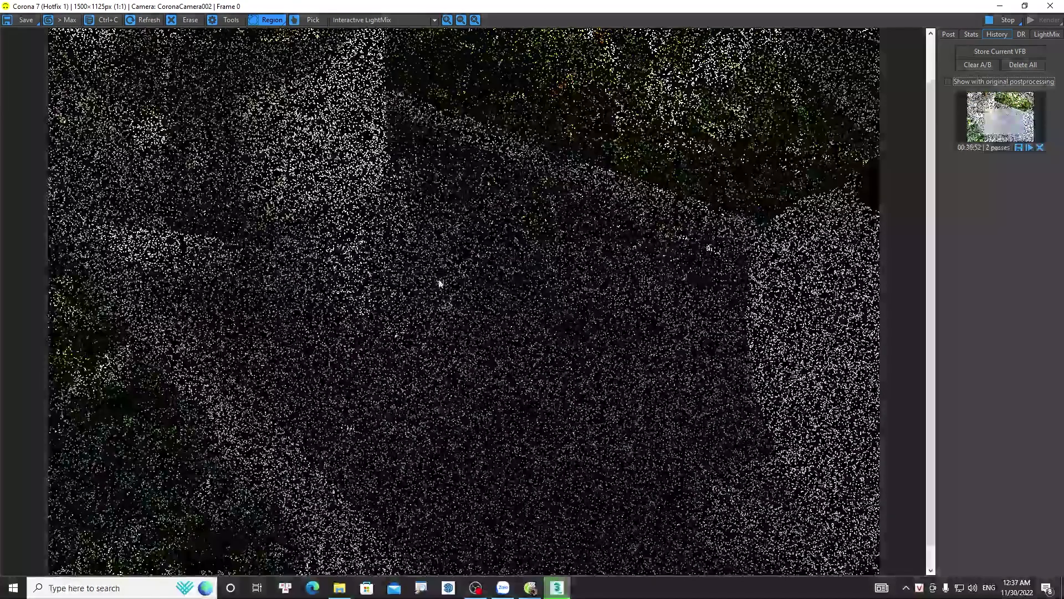
pyautogui.scroll(-1, 500, 287)
pyautogui.moveTo(345, 233); pyautogui.dragTo(664, 441)
pyautogui.scroll(1, 523, 323)
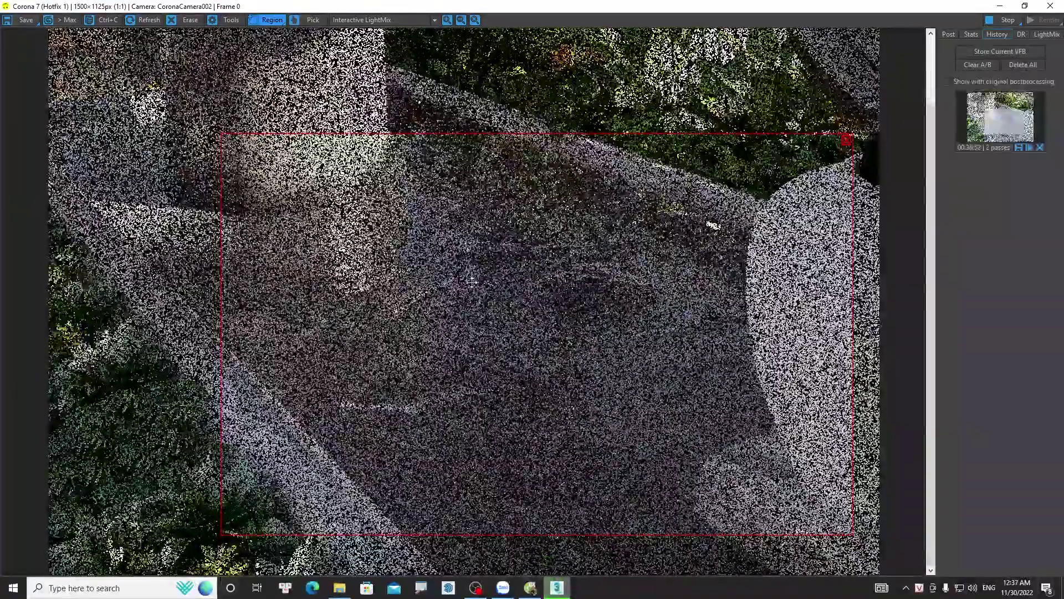
pyautogui.scroll(1, 474, 285)
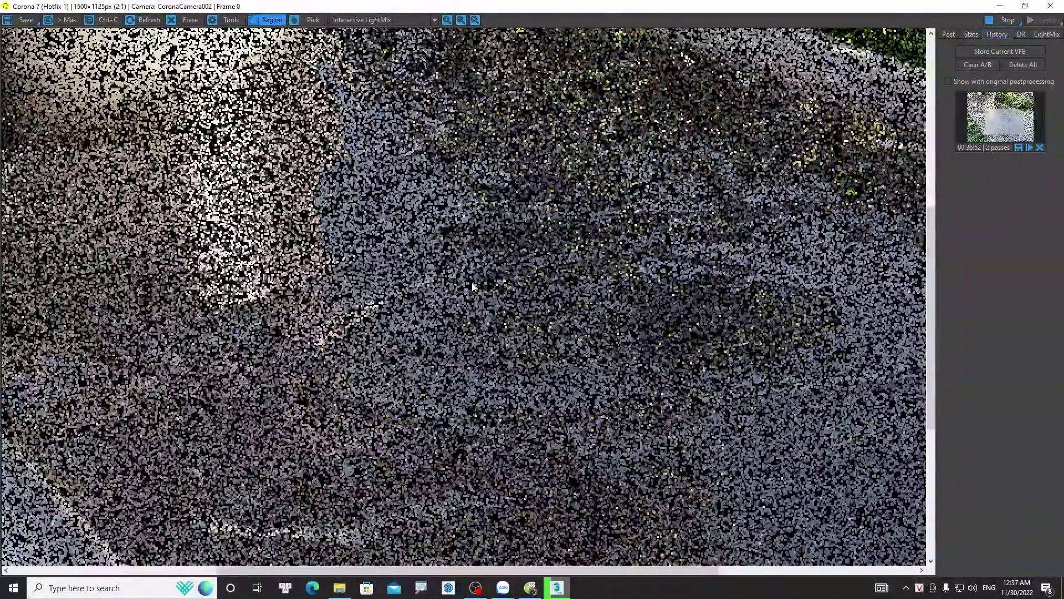
pyautogui.scroll(-1, 474, 285)
pyautogui.scroll(-1, 503, 358)
pyautogui.scroll(1, 503, 358)
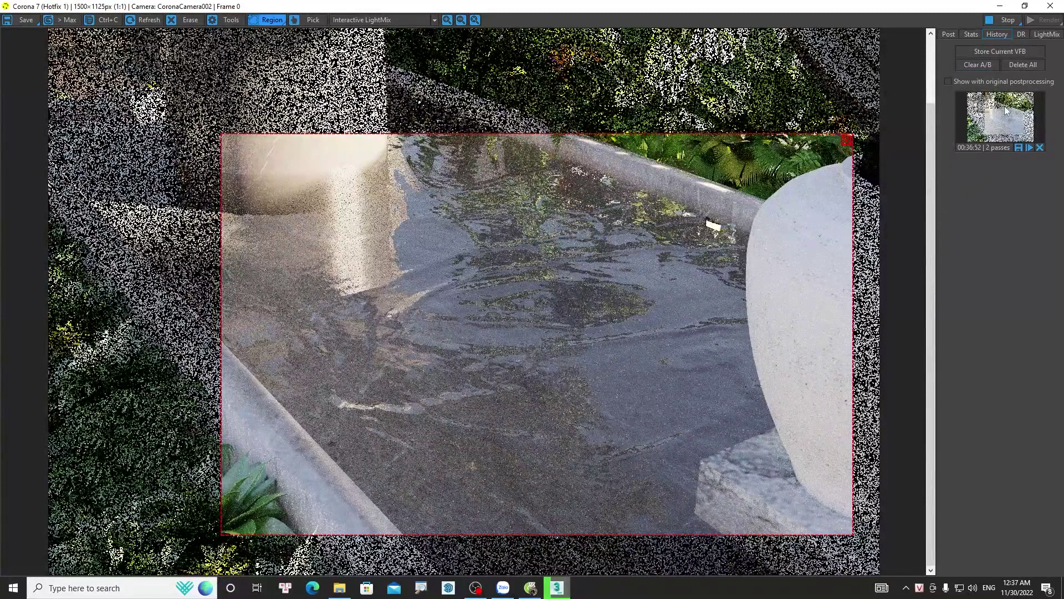
# Store the new render in the history and compare it with the earlier stored render by sweeping the A/B divider across the pool
pyautogui.click(1002, 51)
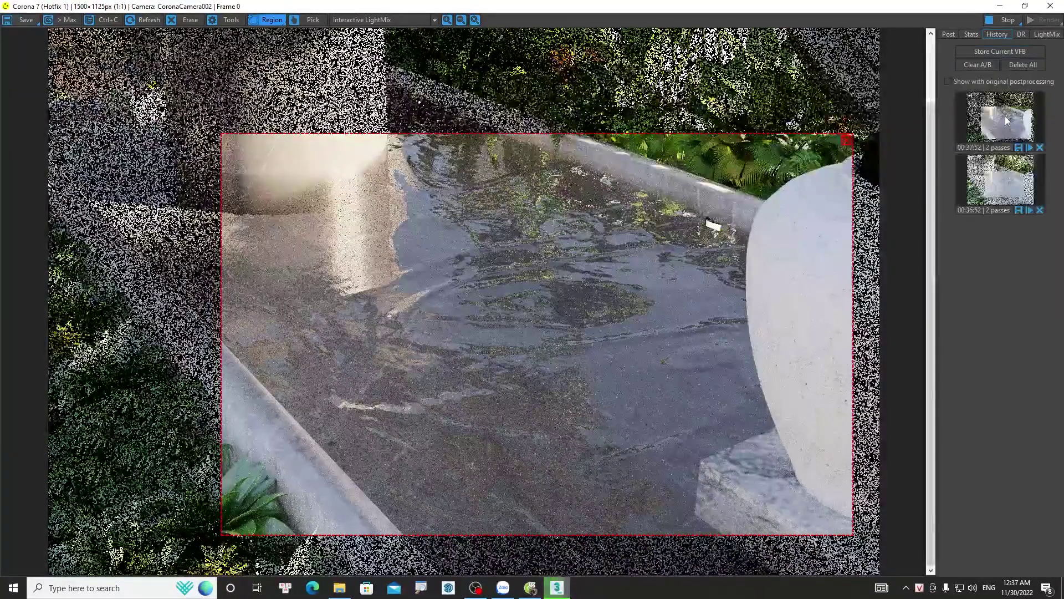
pyautogui.click(1002, 181)
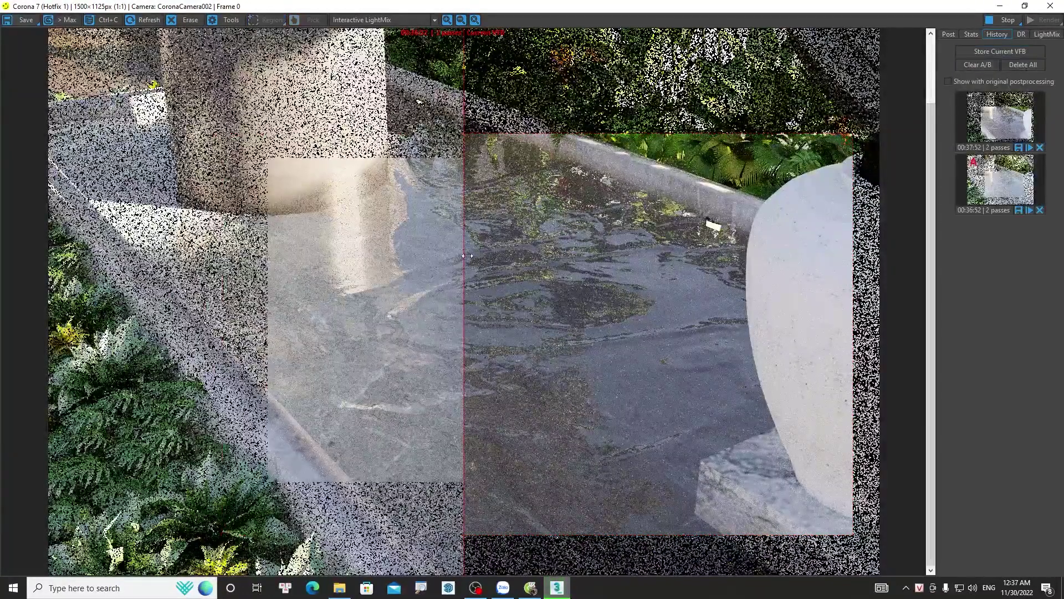
pyautogui.moveTo(468, 256); pyautogui.dragTo(439, 216)
pyautogui.moveTo(548, 210); pyautogui.dragTo(571, 214)
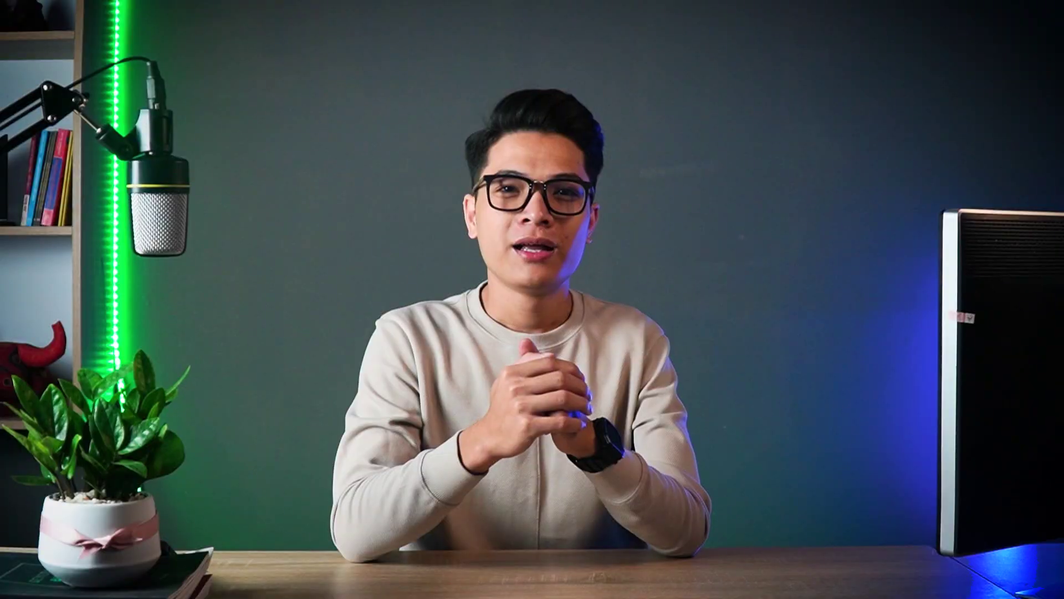